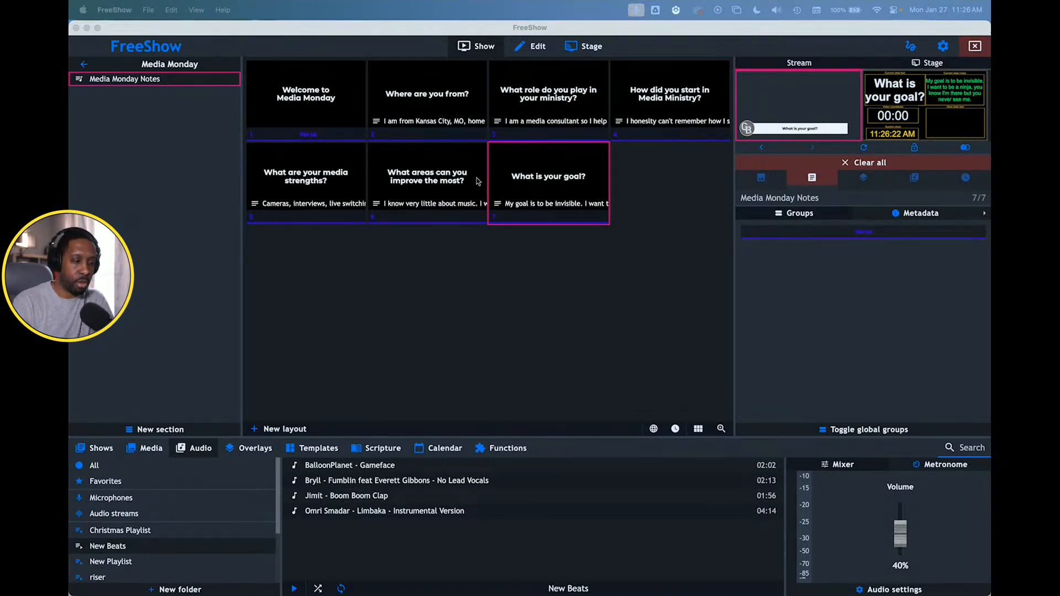
# - Open the Stream output's settings and inspect its live preview enlarged, closing the preview when done
pyautogui.click(949, 48)
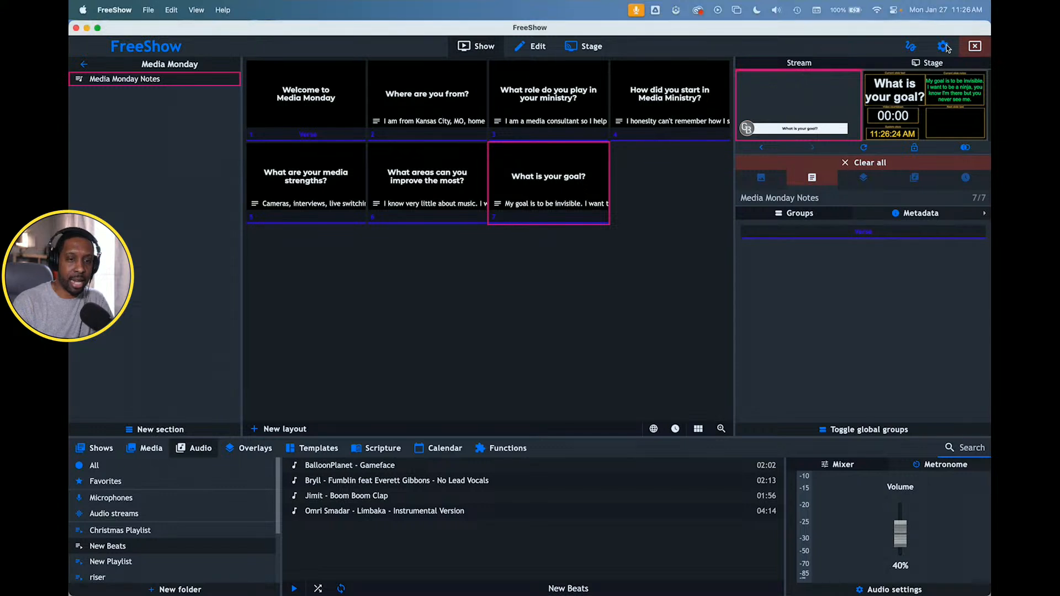
pyautogui.click(943, 48)
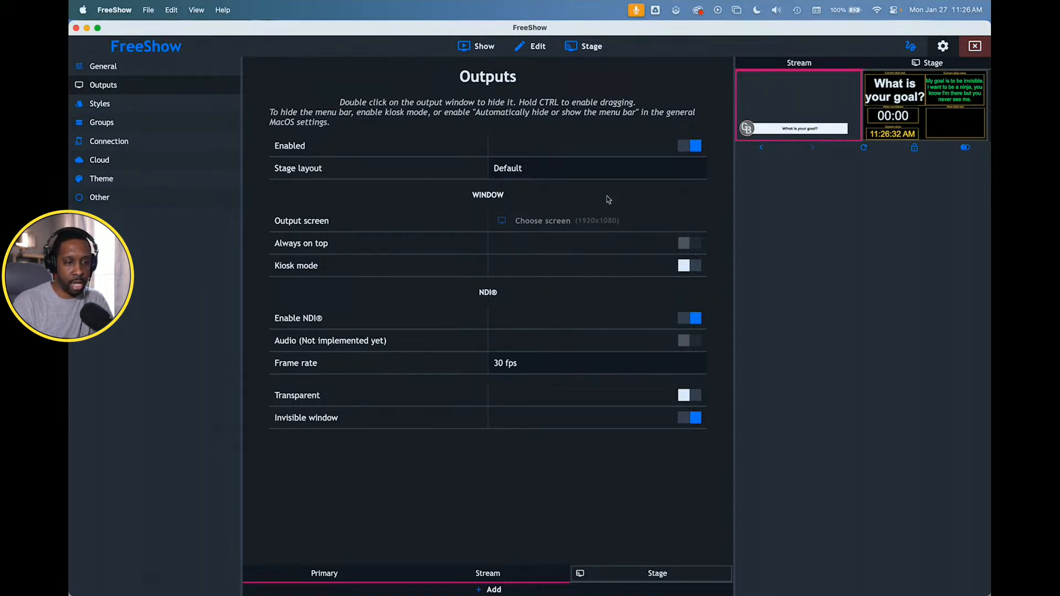
pyautogui.click(481, 573)
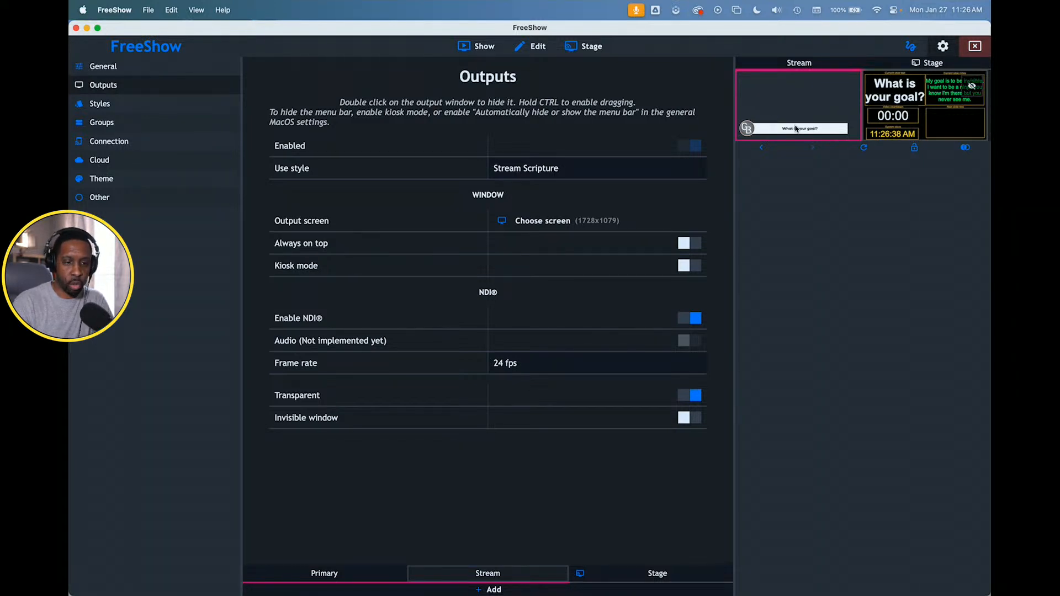
pyautogui.doubleClick(808, 111)
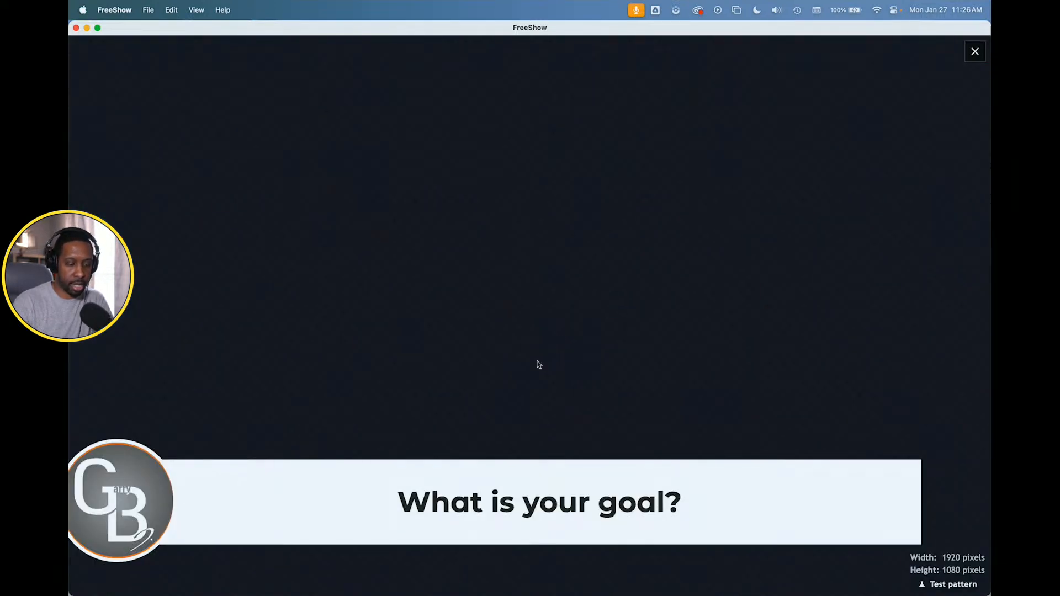
pyautogui.doubleClick(627, 260)
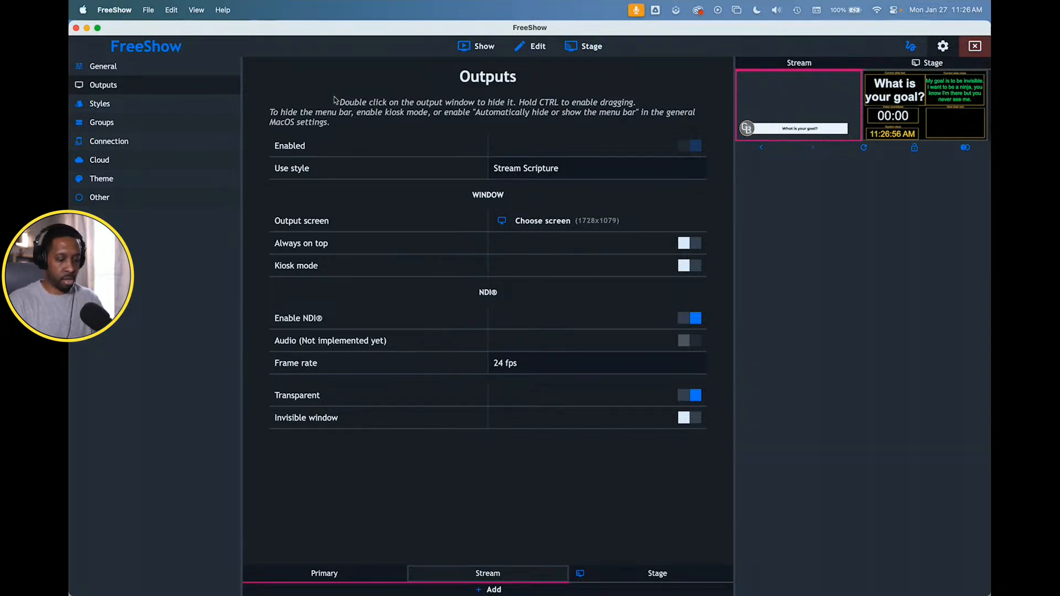
# - Launch NDI Video Monitor and move its window closer to the menu bar
pyautogui.press('super+space')
pyautogui.write('ndi')
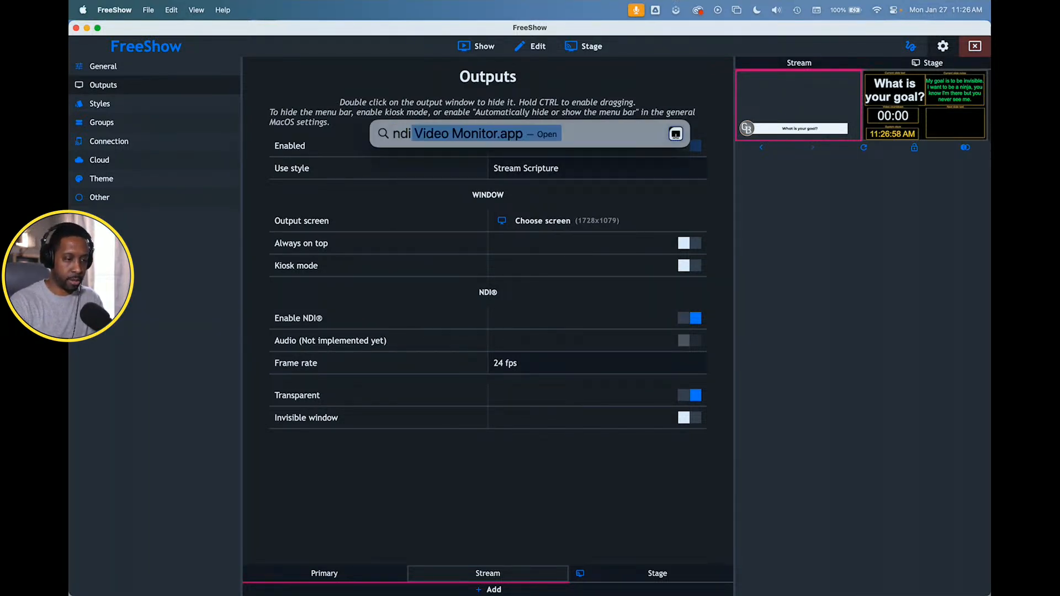
pyautogui.click(434, 136)
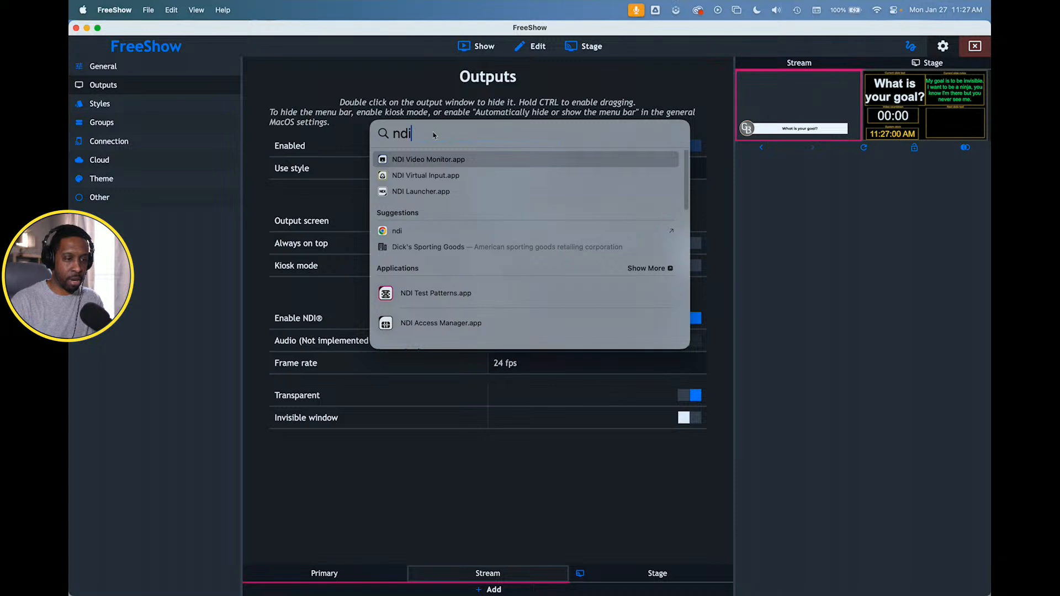
pyautogui.click(431, 159)
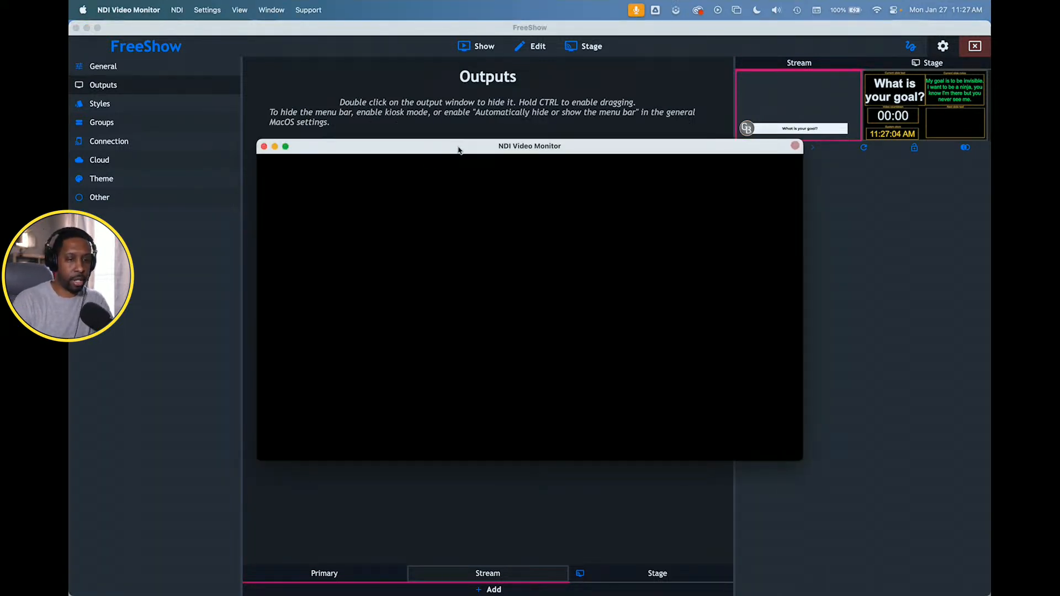
pyautogui.moveTo(452, 148); pyautogui.dragTo(364, 84)
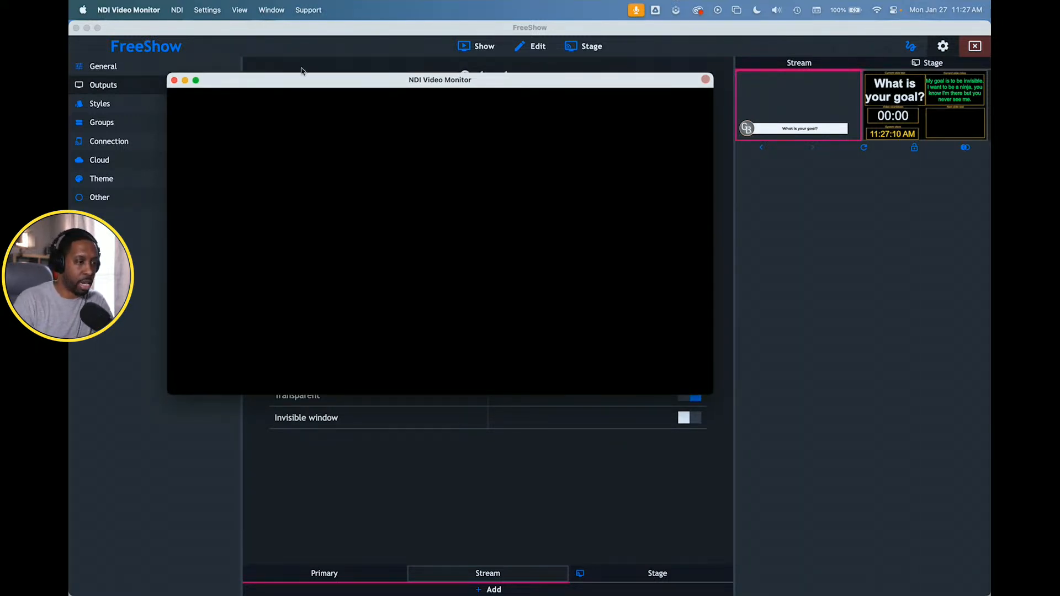
# - Display the FreeShow NDI - Stream source in the monitor and reposition the monitor window slightly lower
pyautogui.click(178, 10)
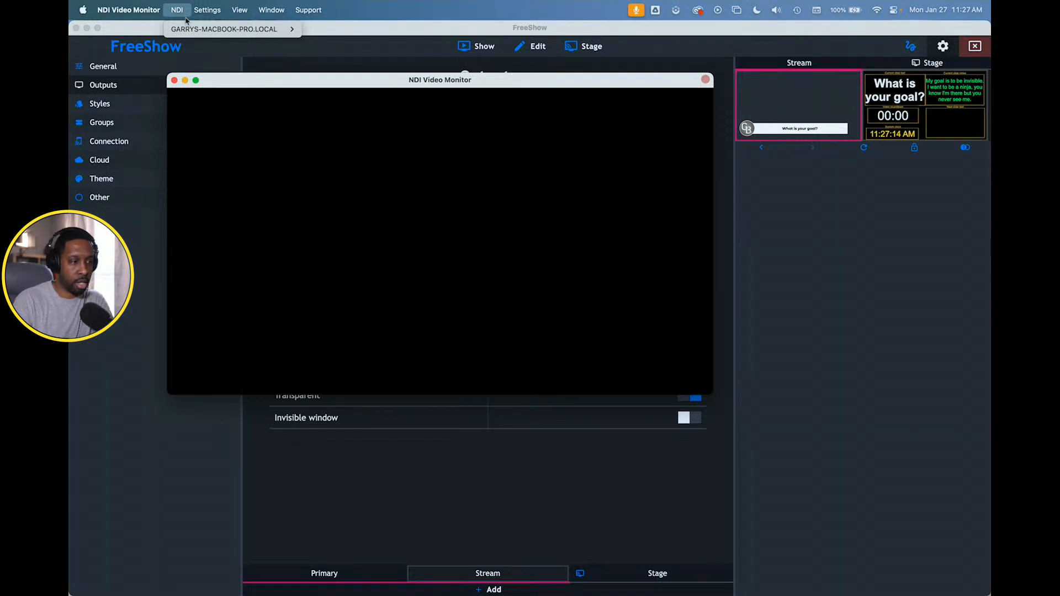
pyautogui.moveTo(191, 29)
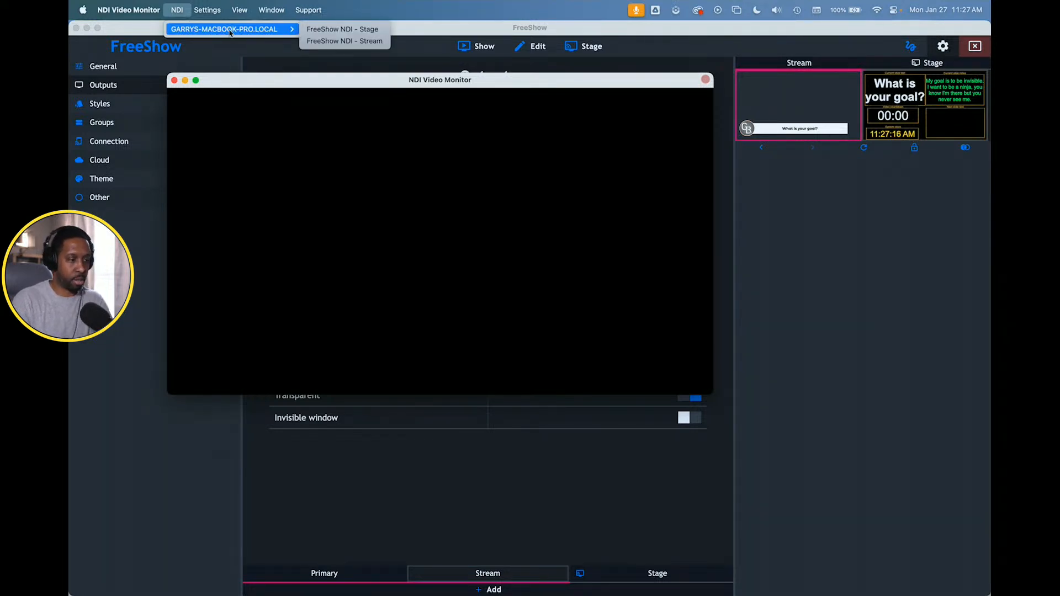
pyautogui.click(331, 42)
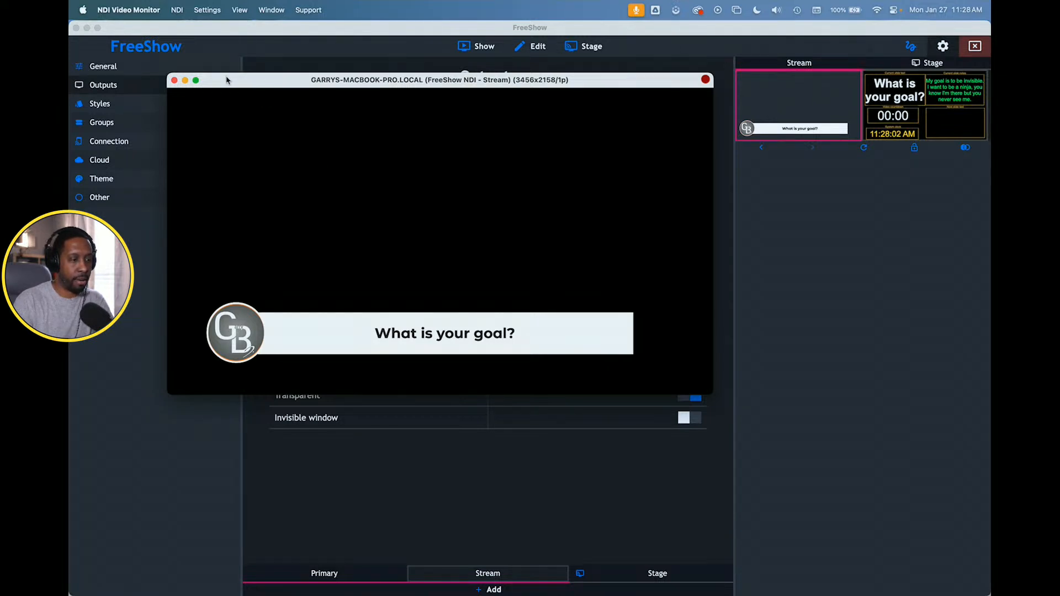
pyautogui.moveTo(227, 80); pyautogui.dragTo(233, 144)
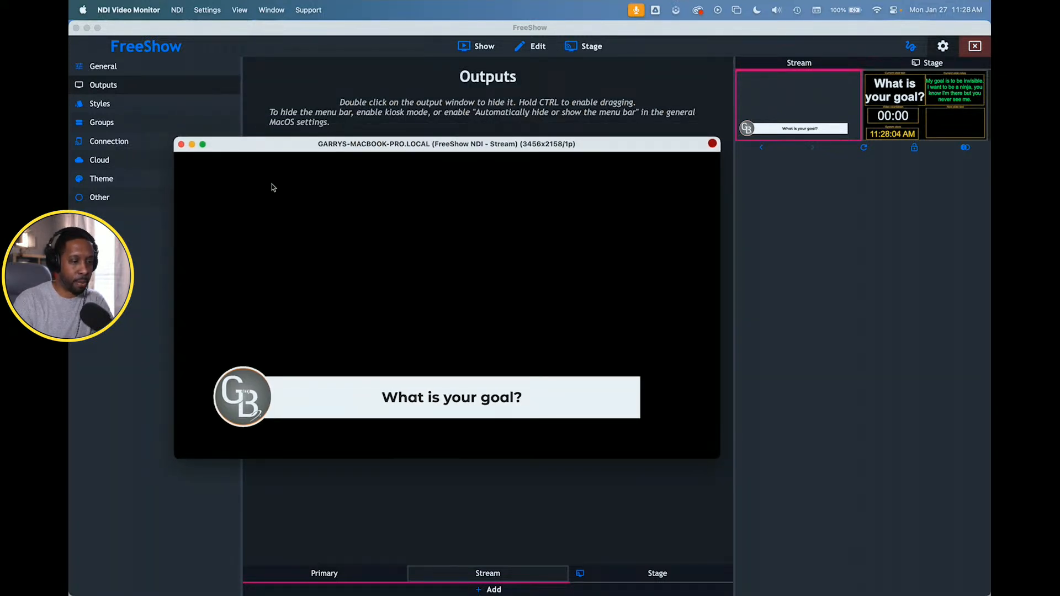
# - Switch back to FreeShow and enable NDI for the Primary output
pyautogui.click(309, 119)
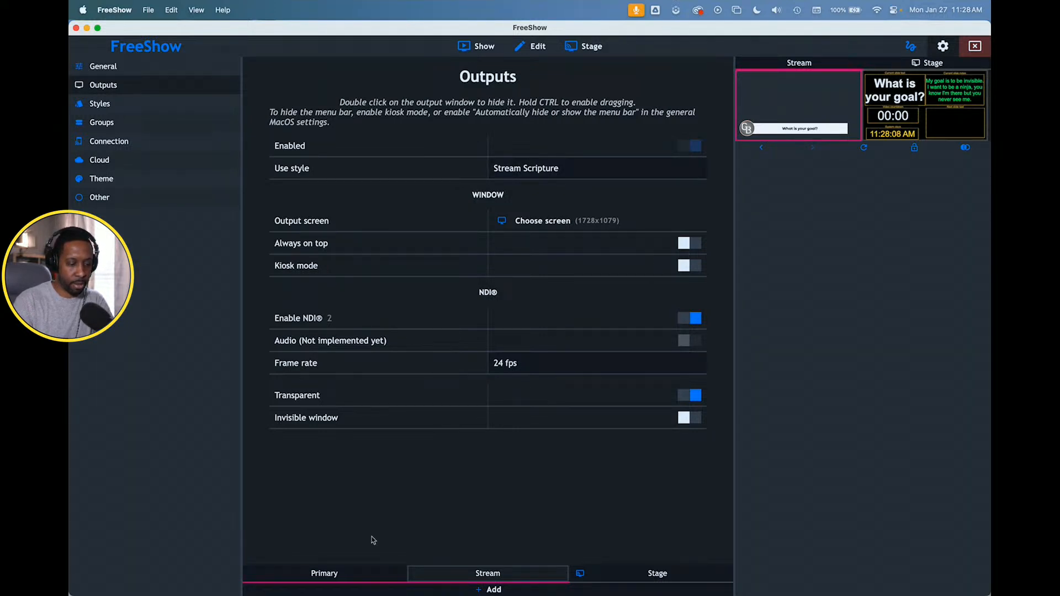
pyautogui.click(355, 573)
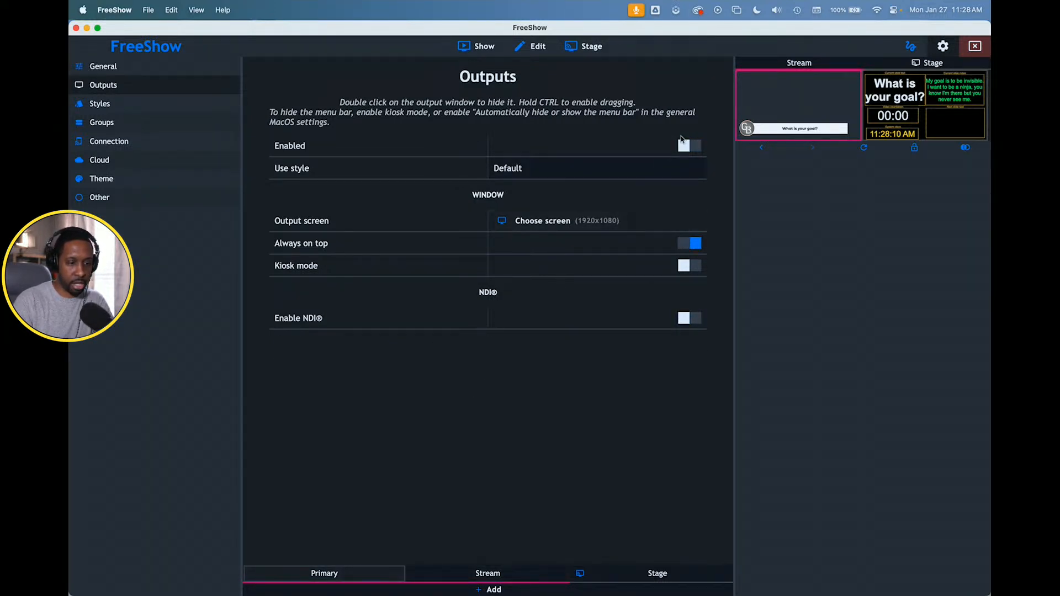
pyautogui.click(684, 319)
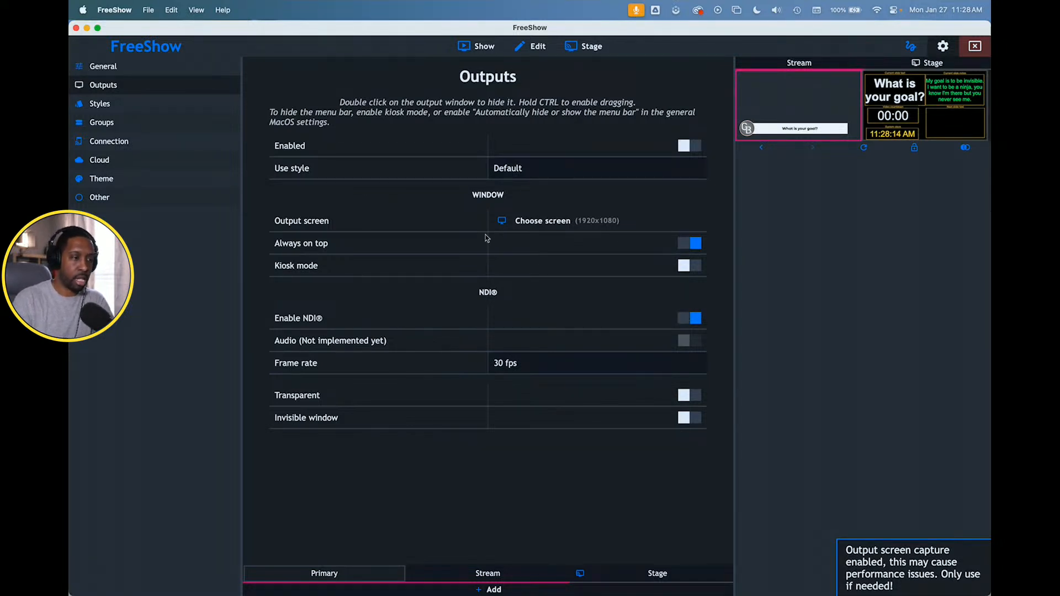
# - Check in NDI Video Monitor whether the Primary output is offered as a source, and return to FreeShow
pyautogui.press('super+Tab')
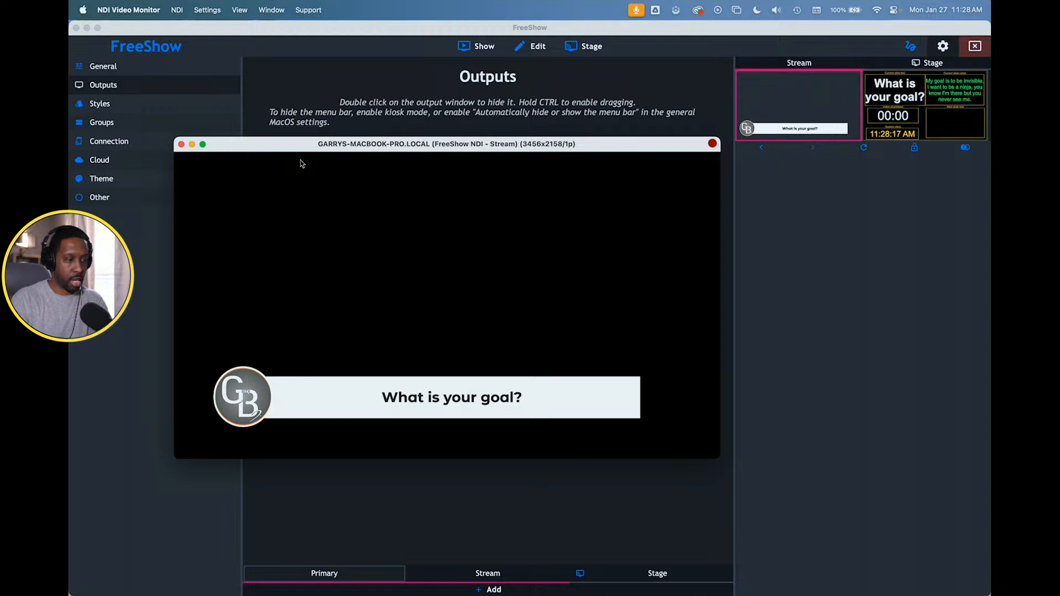
pyautogui.click(176, 10)
pyautogui.moveTo(261, 28)
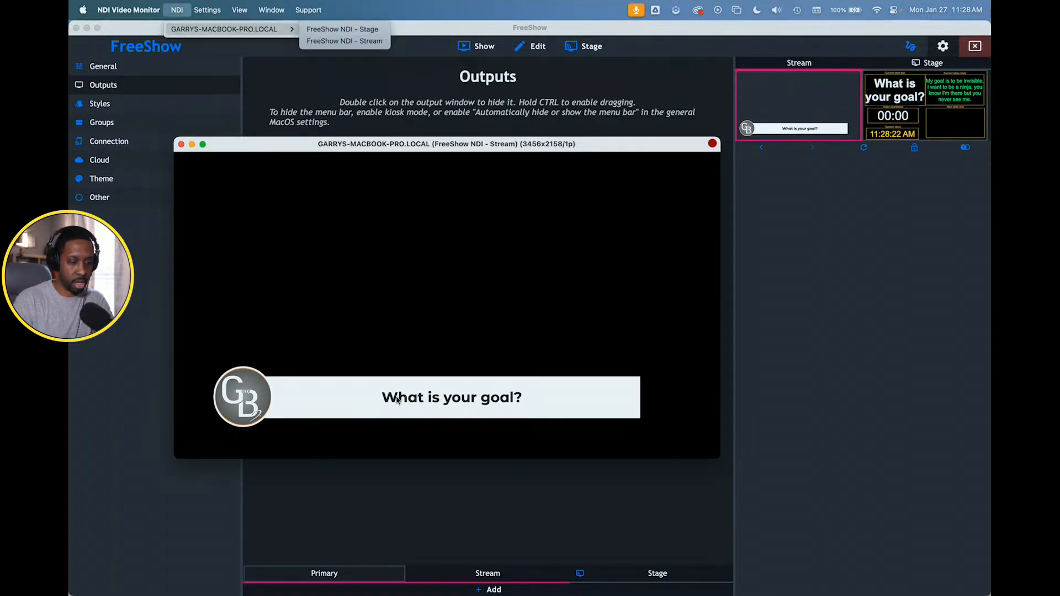
pyautogui.click(399, 475)
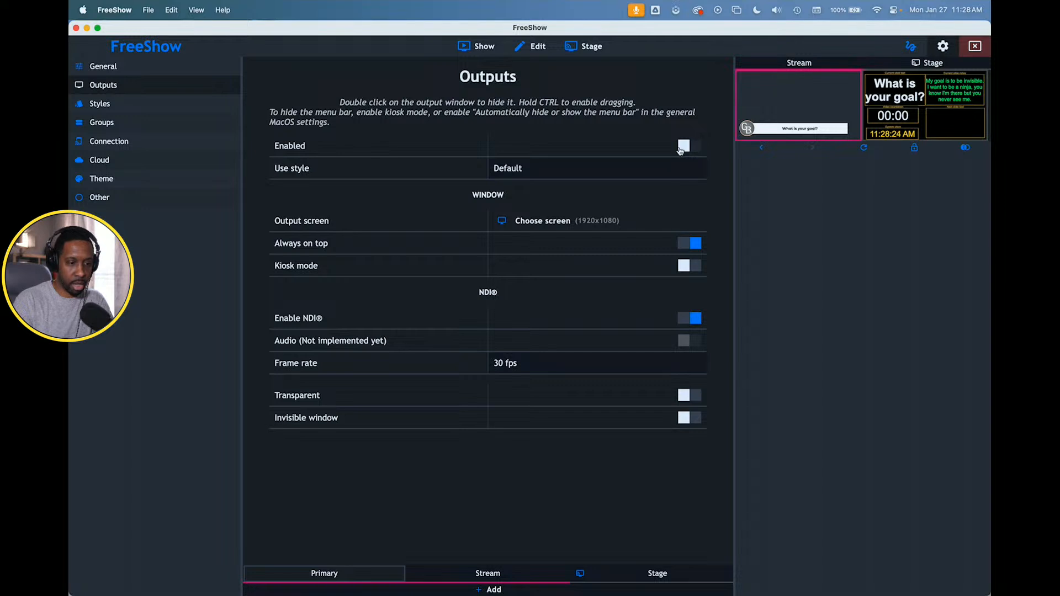
# - Turn on the invisible window option for the Primary output and enable that output
pyautogui.click(683, 418)
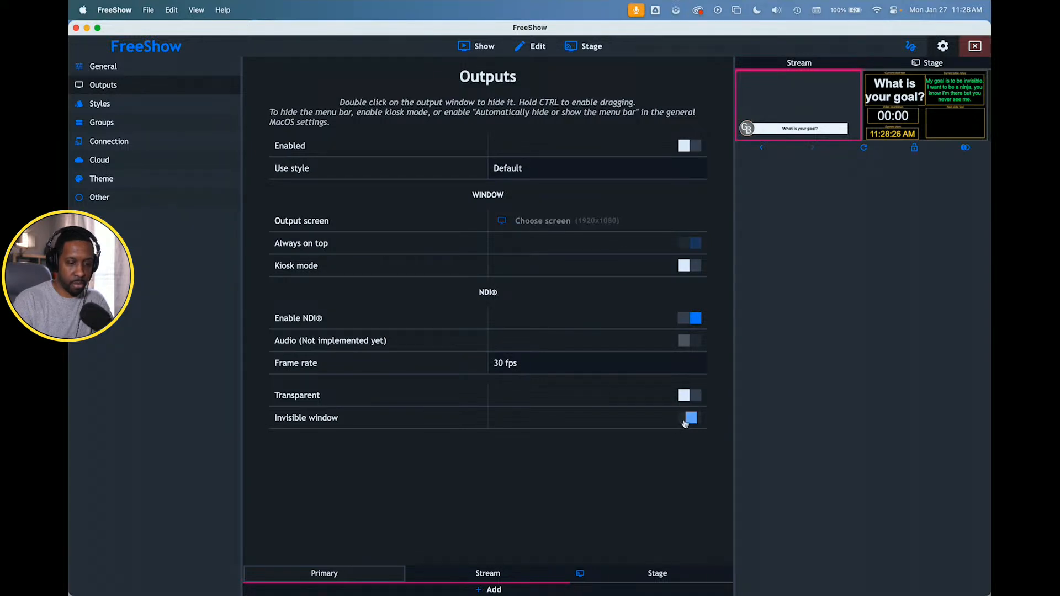
pyautogui.click(691, 147)
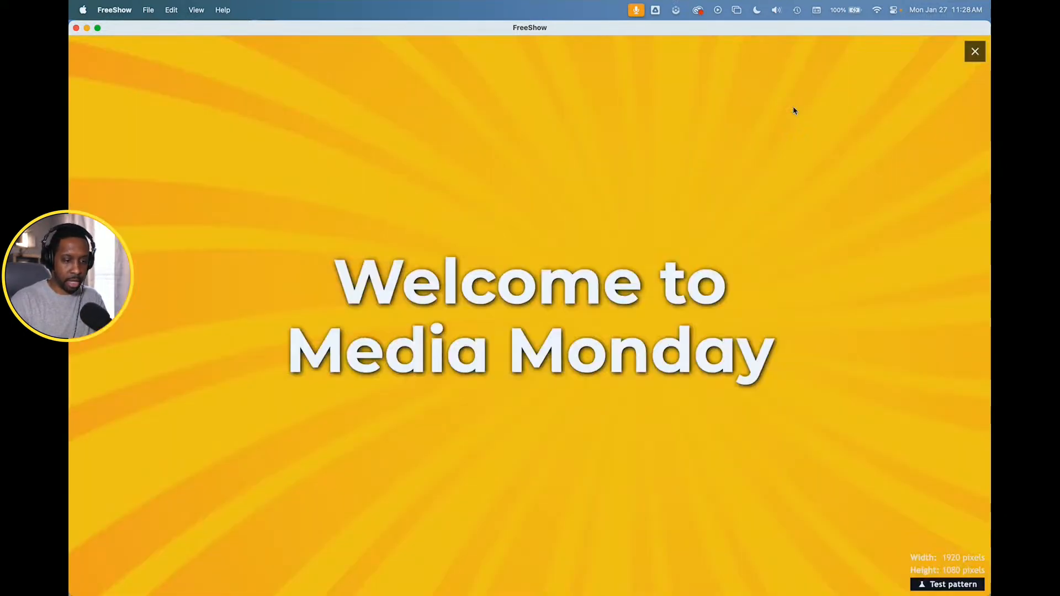
pyautogui.doubleClick(795, 109)
pyautogui.click(763, 180)
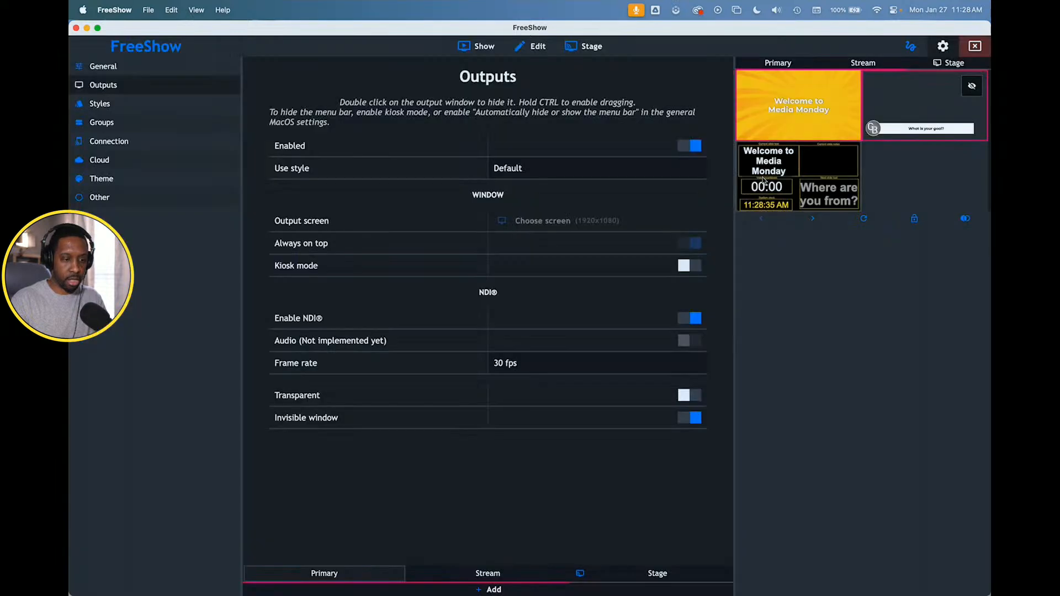
# - Switch to NDI Video Monitor, display the FreeShow NDI - Primary source and move the monitor window slightly up
pyautogui.press('super+Tab')
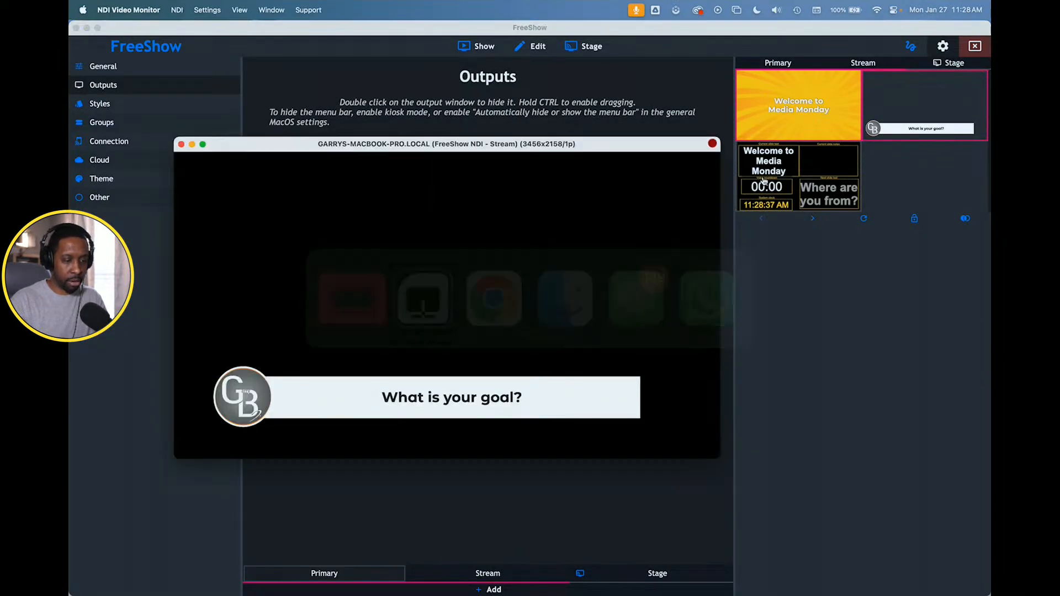
pyautogui.click(176, 10)
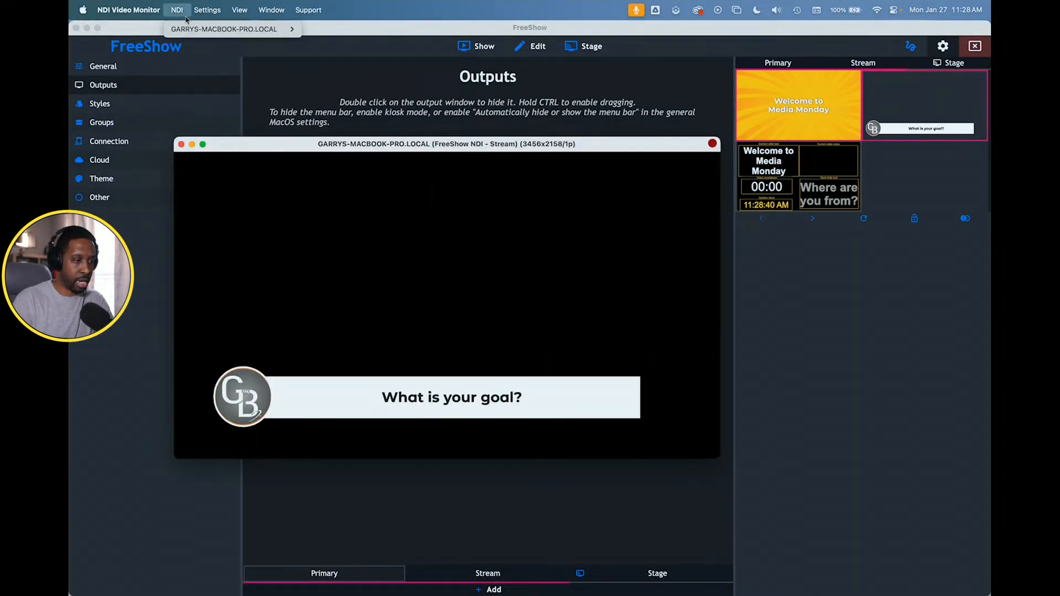
pyautogui.moveTo(217, 28)
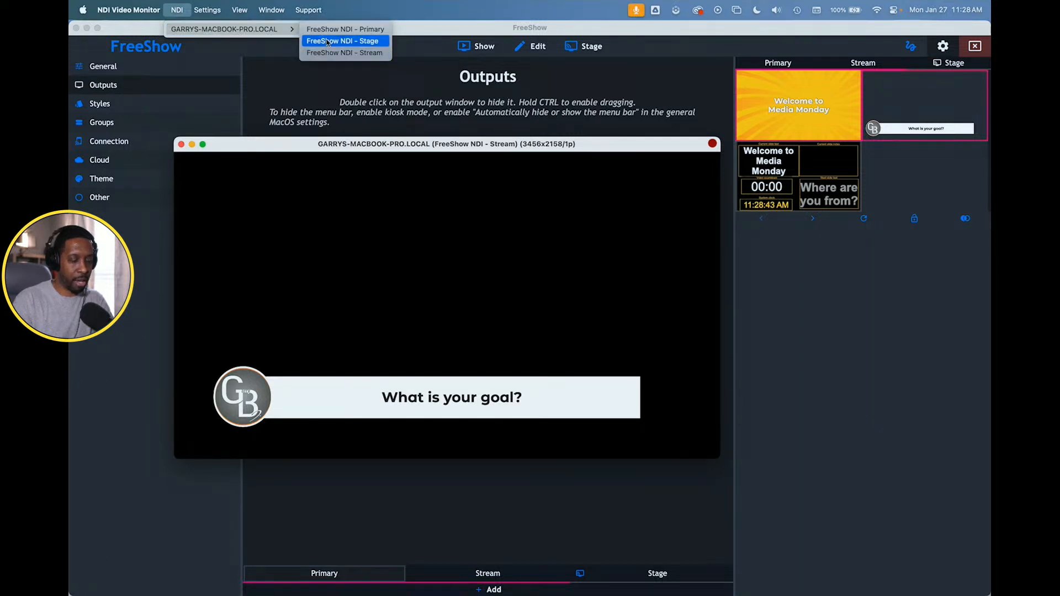
pyautogui.click(360, 30)
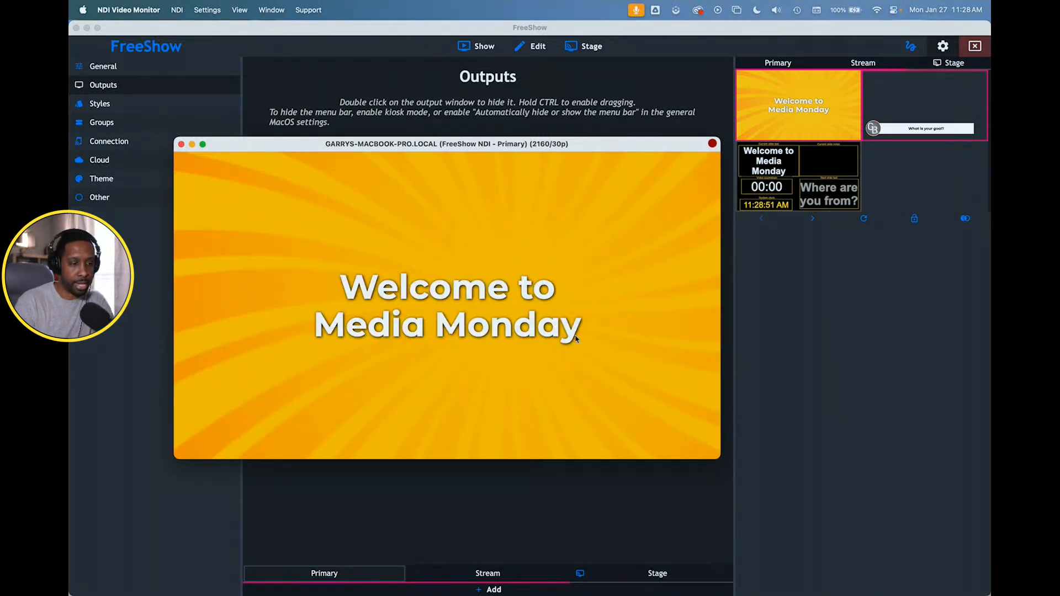
pyautogui.moveTo(542, 148); pyautogui.dragTo(524, 125)
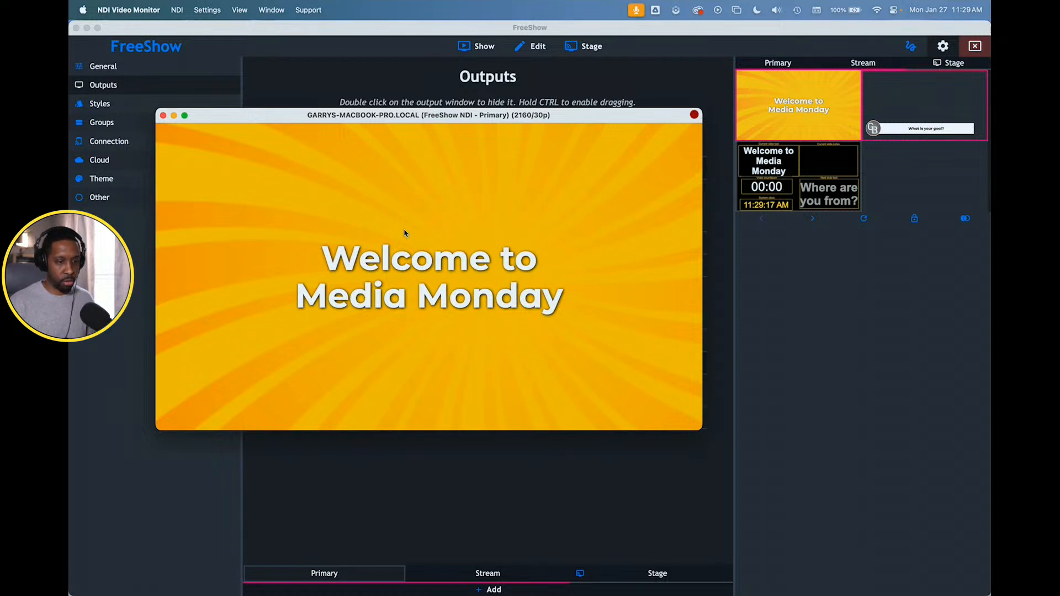
# - Return to FreeShow's show view and open the Jan. 14, 2025 project
pyautogui.click(457, 64)
pyautogui.click(468, 50)
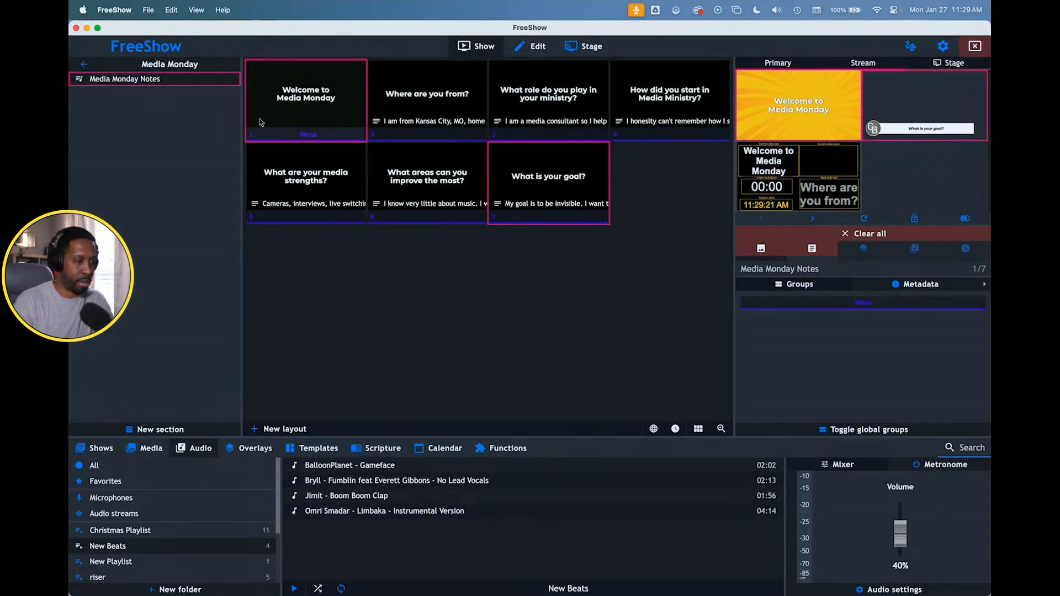
pyautogui.click(83, 64)
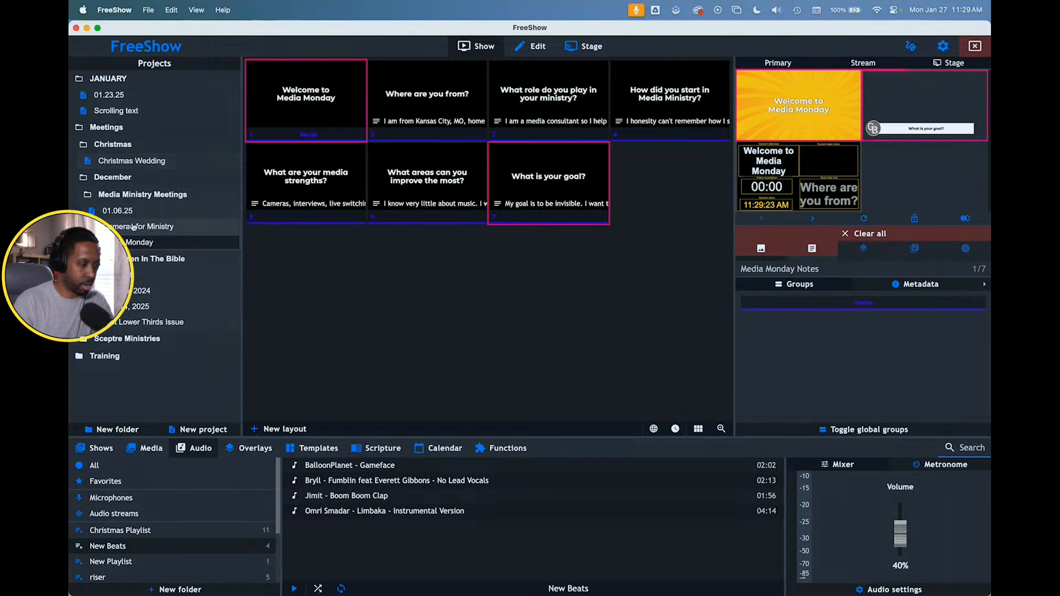
pyautogui.click(128, 307)
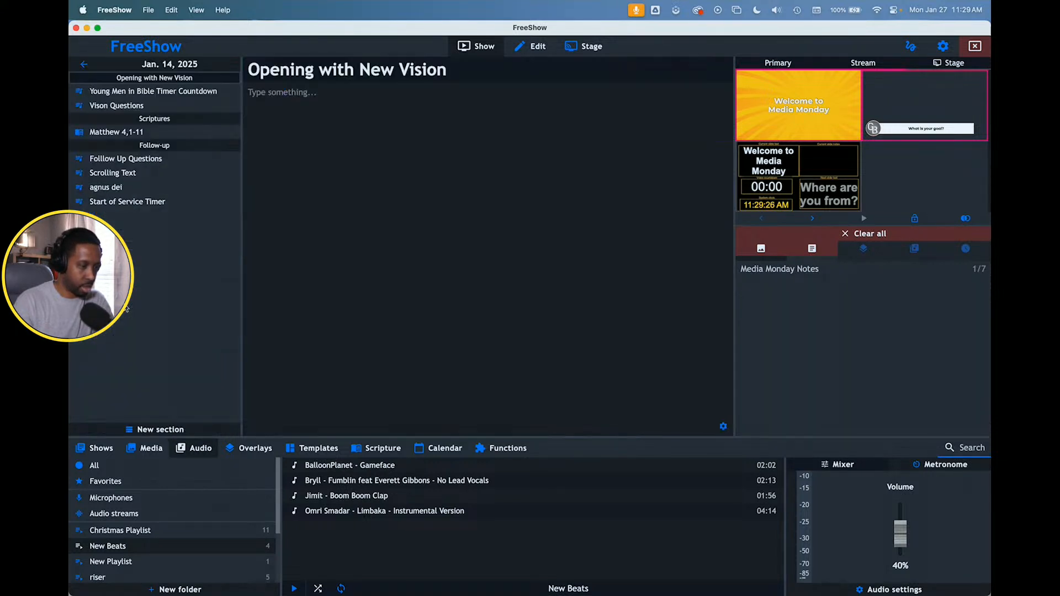
# - Send the Matthew 4:2 slide of the Matthew 4,1-11 scripture to the outputs and check it in NDI Video Monitor
pyautogui.click(126, 133)
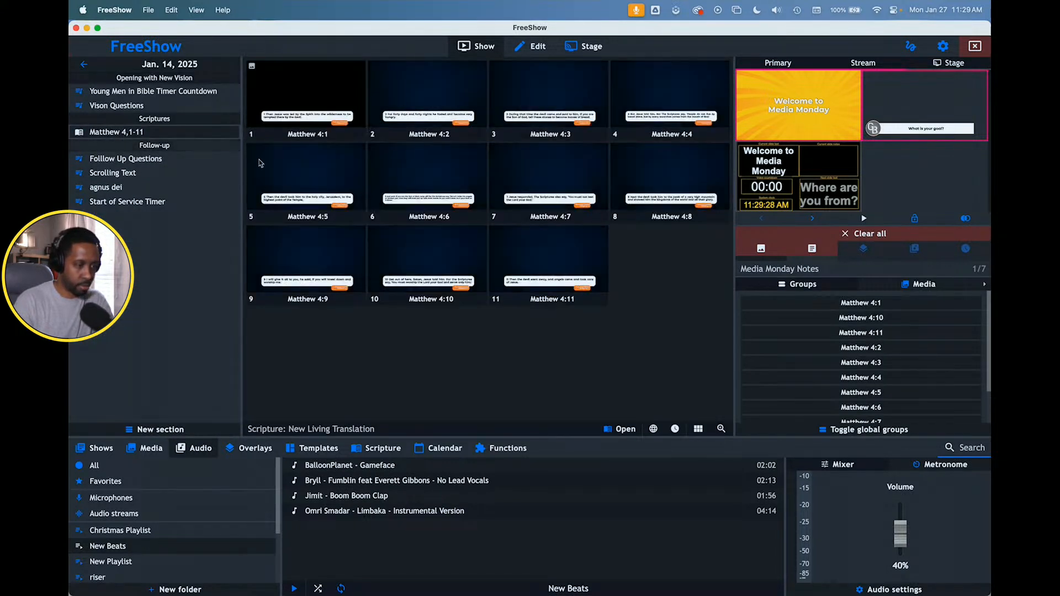
pyautogui.click(400, 114)
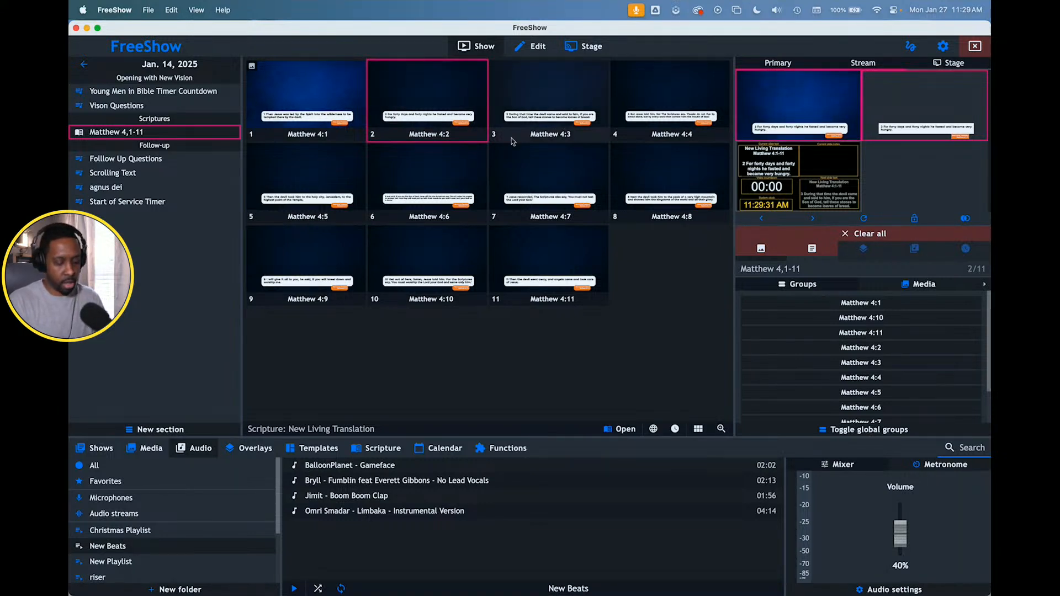
pyautogui.press('super+Tab')
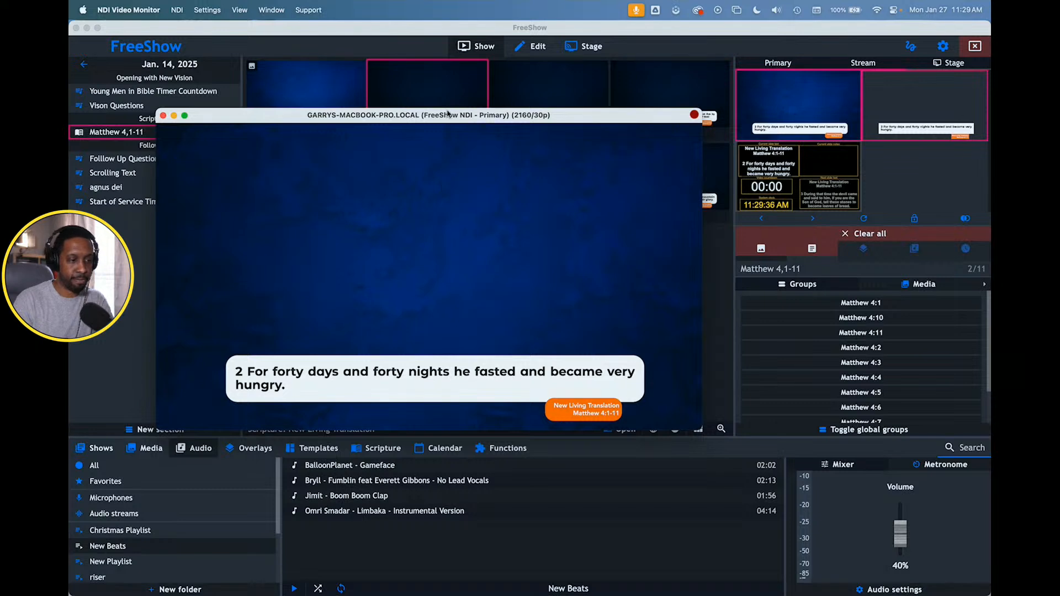
pyautogui.press('super+Tab')
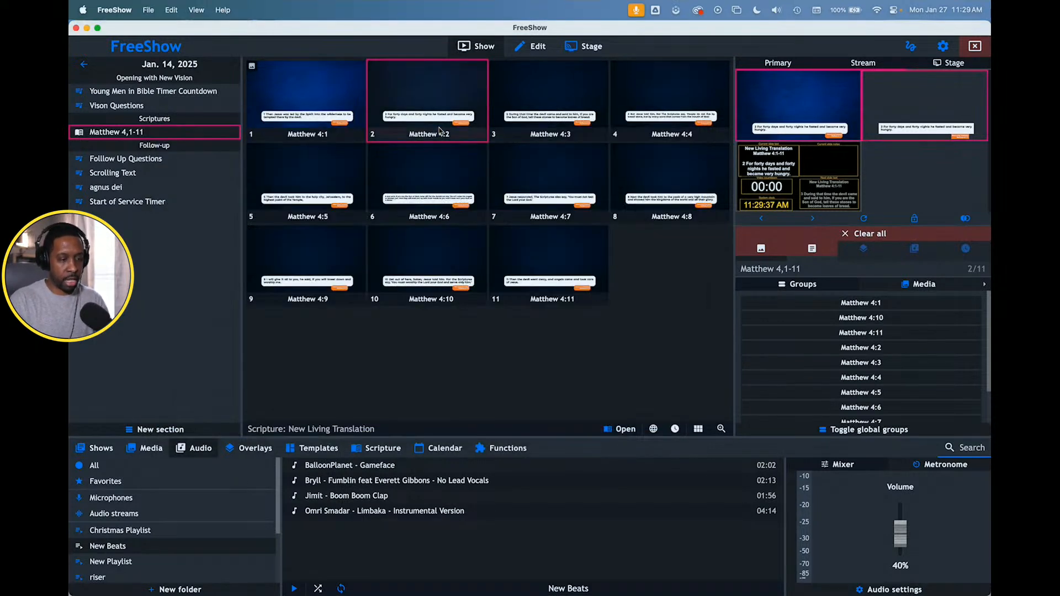
# - Open the agnus dei show in FreeShow and send its first slide to the outputs
pyautogui.click(138, 190)
pyautogui.click(326, 86)
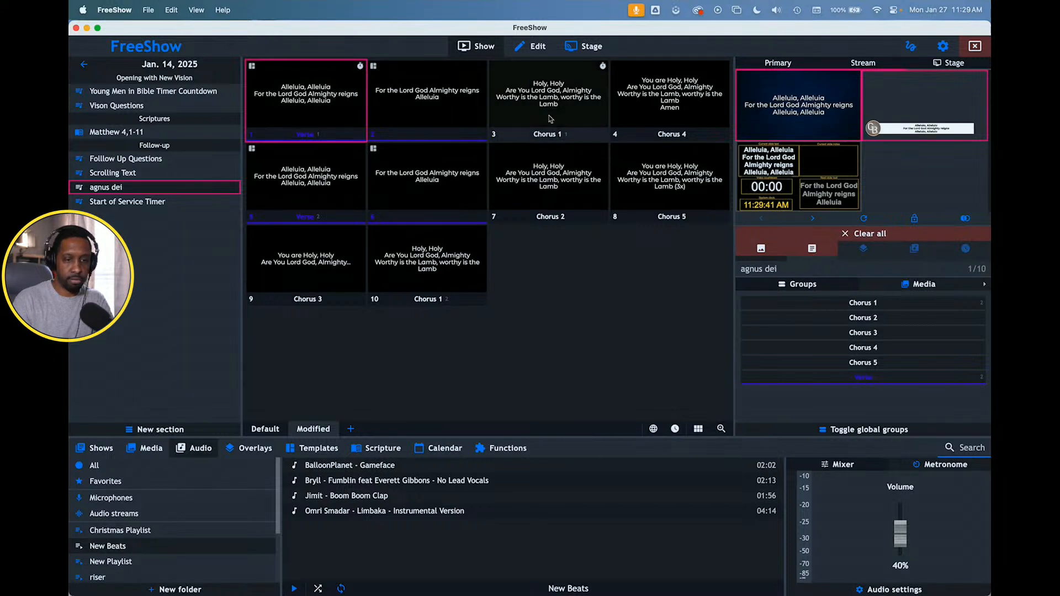
# - Check the first agnus dei slide in NDI Video Monitor, then return to FreeShow and save
pyautogui.press('super+Tab')
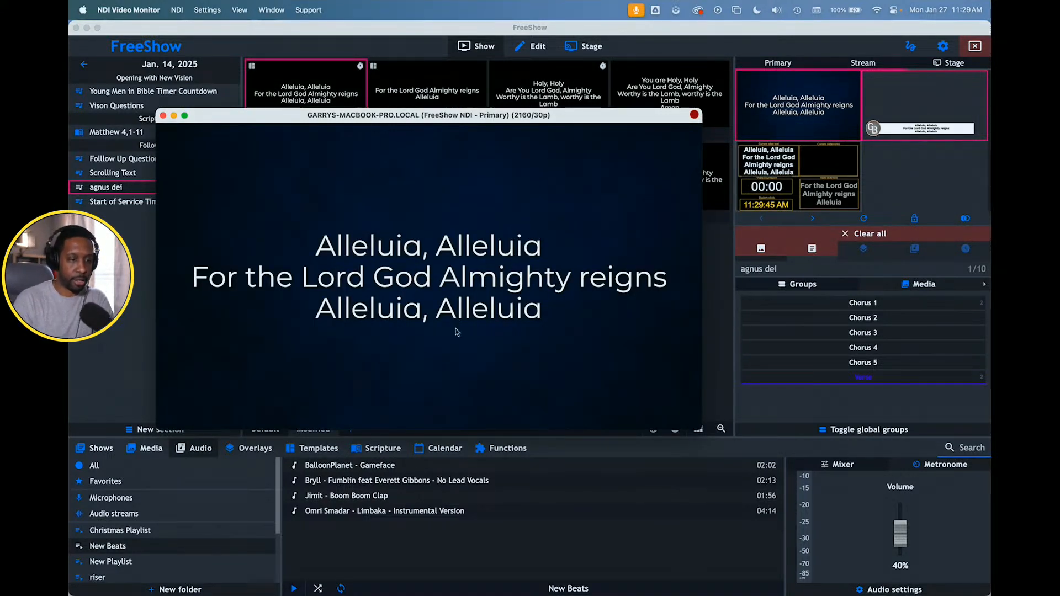
pyautogui.press('super+Tab')
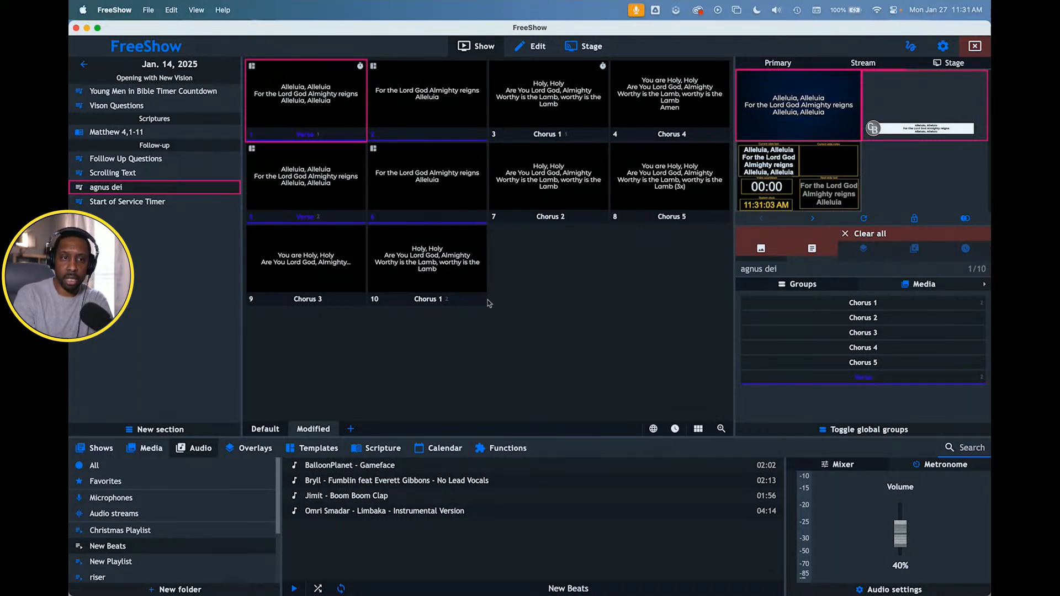
pyautogui.press('super+s')
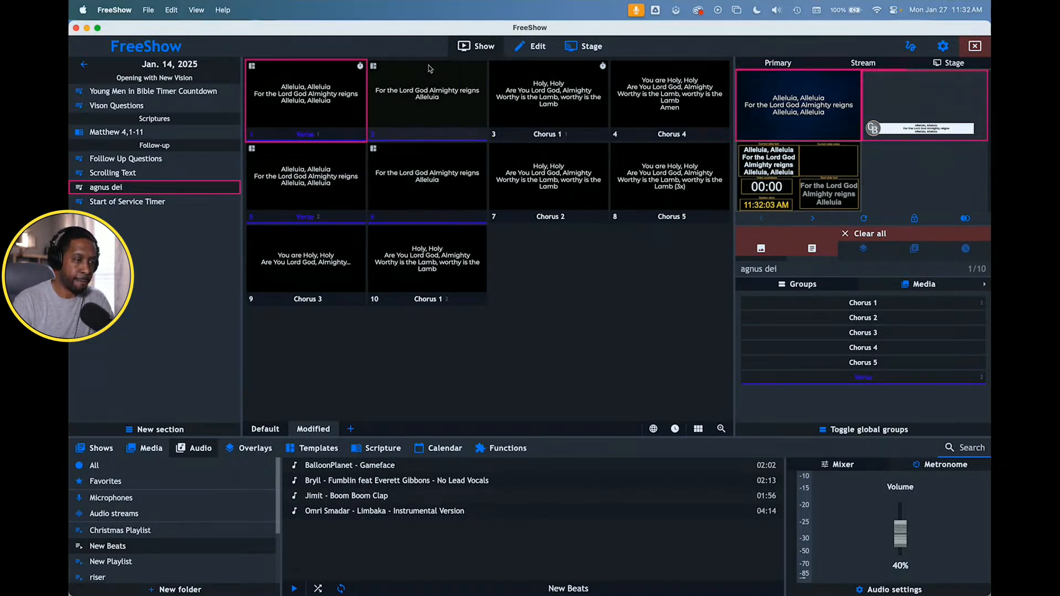
# - Open the Media Monday project and add a new section named QA
pyautogui.click(86, 67)
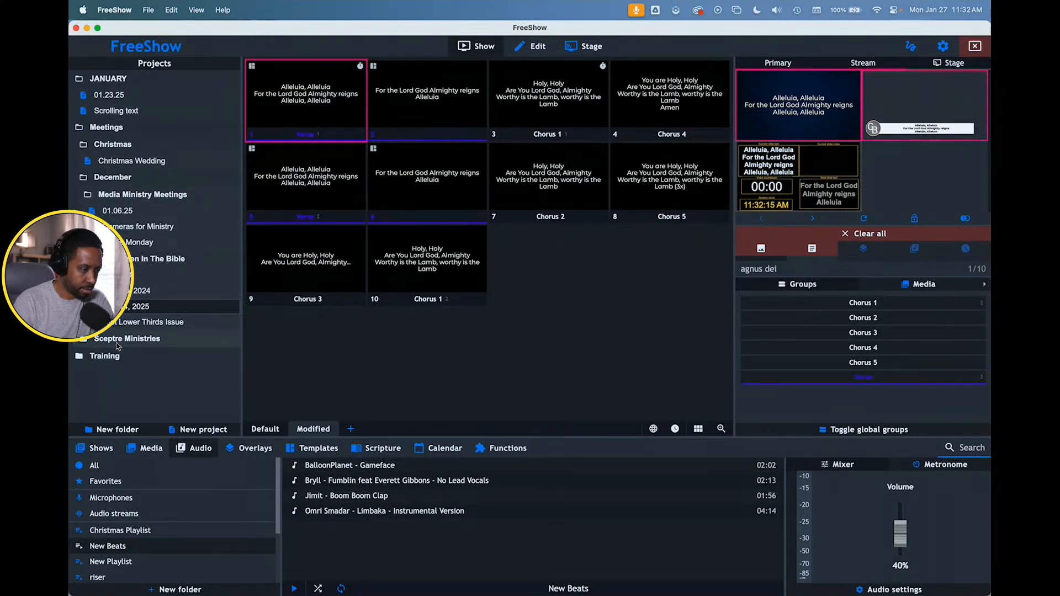
pyautogui.click(137, 243)
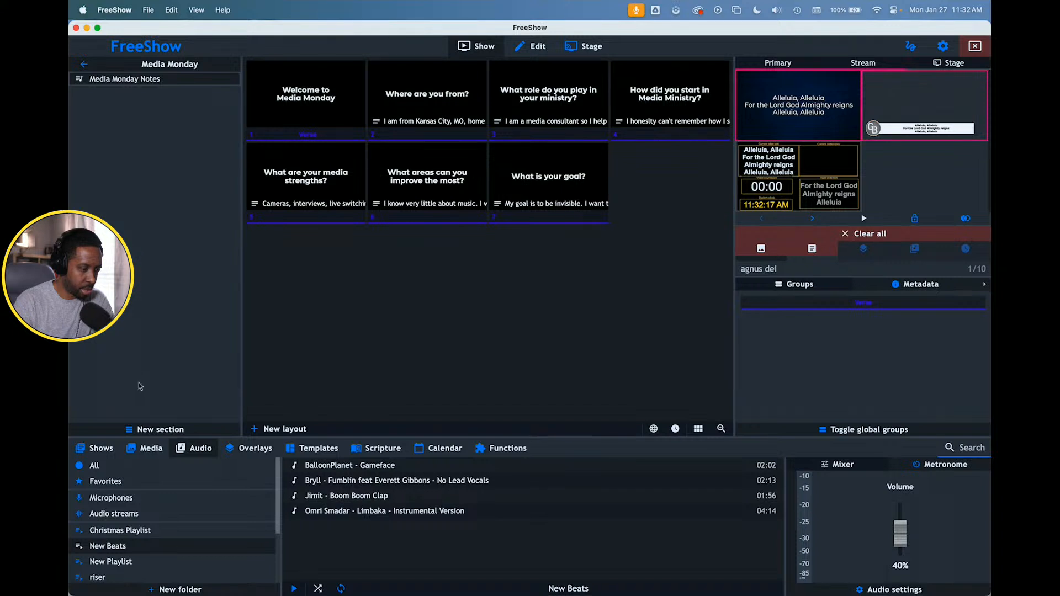
pyautogui.click(149, 430)
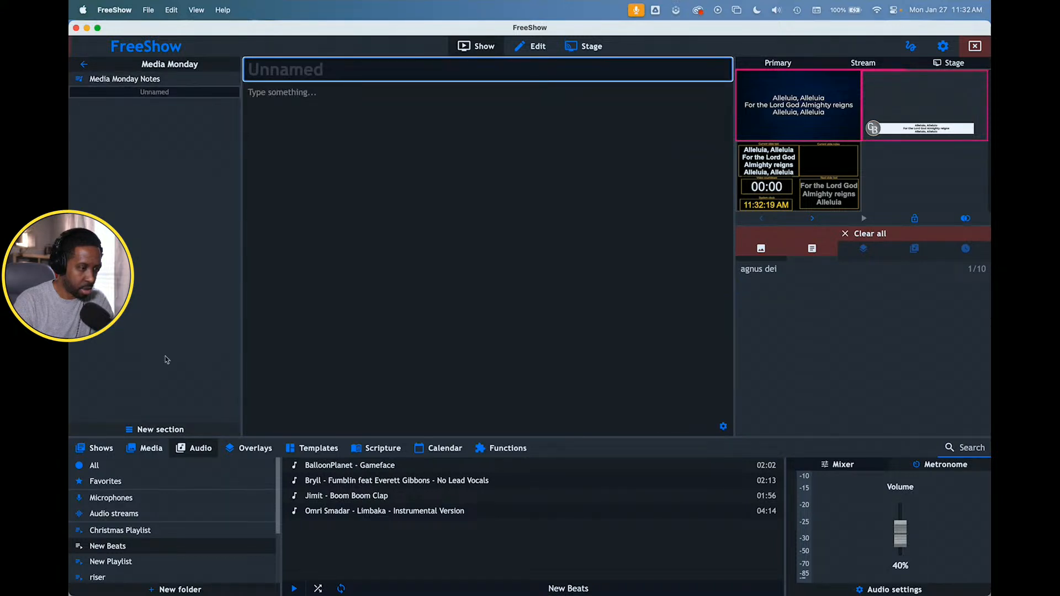
pyautogui.write('QA')
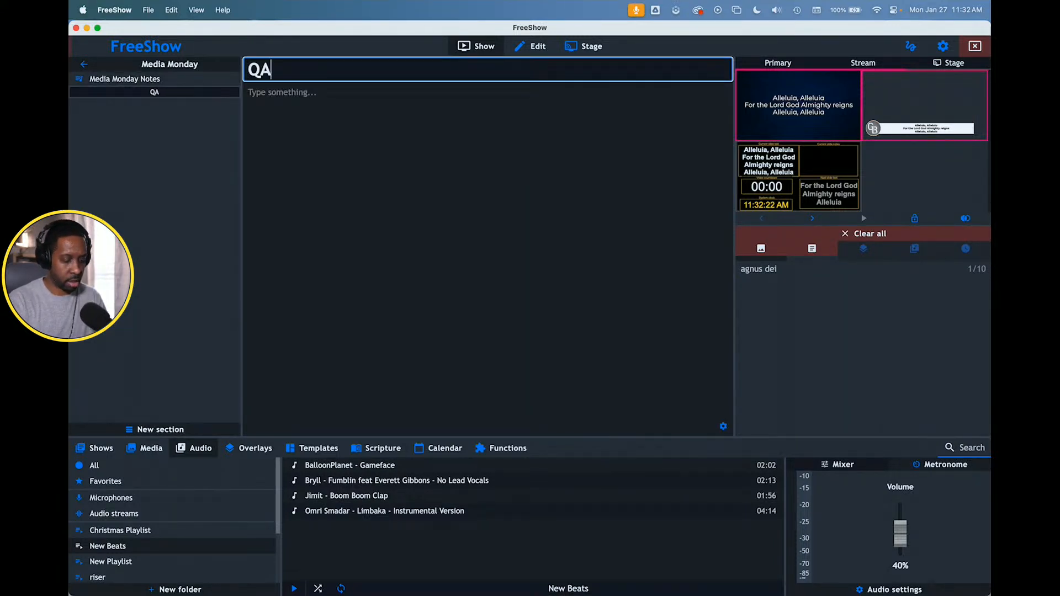
pyautogui.press('Return')
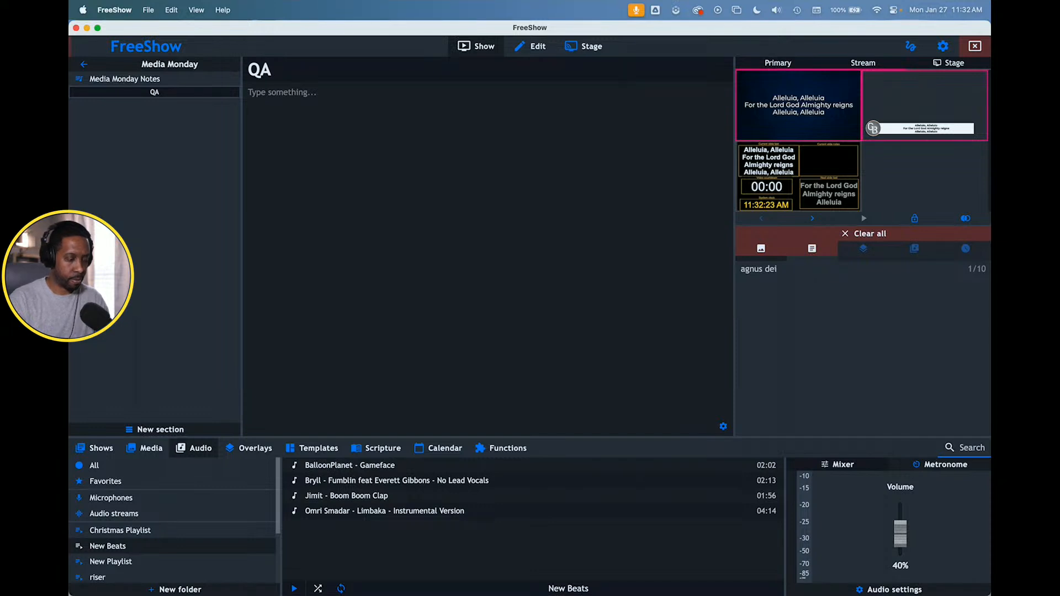
# - Create an empty, unnamed show under the QA section, add one blank slide and return to the show view
pyautogui.click(98, 448)
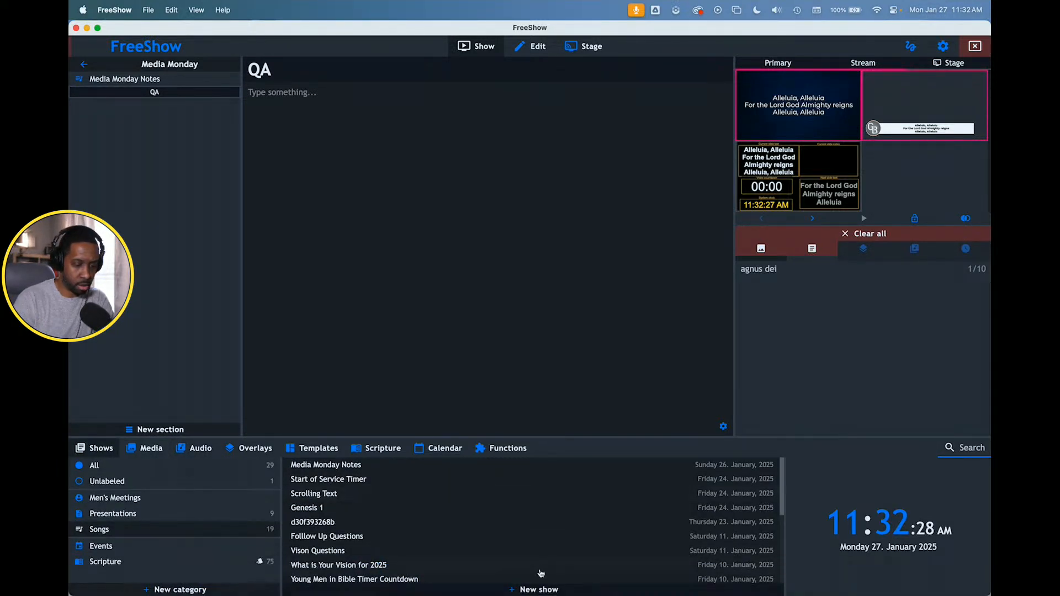
pyautogui.click(537, 589)
pyautogui.click(647, 367)
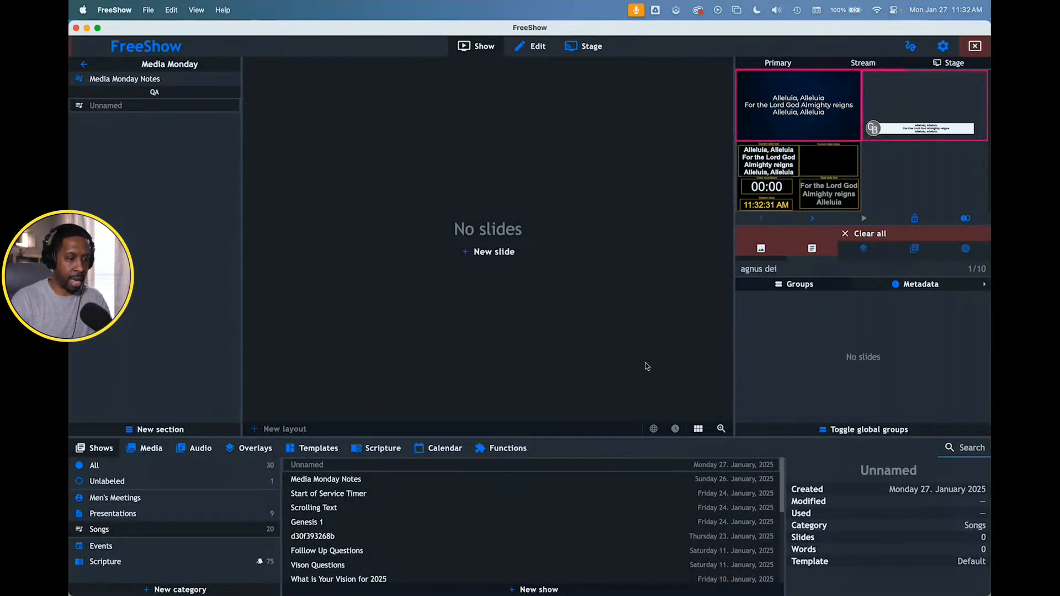
pyautogui.click(491, 253)
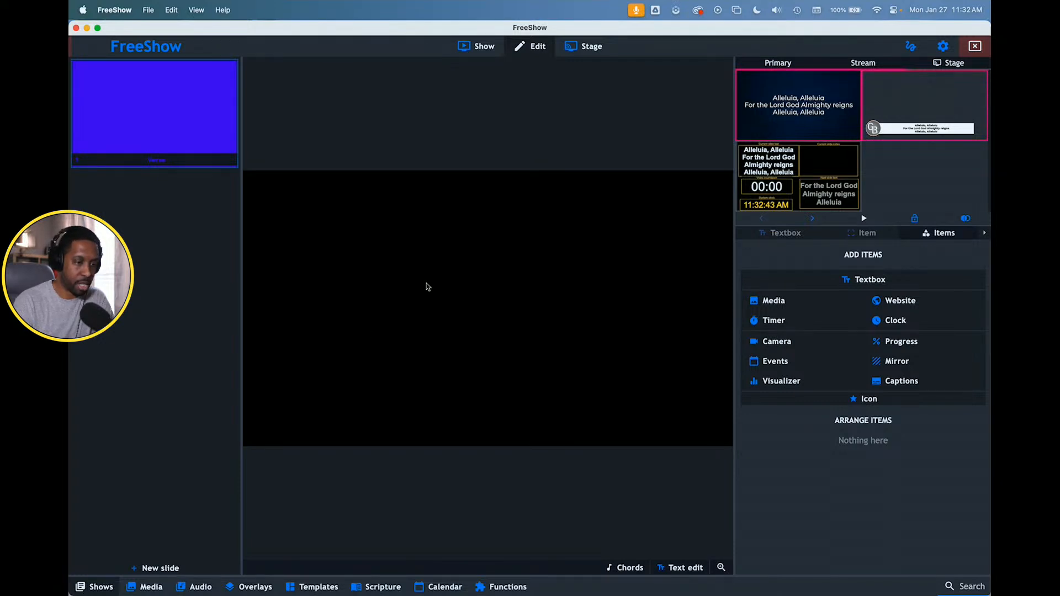
pyautogui.click(483, 53)
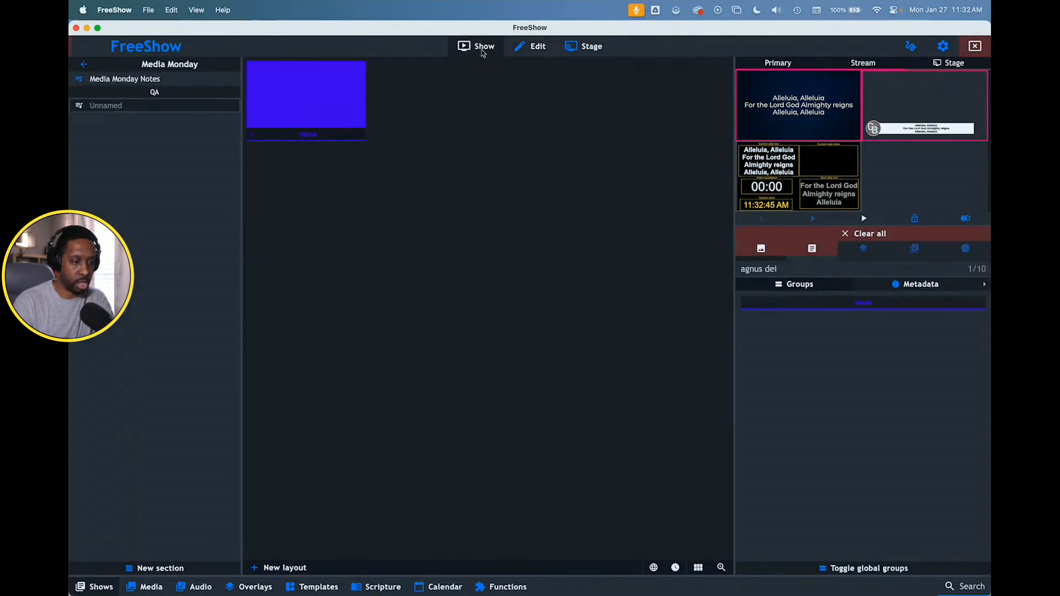
# - Send the first slide of the for your glory song to the outputs and view the Primary output enlarged
pyautogui.click(152, 585)
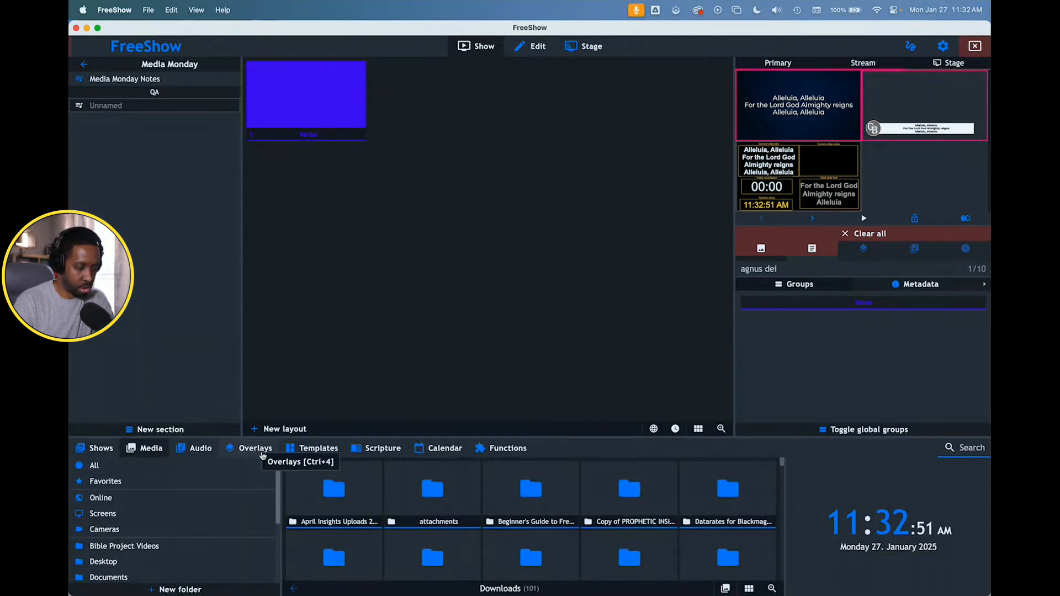
pyautogui.click(96, 450)
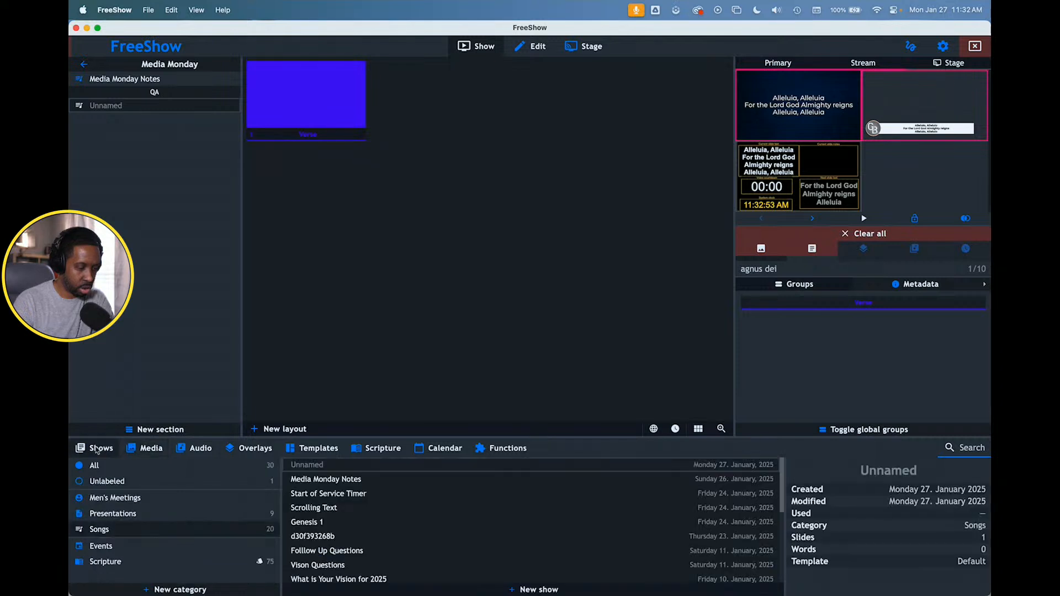
pyautogui.scroll(-10, 347, 555)
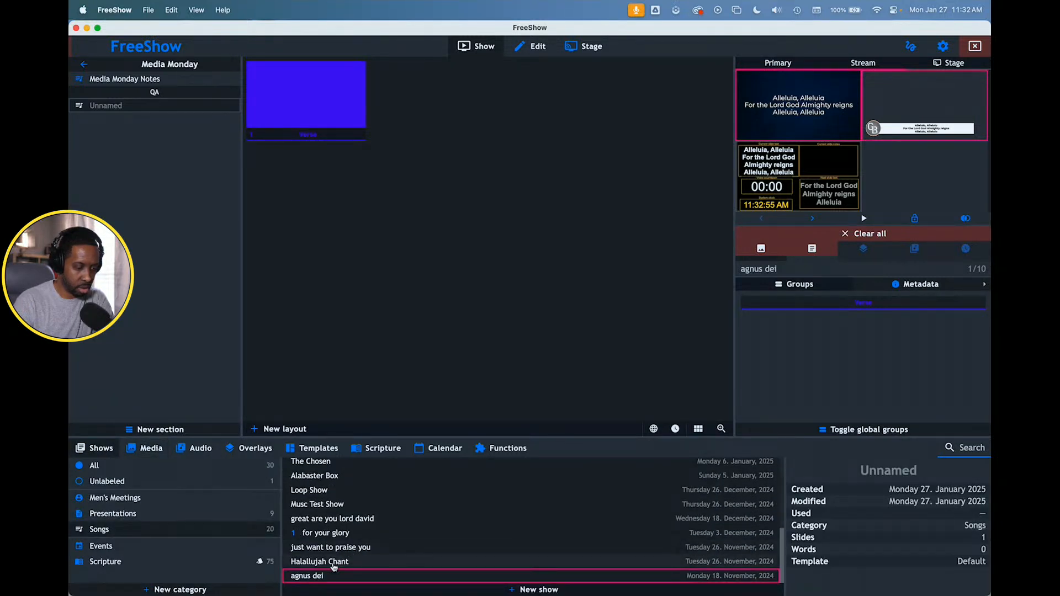
pyautogui.click(321, 532)
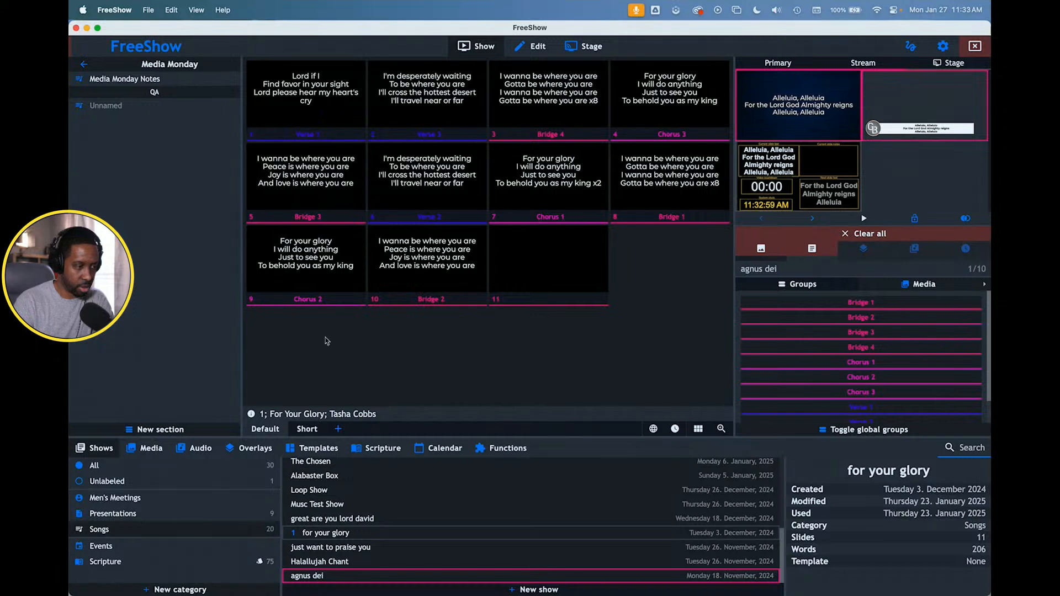
pyautogui.click(318, 98)
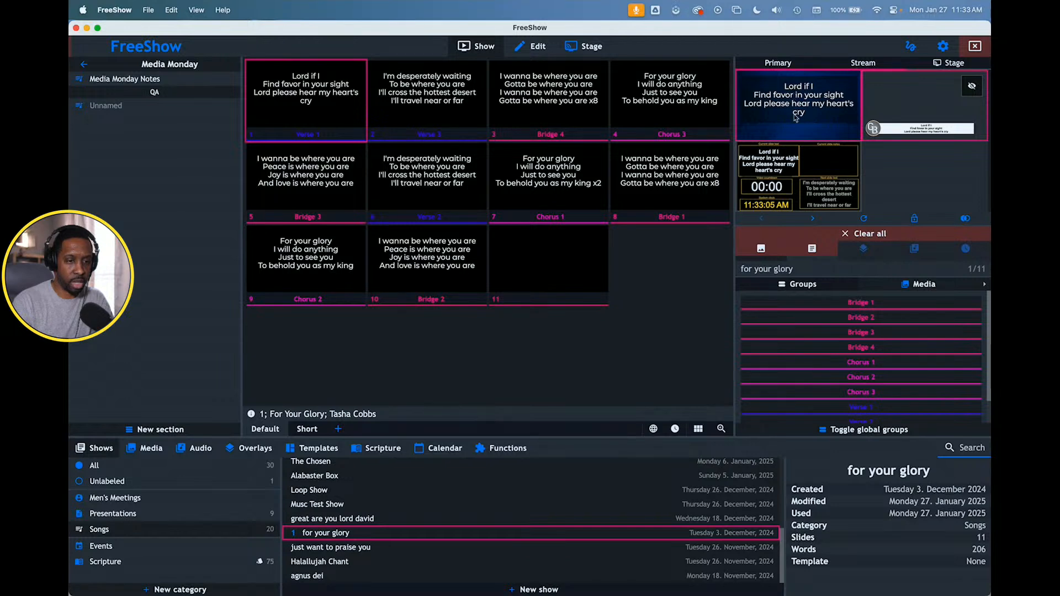
pyautogui.click(792, 100)
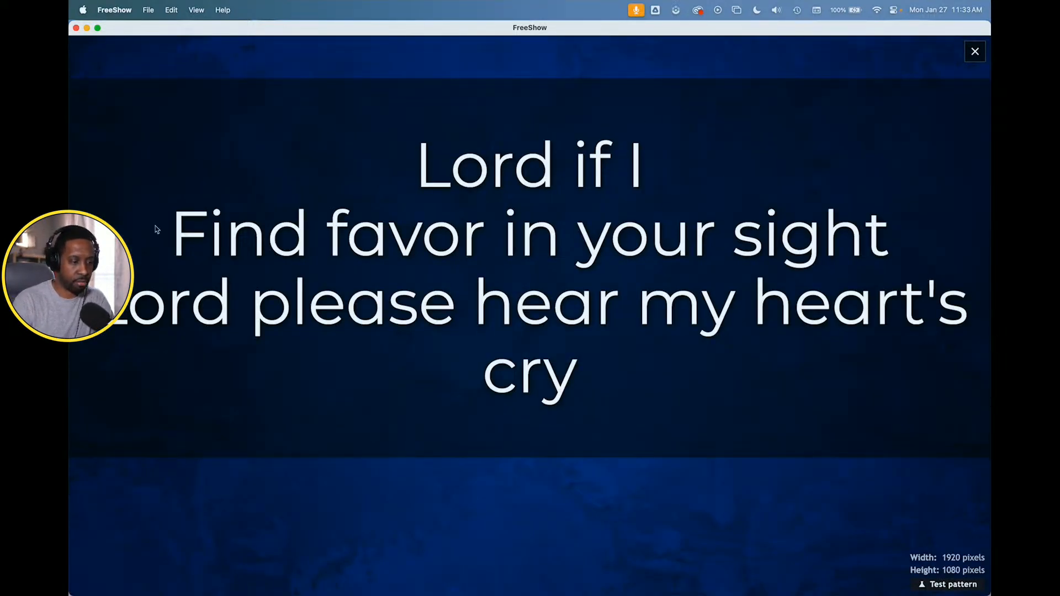
pyautogui.press('Escape')
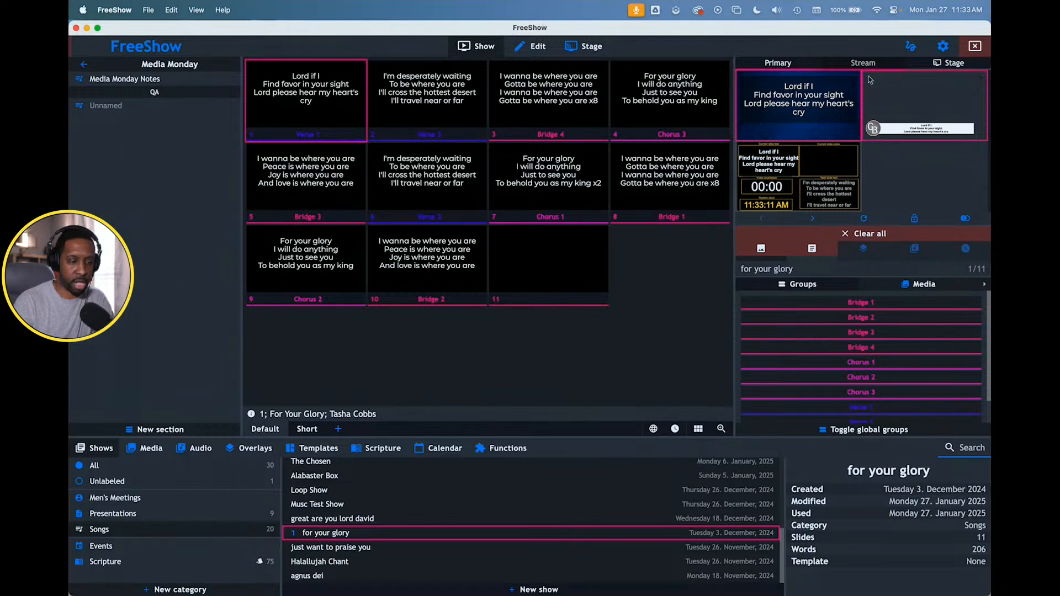
# - Play the Motion Backgrounds video from the YoloBox Files Video backdrops folder behind the lyrics and check the enlarged Primary output
pyautogui.click(152, 451)
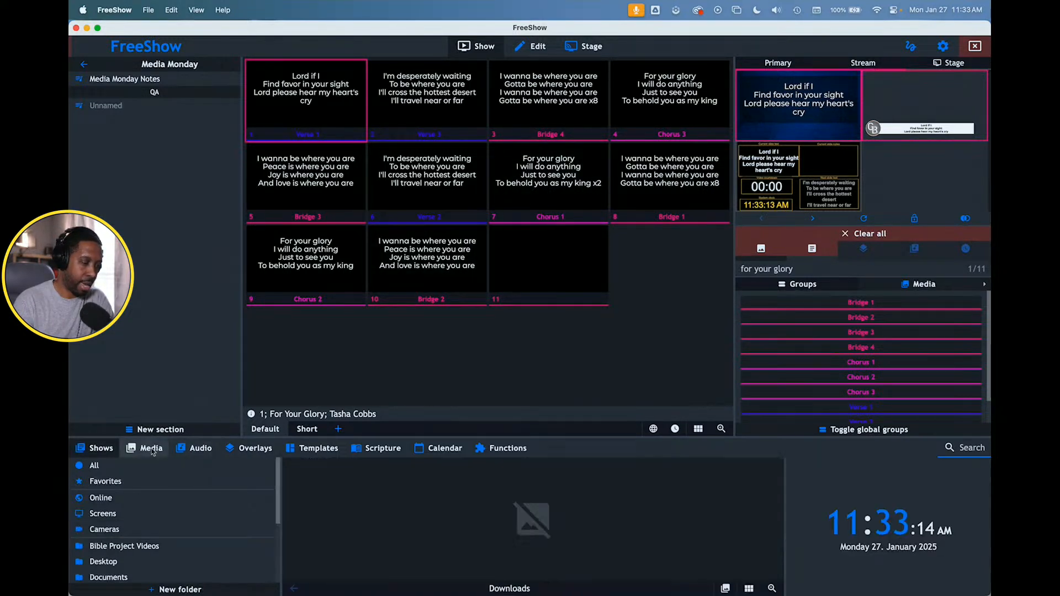
pyautogui.scroll(-4, 171, 549)
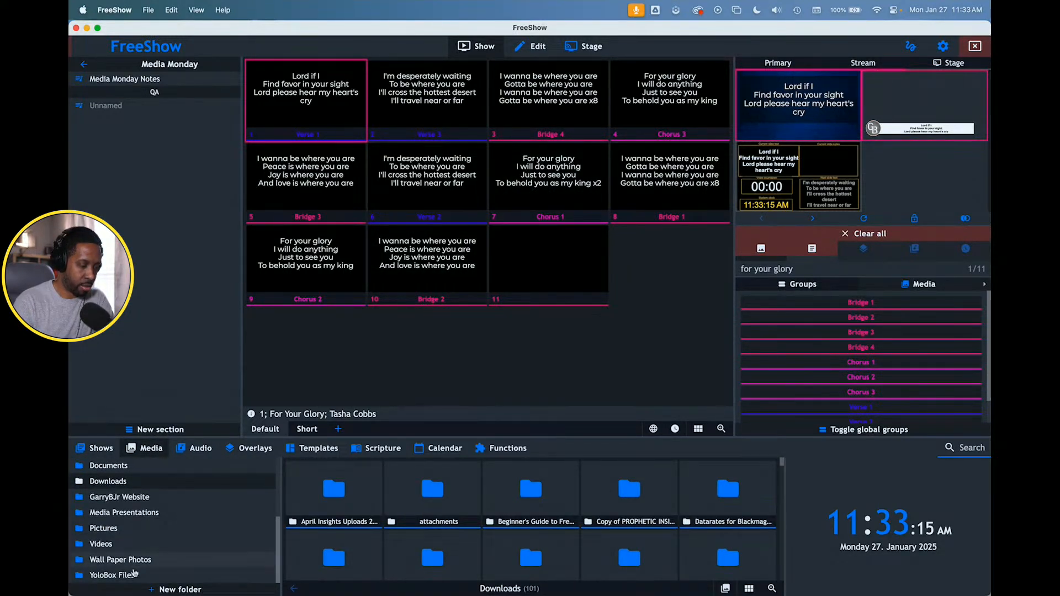
pyautogui.click(132, 574)
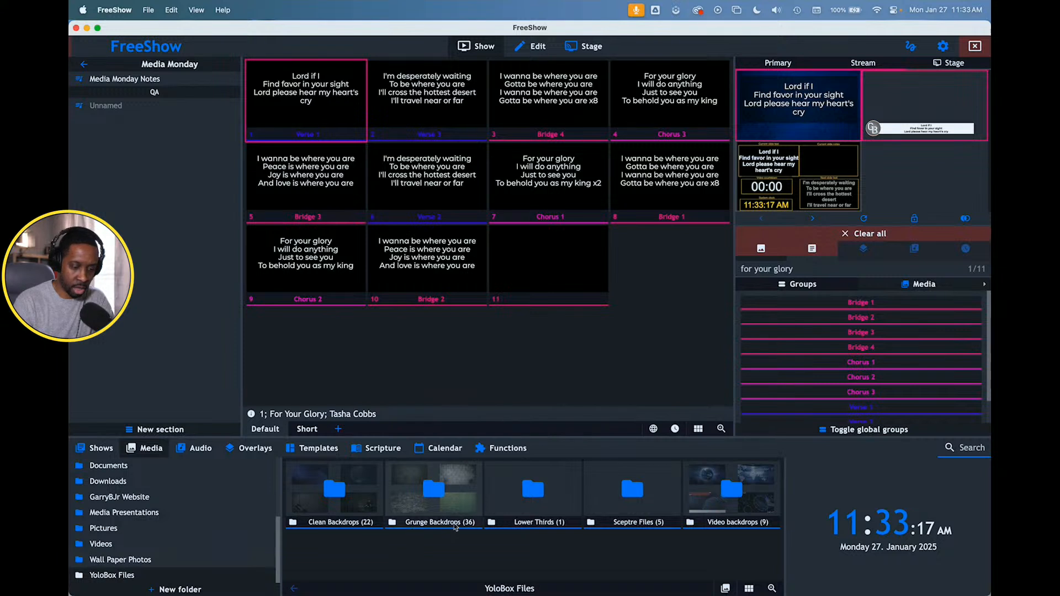
pyautogui.click(727, 511)
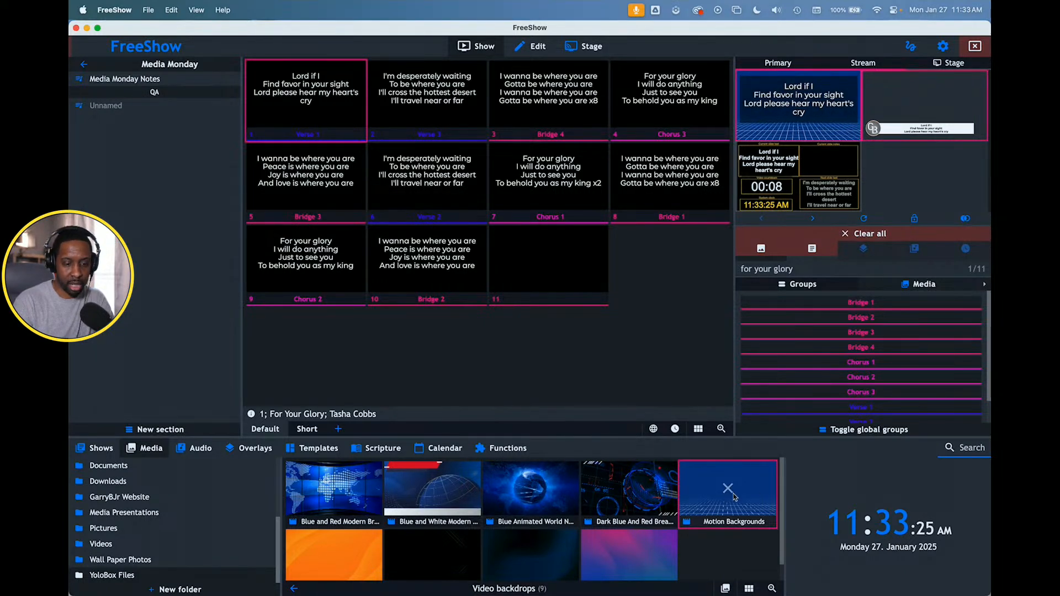
pyautogui.doubleClick(802, 138)
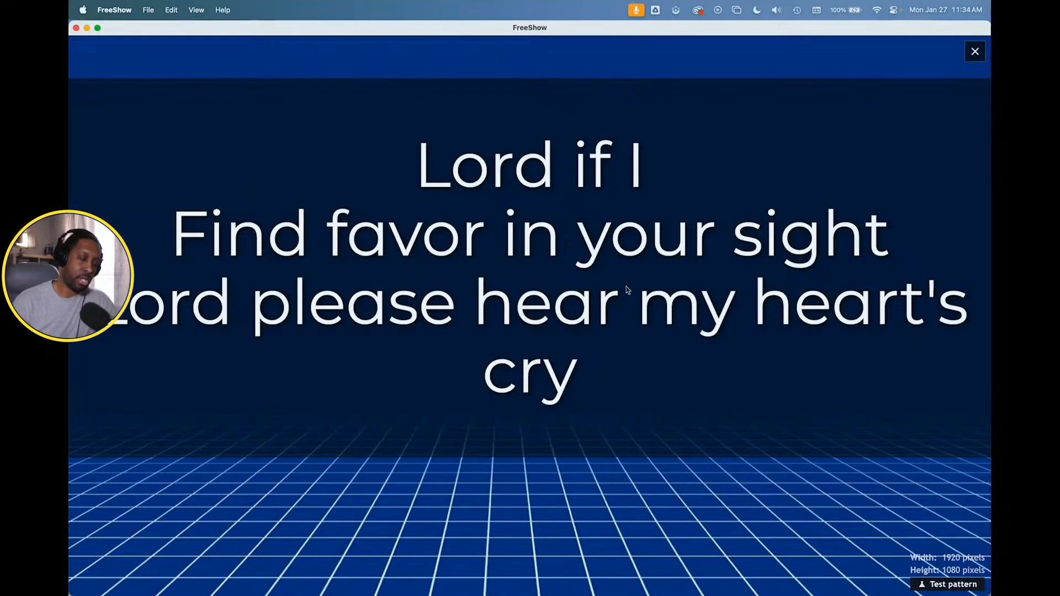
pyautogui.press('Escape')
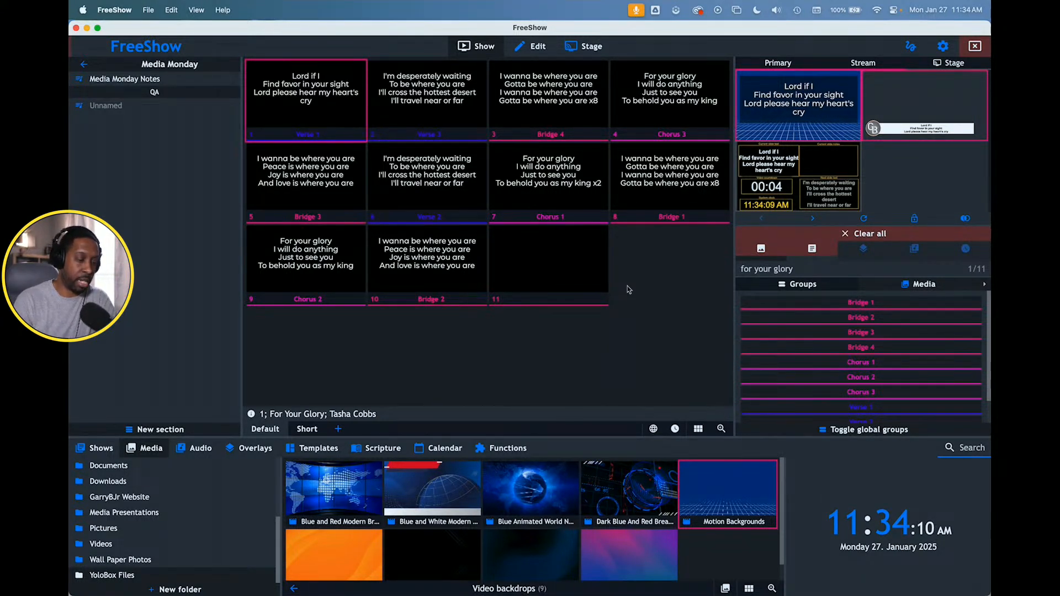
# - Apply the Big-No Box song template to the for your glory show and send slide 2 to the outputs
pyautogui.click(312, 448)
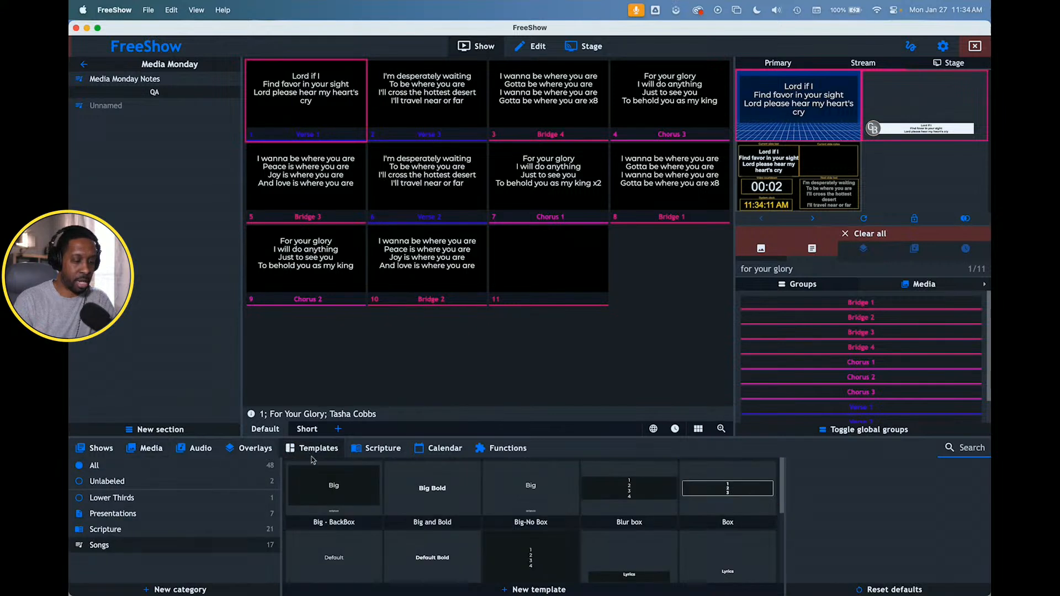
pyautogui.click(534, 494)
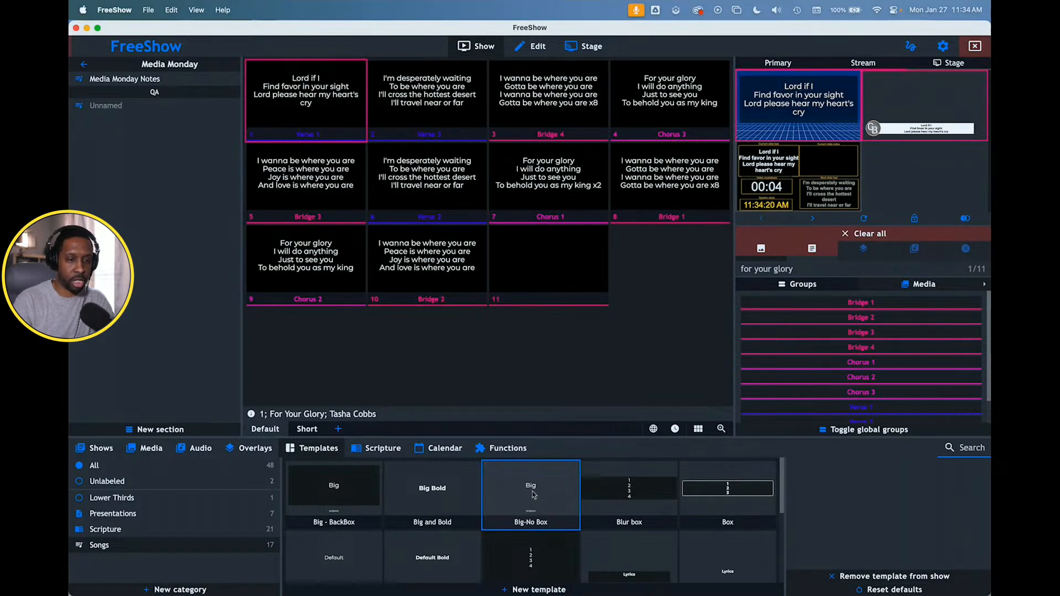
pyautogui.click(436, 109)
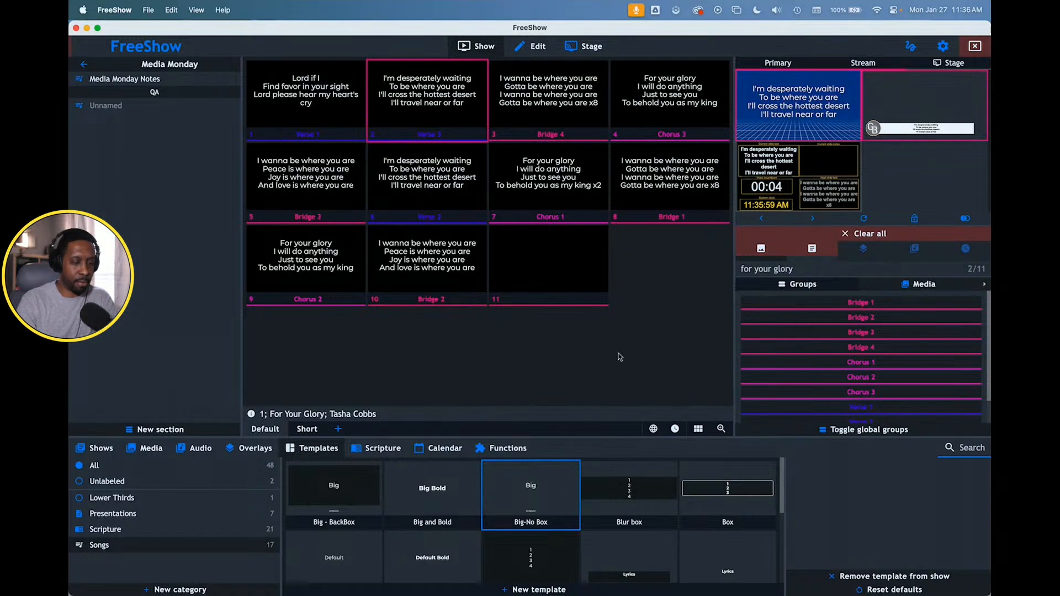
# - Apply the LT Lyrics Logo template to the for your glory show and send slide 4, Chorus 3, to the outputs
pyautogui.scroll(-5, 514, 515)
pyautogui.scroll(1, 519, 512)
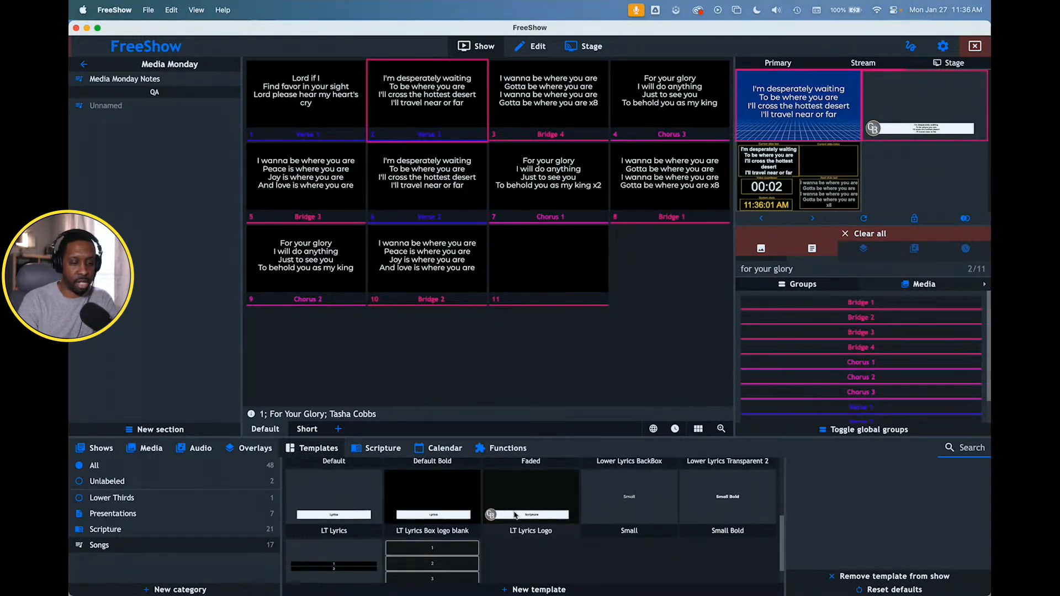
pyautogui.click(526, 509)
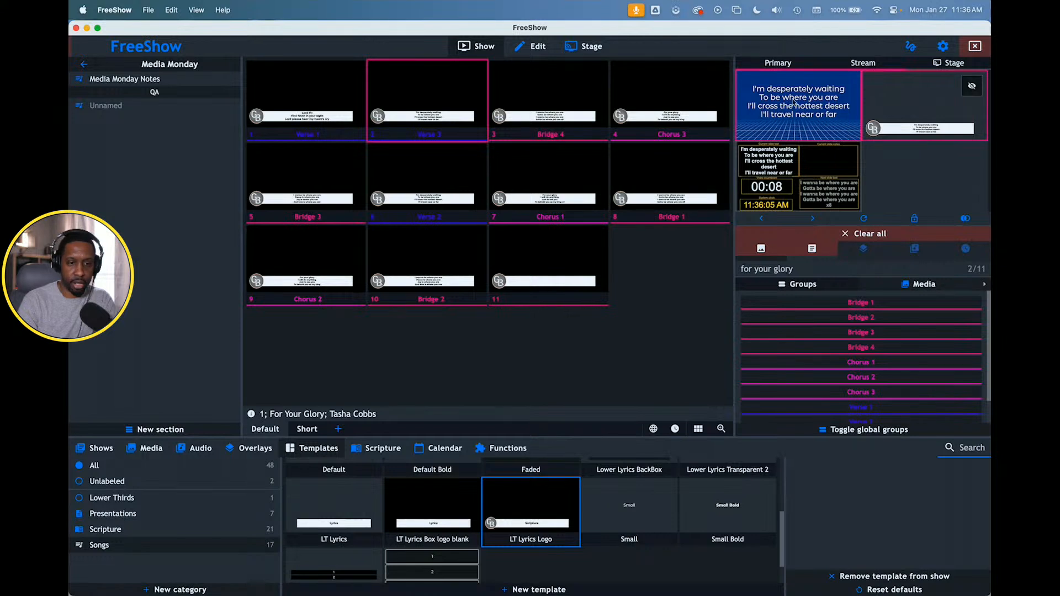
pyautogui.click(656, 118)
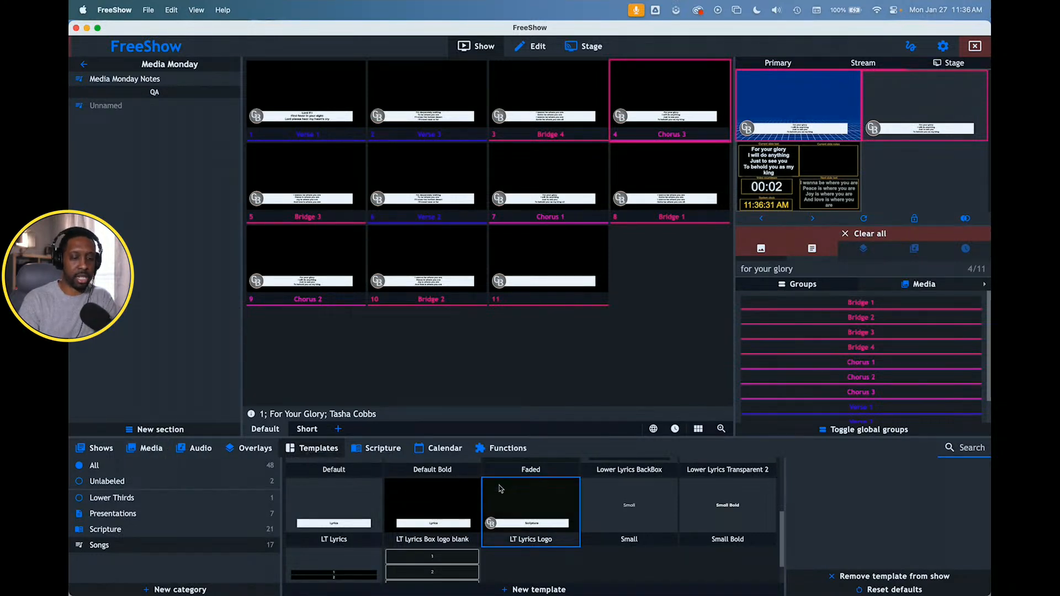
# - Apply the Big and Bold template to the for your glory show and send slide 3, Bridge 4, to the outputs
pyautogui.scroll(5, 494, 506)
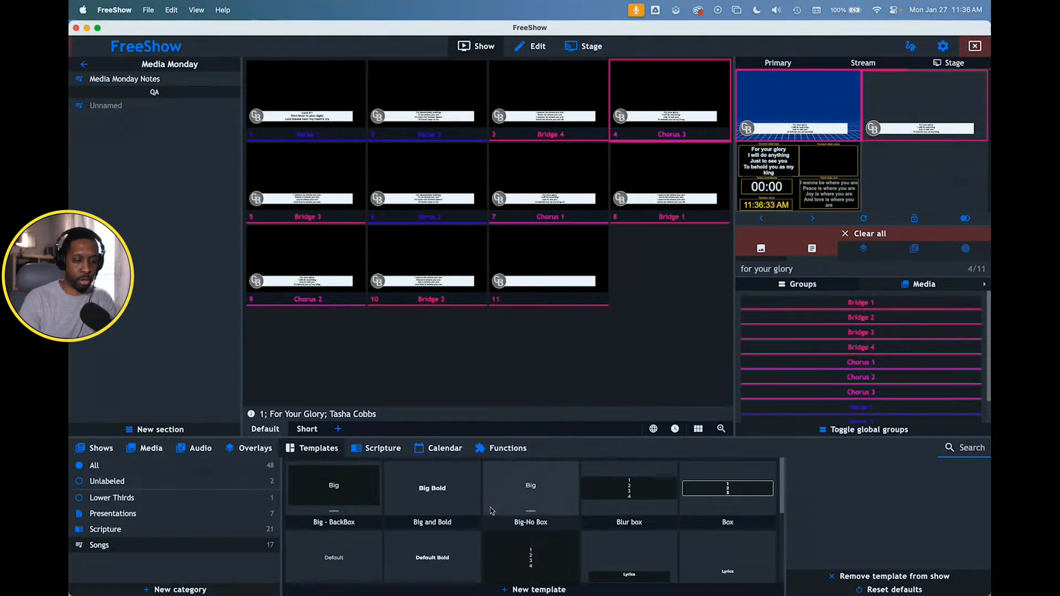
pyautogui.click(447, 497)
pyautogui.click(558, 95)
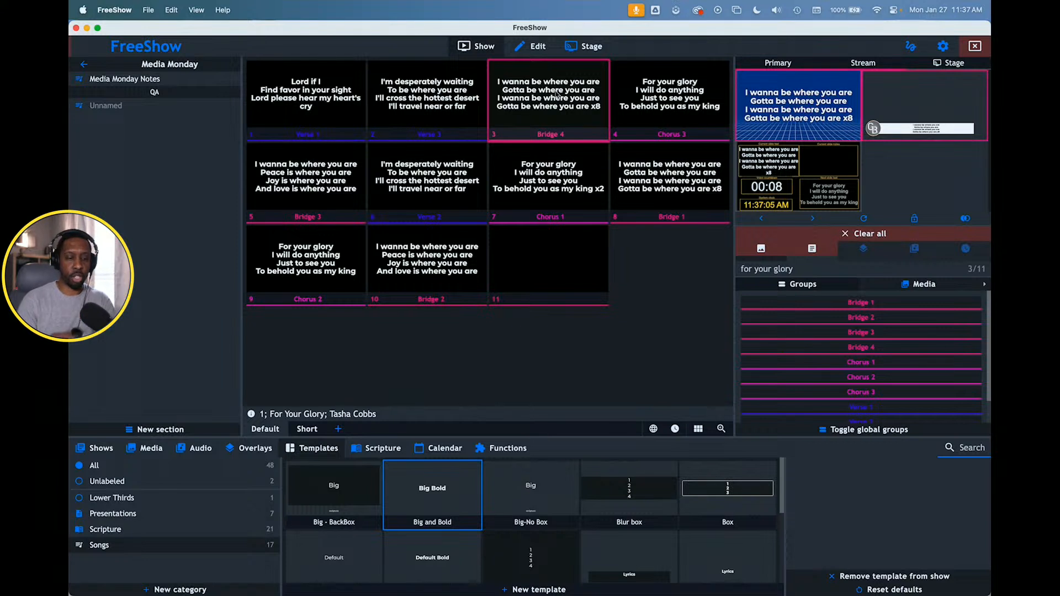
# - Enlarge the scripture browsing area and send Genesis 1:4 from the New Living Translation to the outputs
pyautogui.click(139, 529)
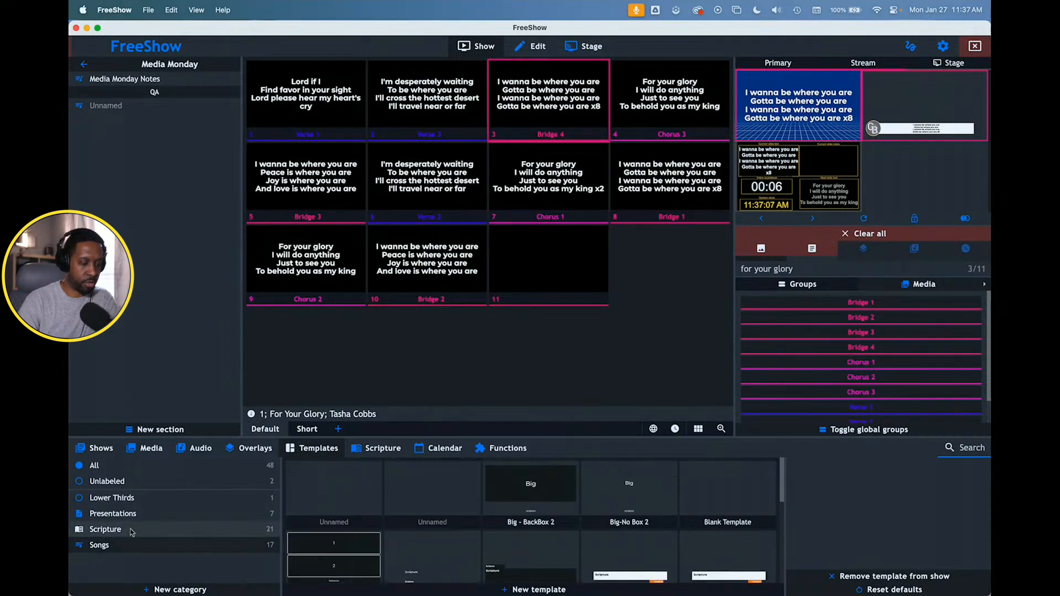
pyautogui.scroll(-2, 623, 511)
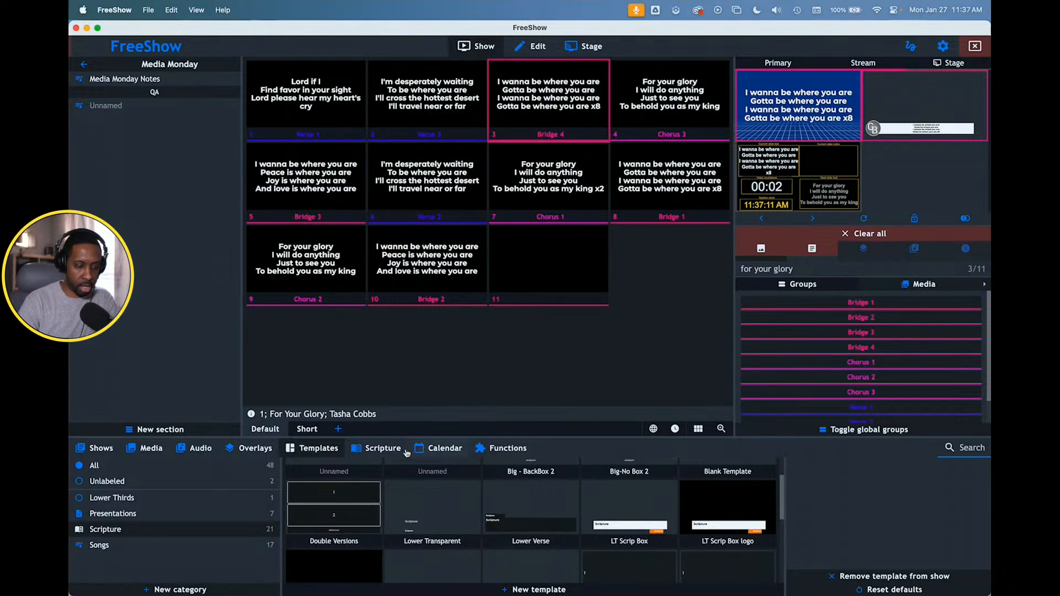
pyautogui.click(378, 448)
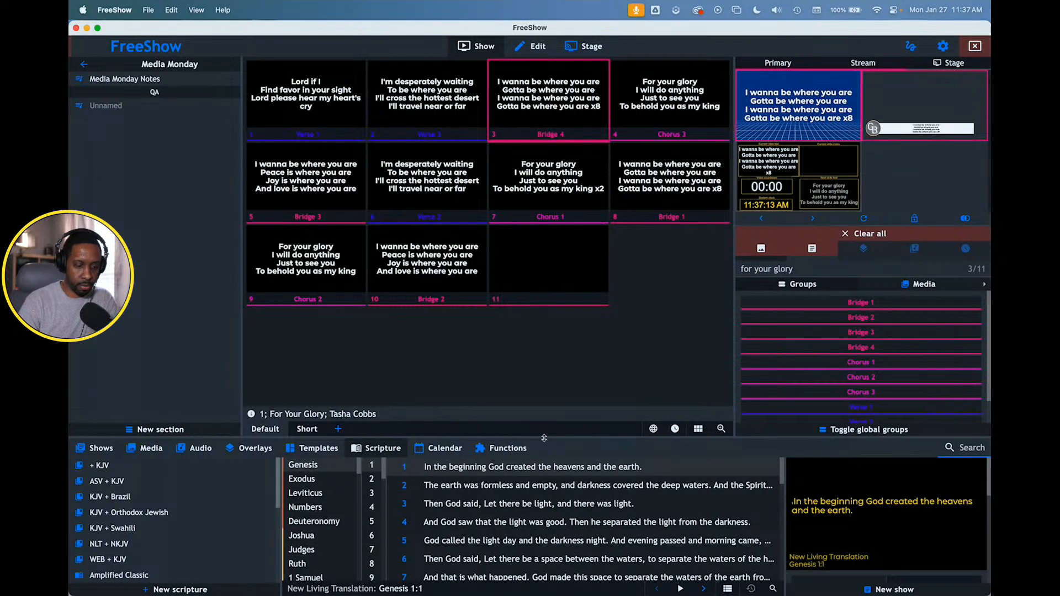
pyautogui.moveTo(543, 438); pyautogui.dragTo(546, 368)
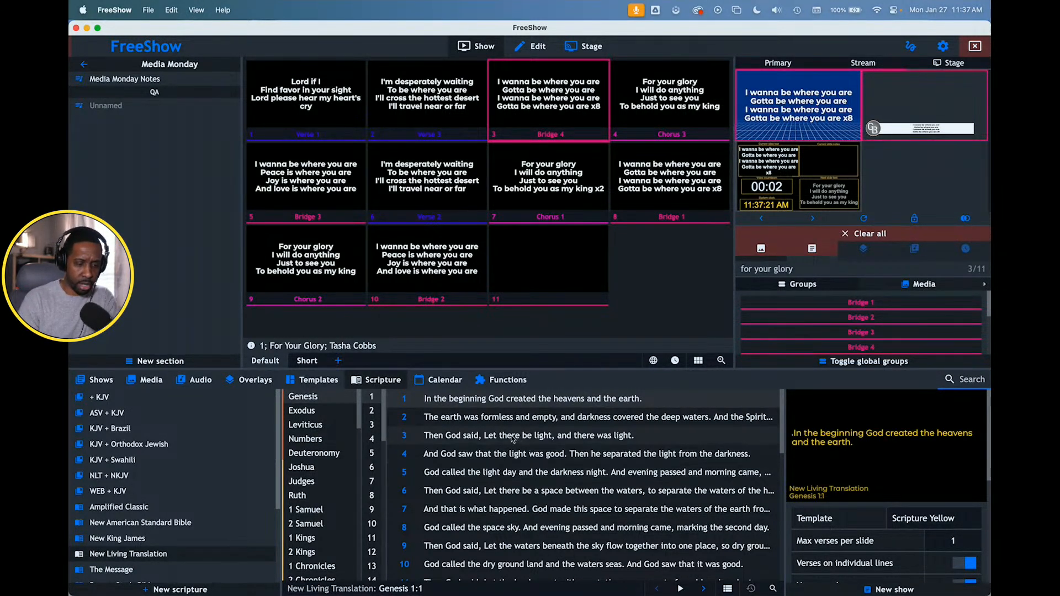
pyautogui.doubleClick(500, 454)
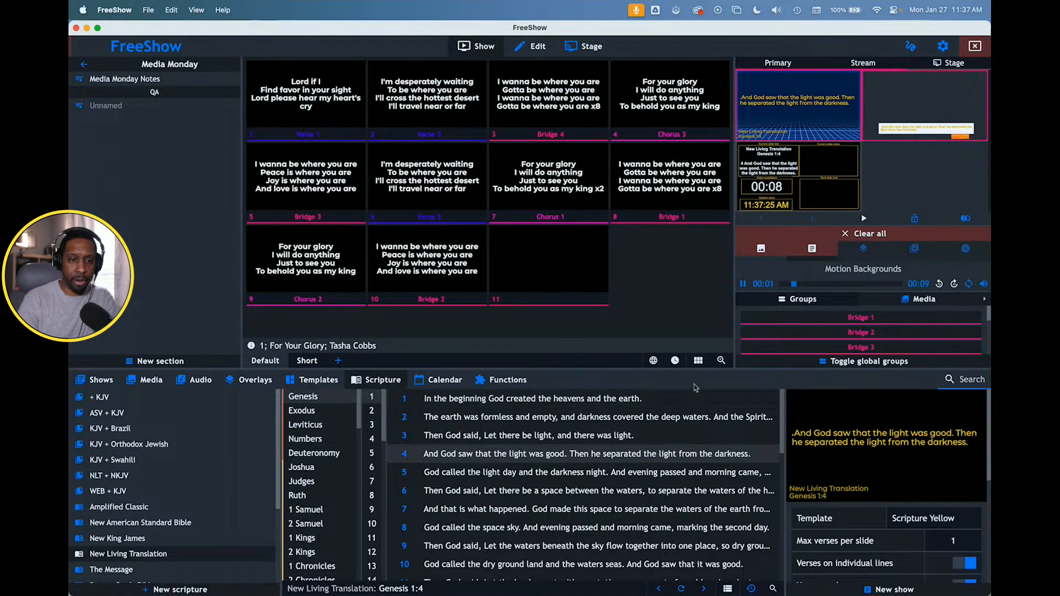
# - Send Genesis 1:7 to the outputs and check it on the enlarged Primary output
pyautogui.doubleClick(514, 509)
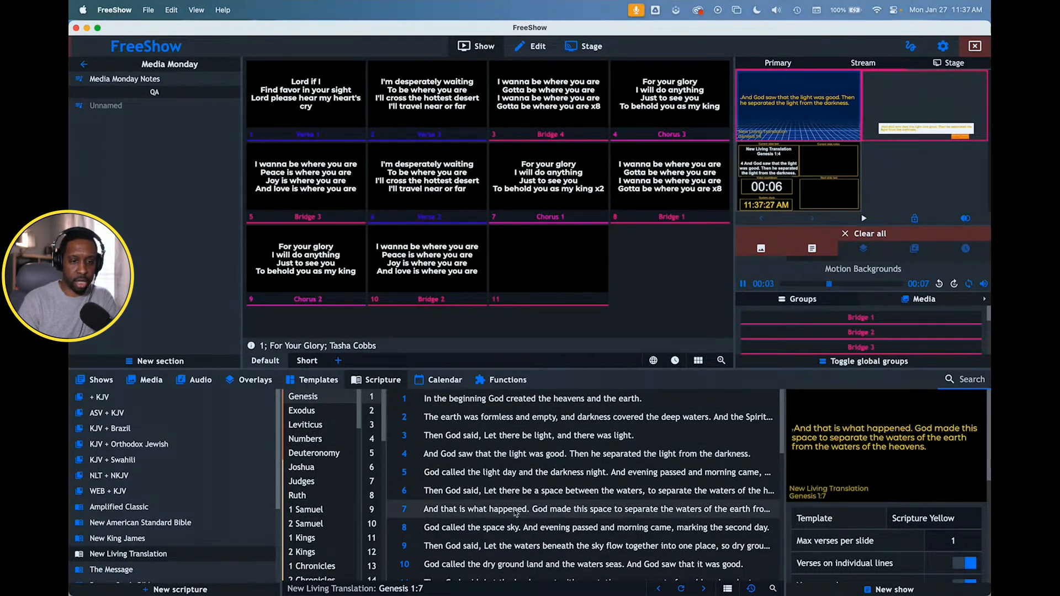
pyautogui.doubleClick(791, 115)
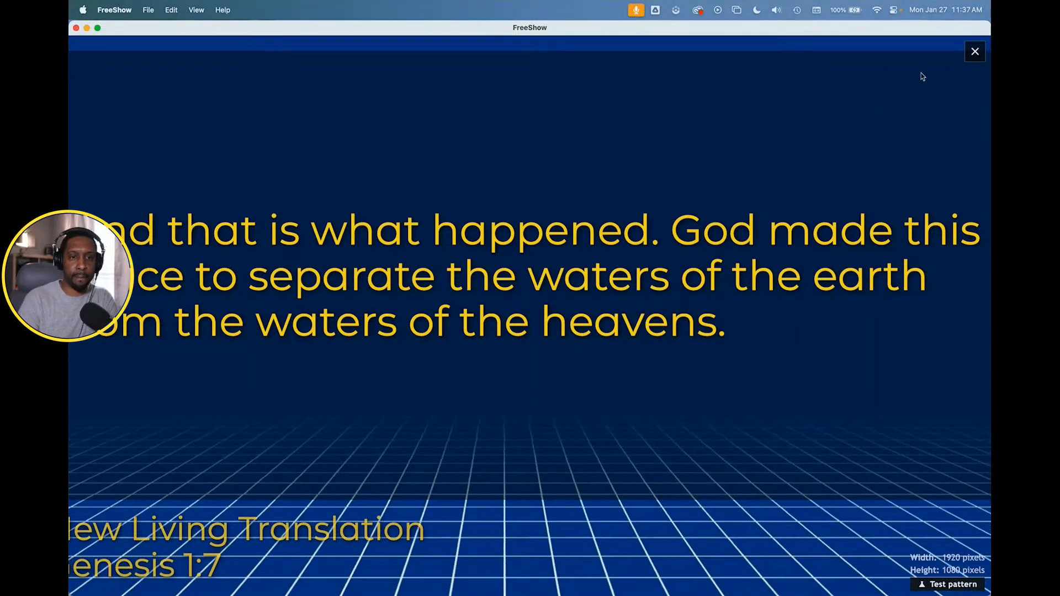
pyautogui.click(973, 51)
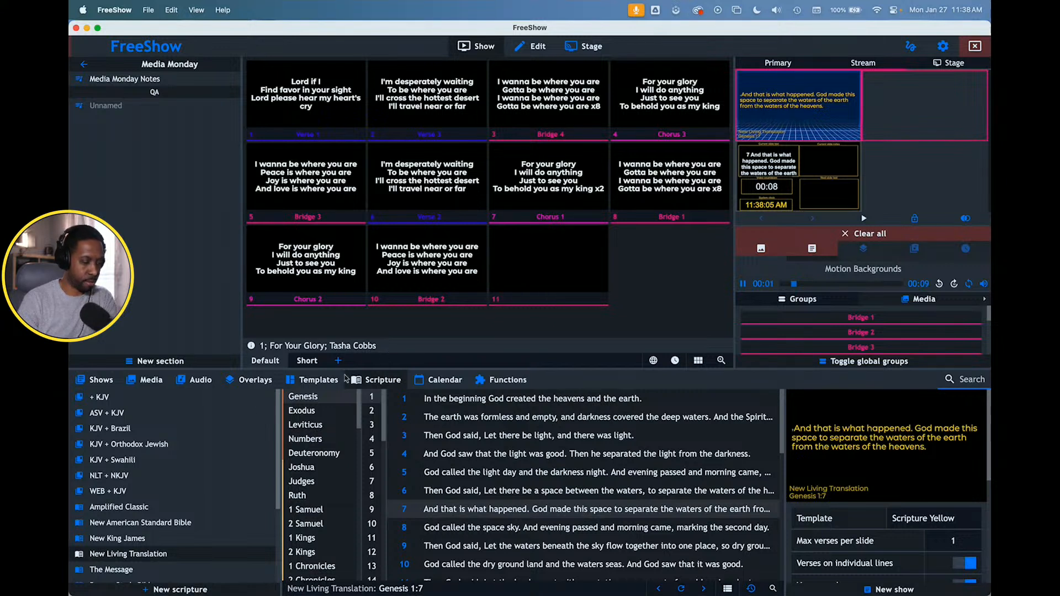
# - Open the Cameras for Ministry project and send slide 3 of the Ministry Cameras Slide Show to the outputs
pyautogui.click(84, 64)
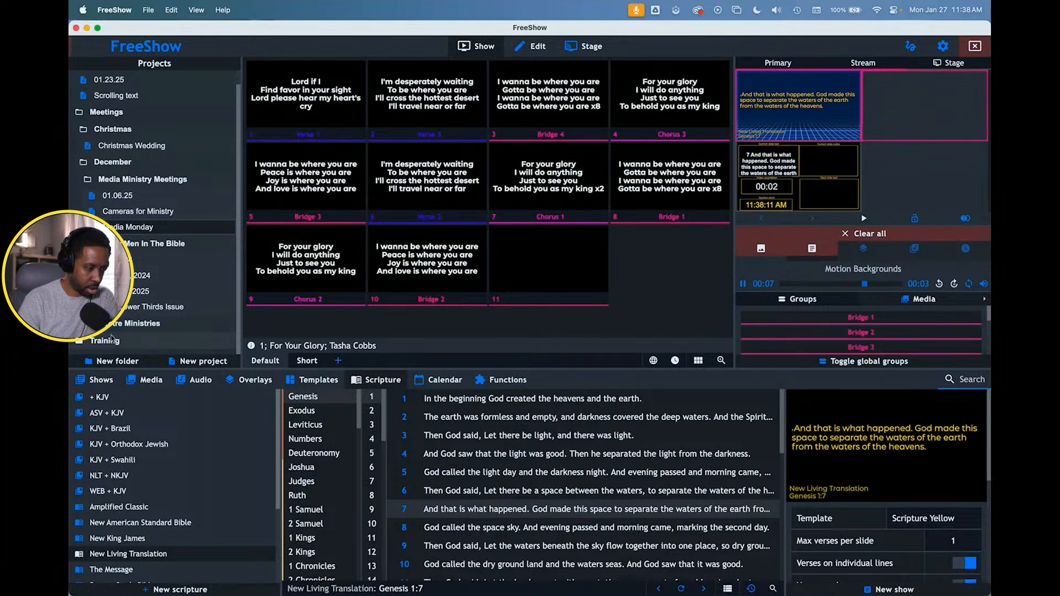
pyautogui.scroll(-3, 116, 337)
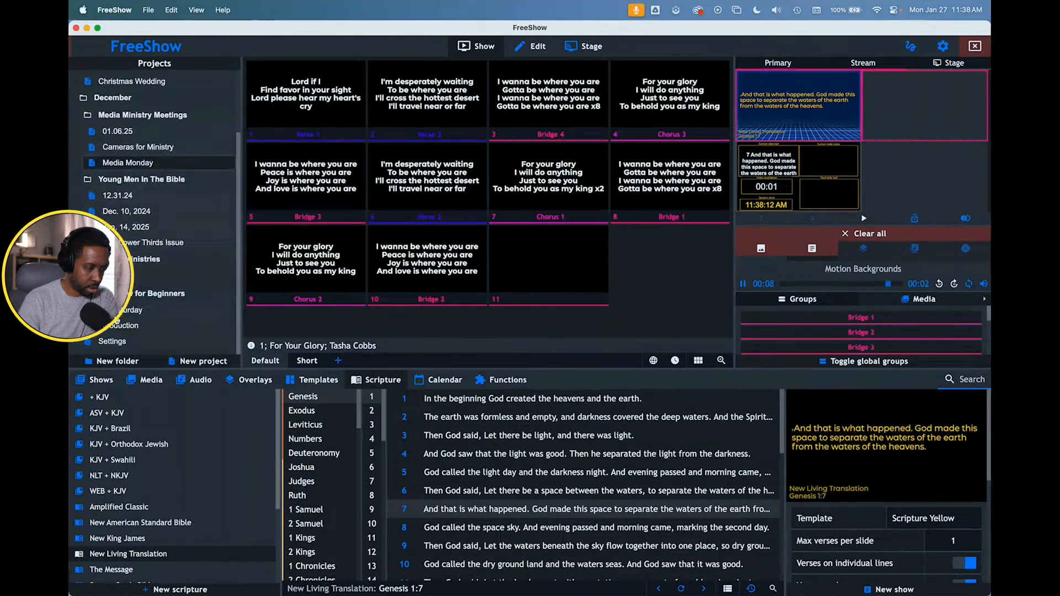
pyautogui.click(127, 330)
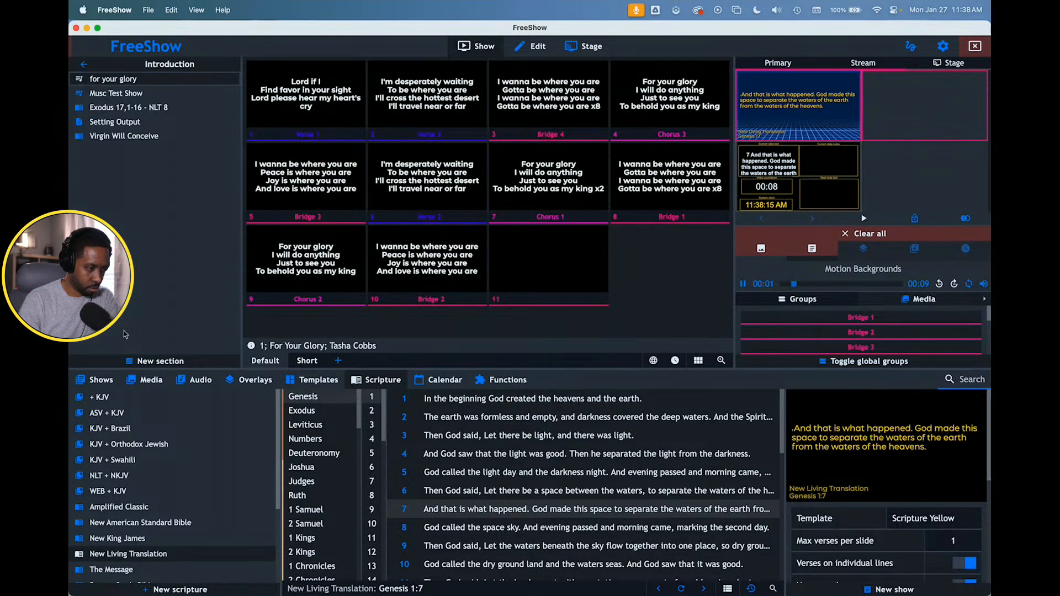
pyautogui.click(84, 64)
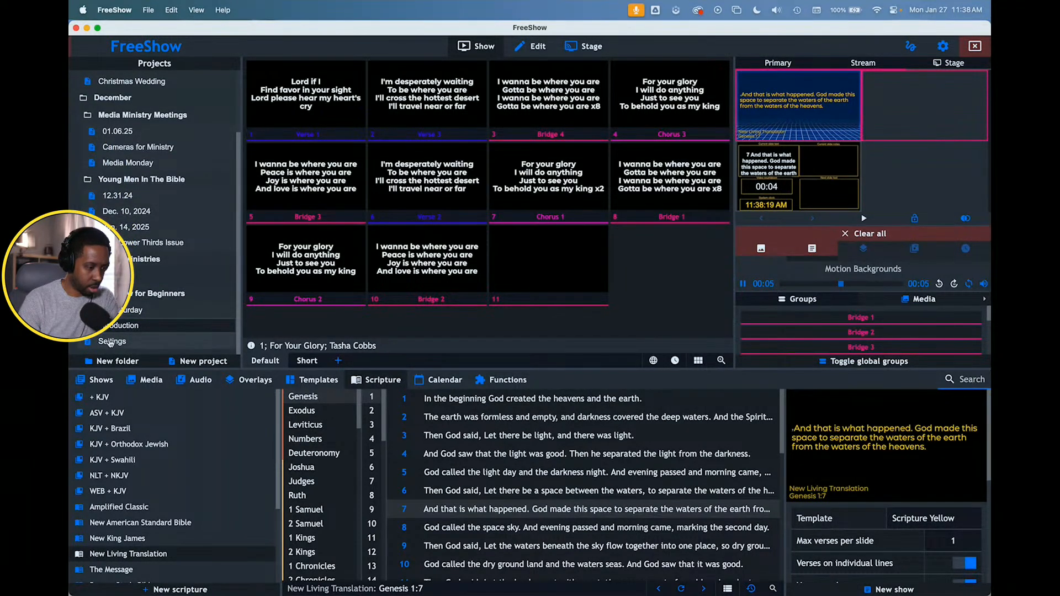
pyautogui.click(111, 343)
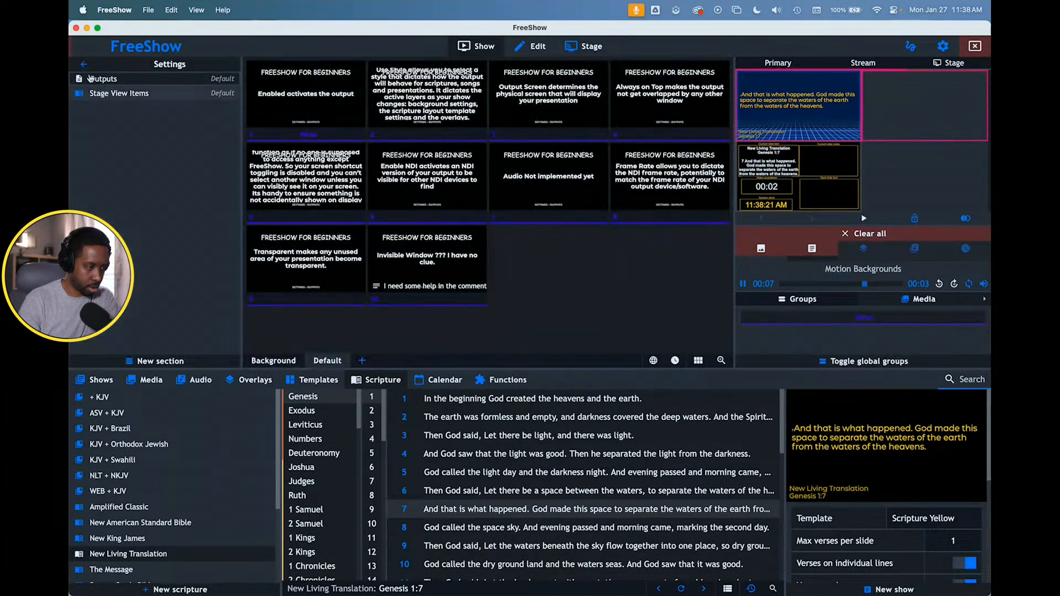
pyautogui.click(85, 67)
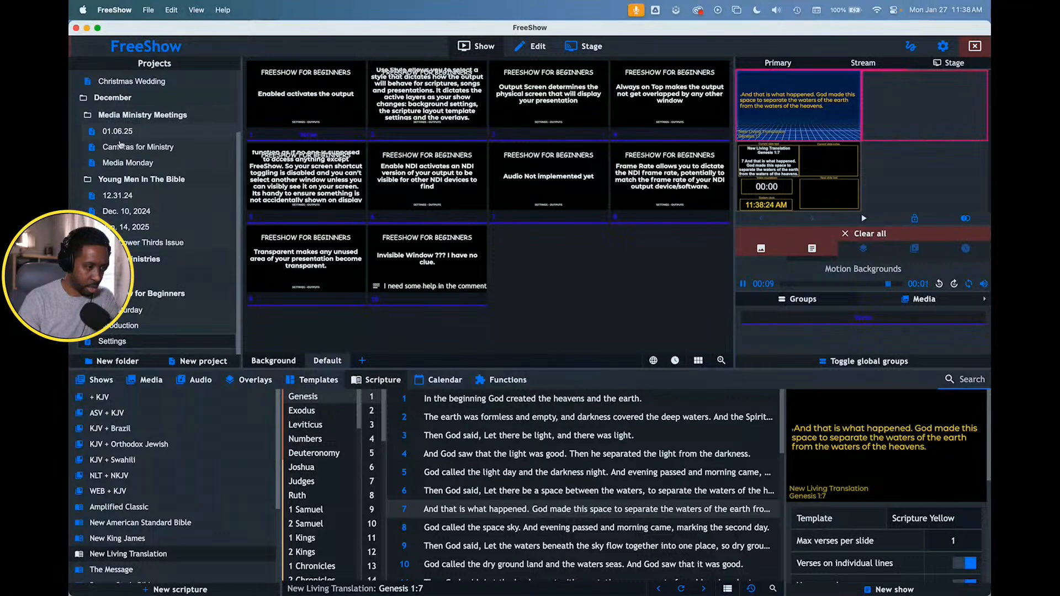
pyautogui.click(126, 149)
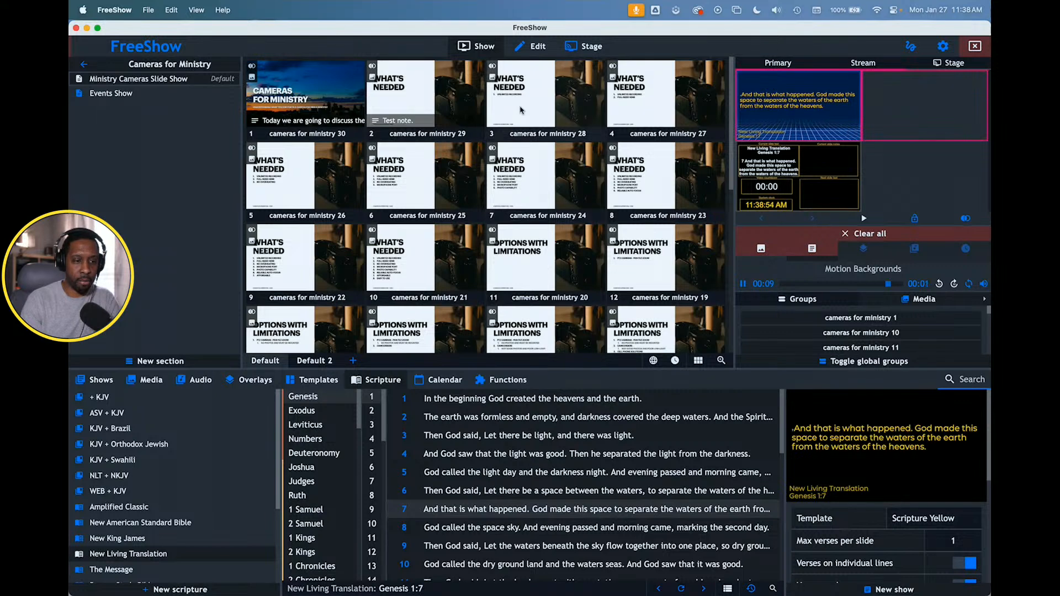
pyautogui.click(543, 103)
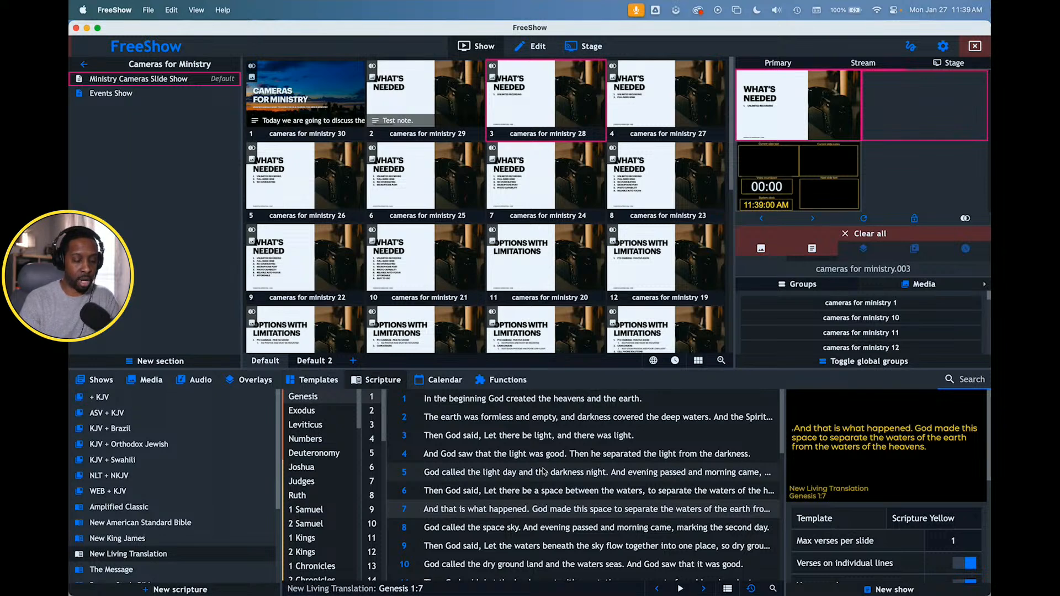
# - Look up Romans 12:1 in the New Living Translation, send it to the outputs and clear the background image behind it
pyautogui.scroll(-4, 543, 470)
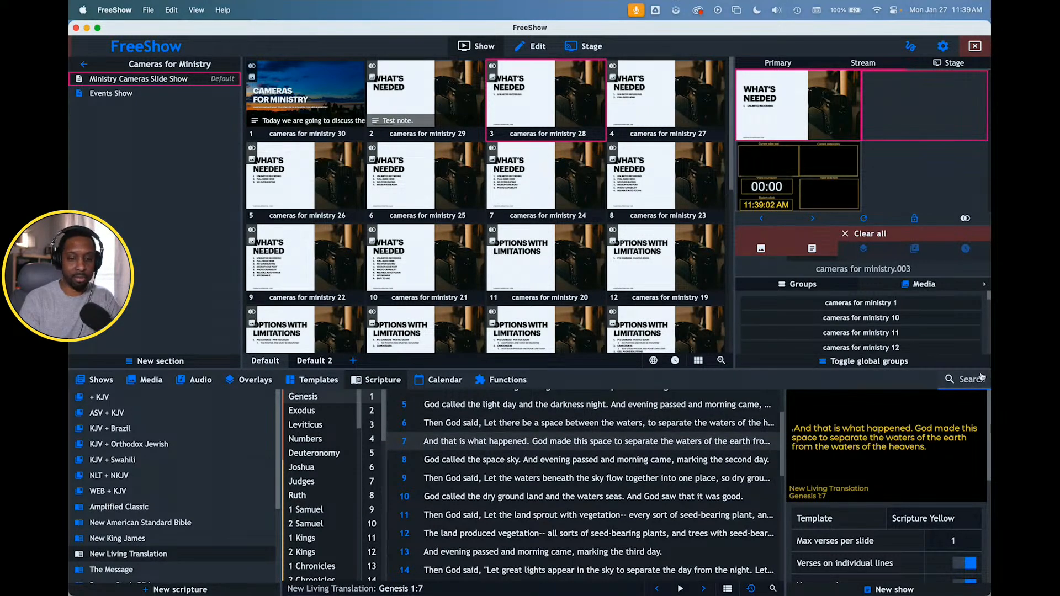
pyautogui.click(965, 381)
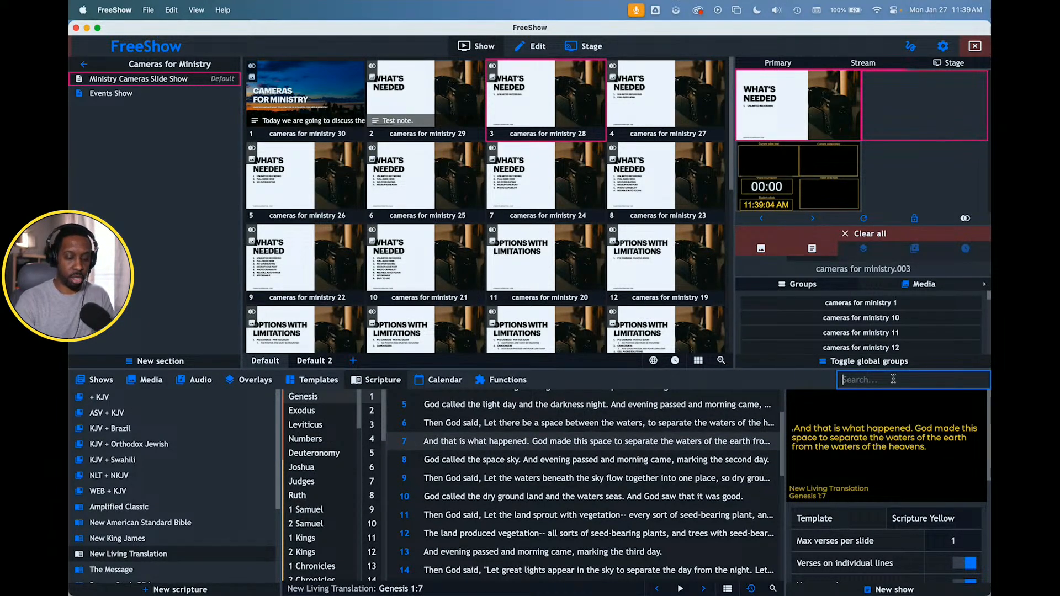
pyautogui.write('Romans ')
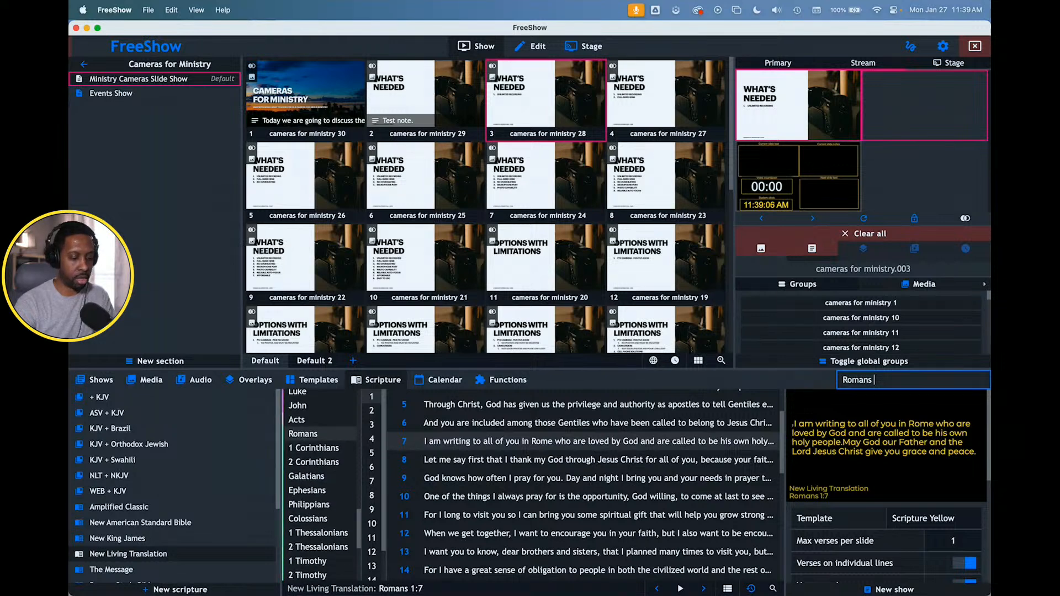
pyautogui.write('12:')
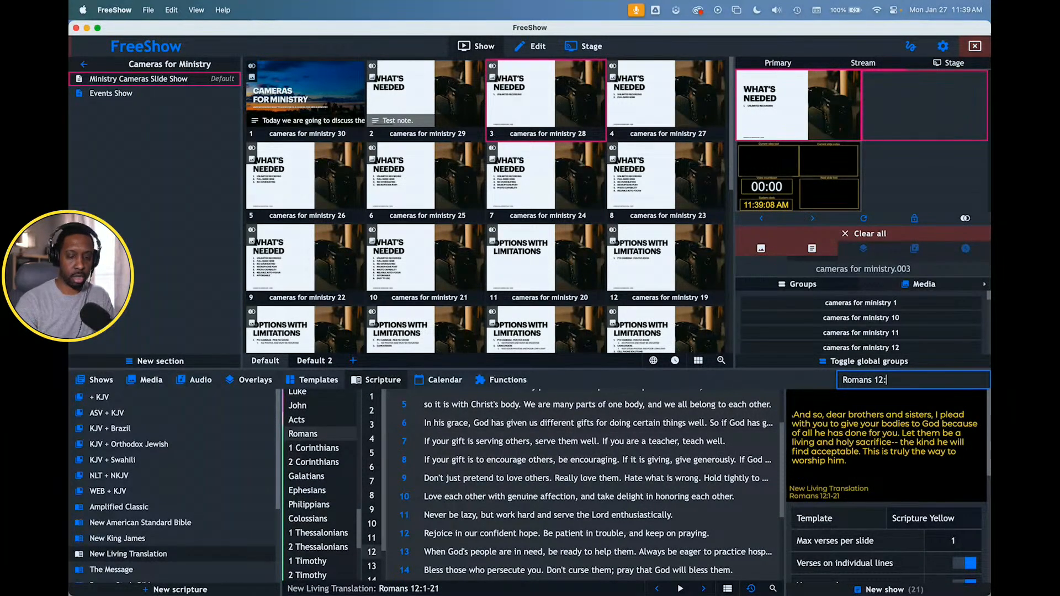
pyautogui.write('1')
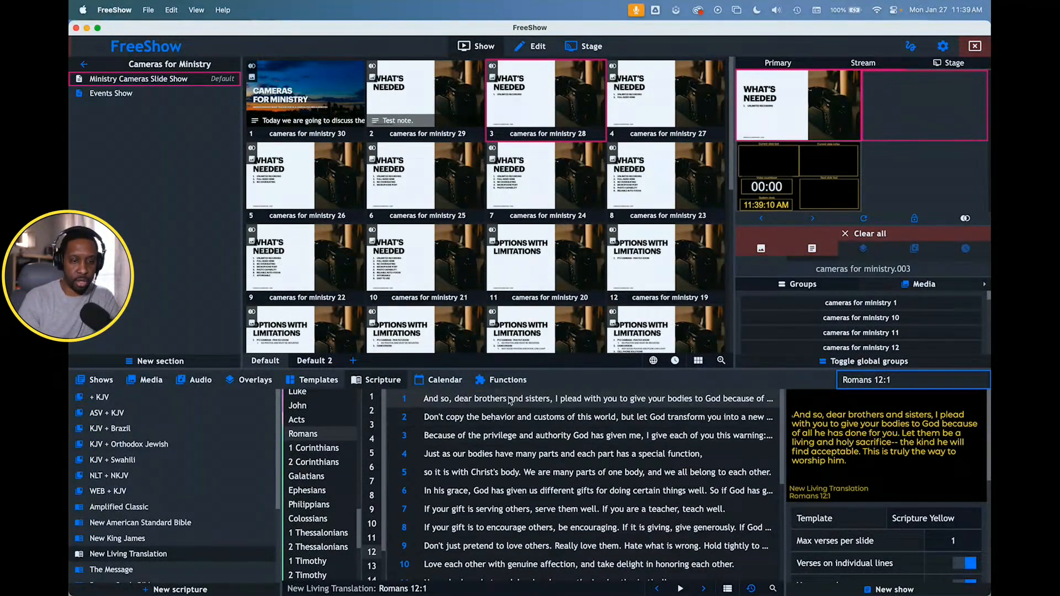
pyautogui.doubleClick(505, 401)
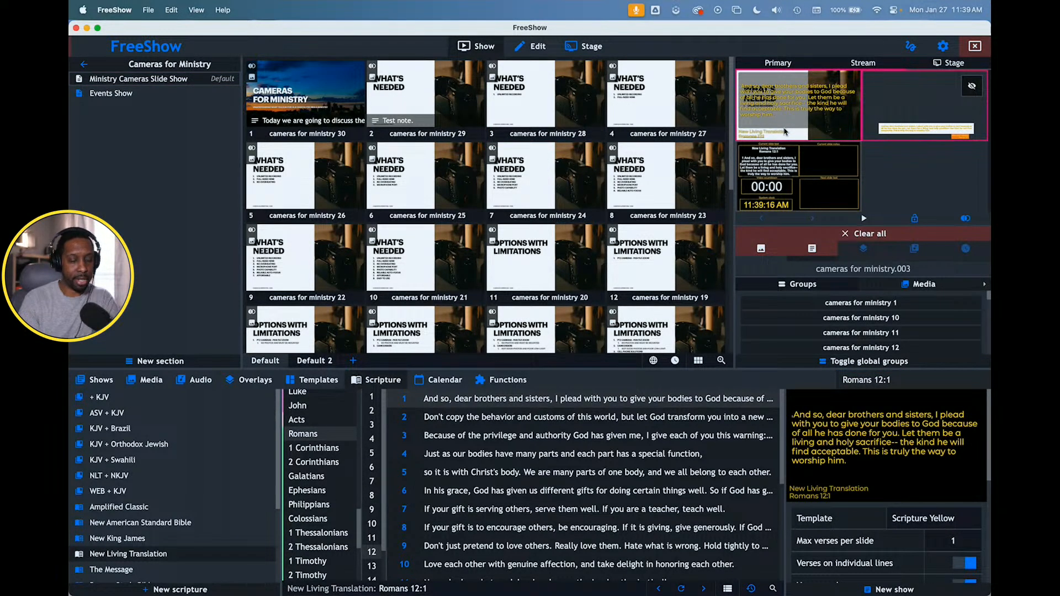
pyautogui.click(765, 250)
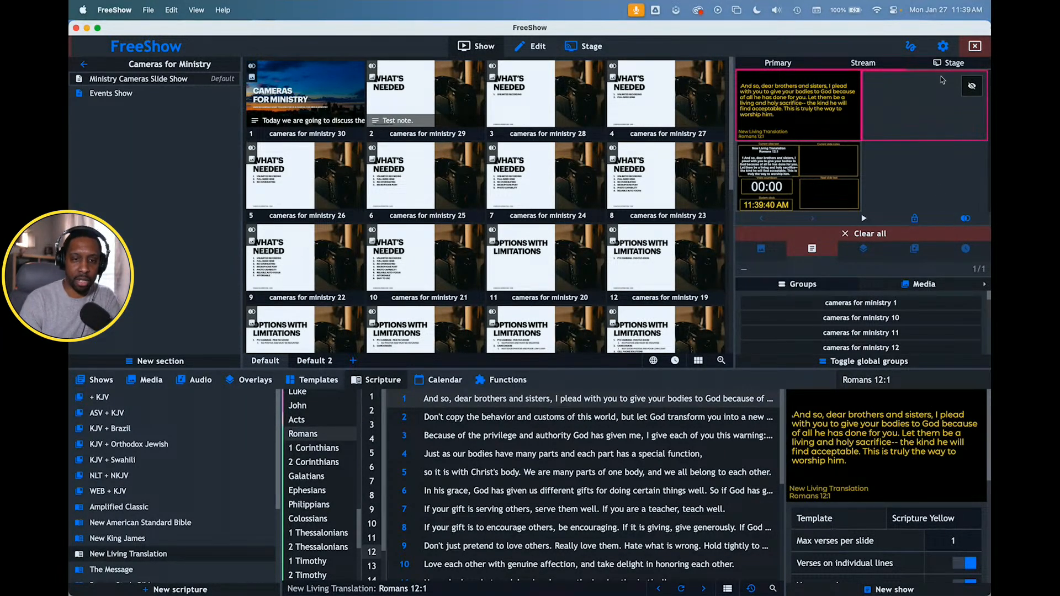
# - Review the output settings and compare the Default and Stream Scripture styles' active layers and template overrides
pyautogui.click(943, 48)
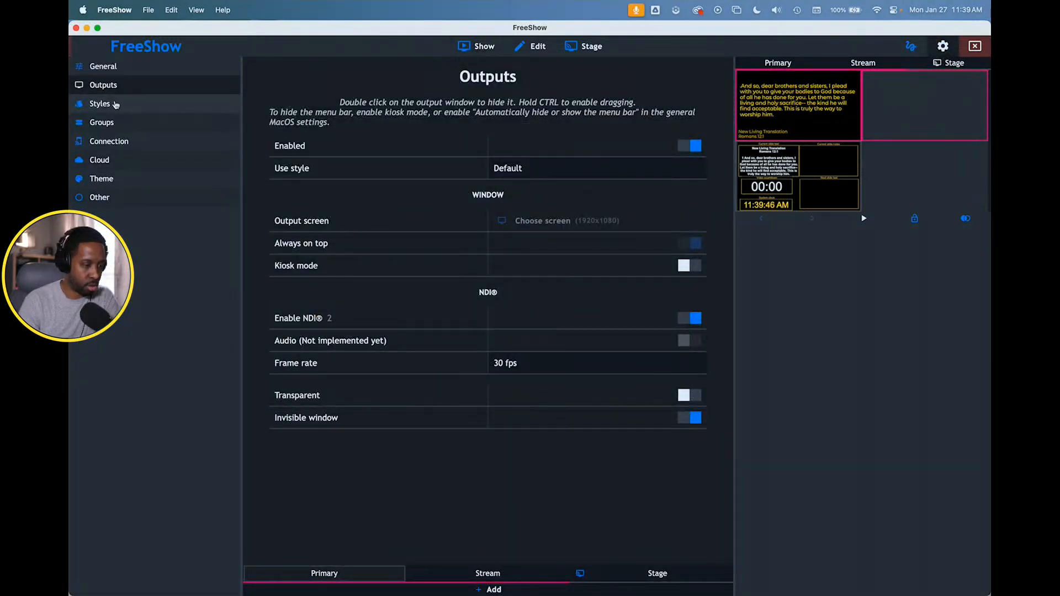
pyautogui.click(116, 105)
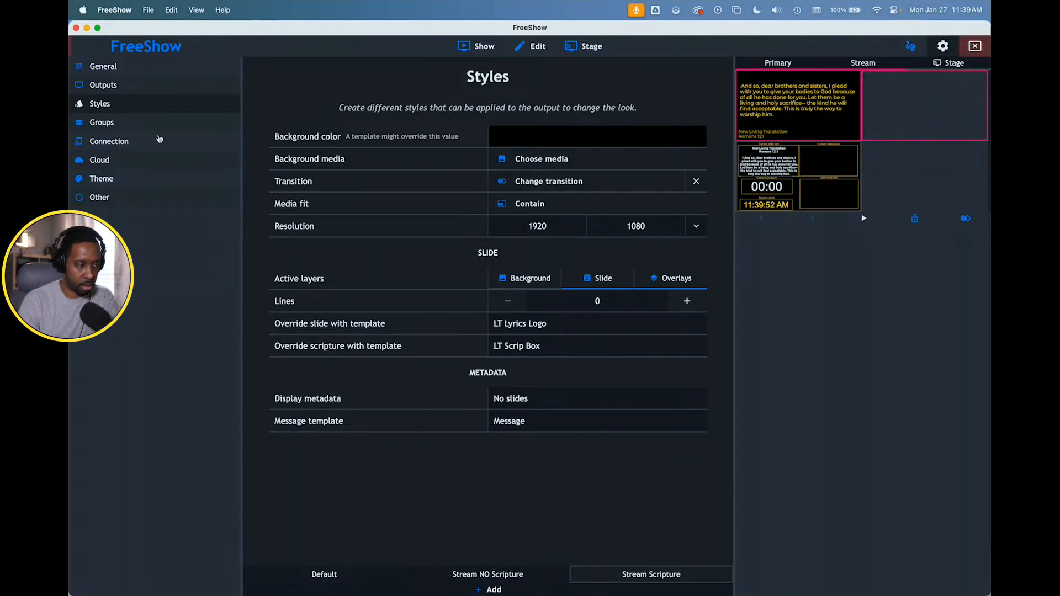
pyautogui.click(133, 86)
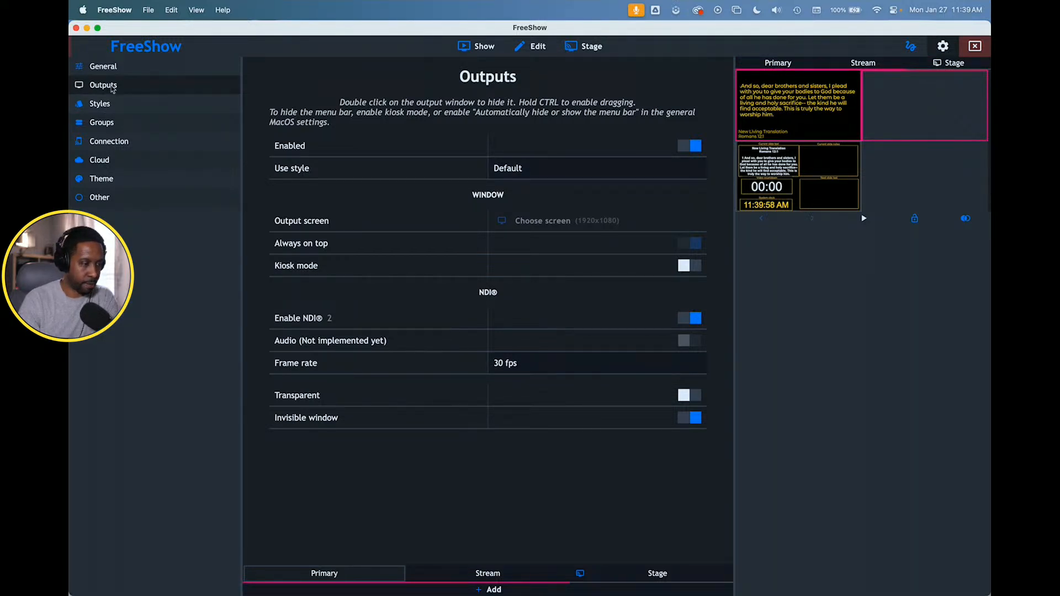
pyautogui.click(110, 107)
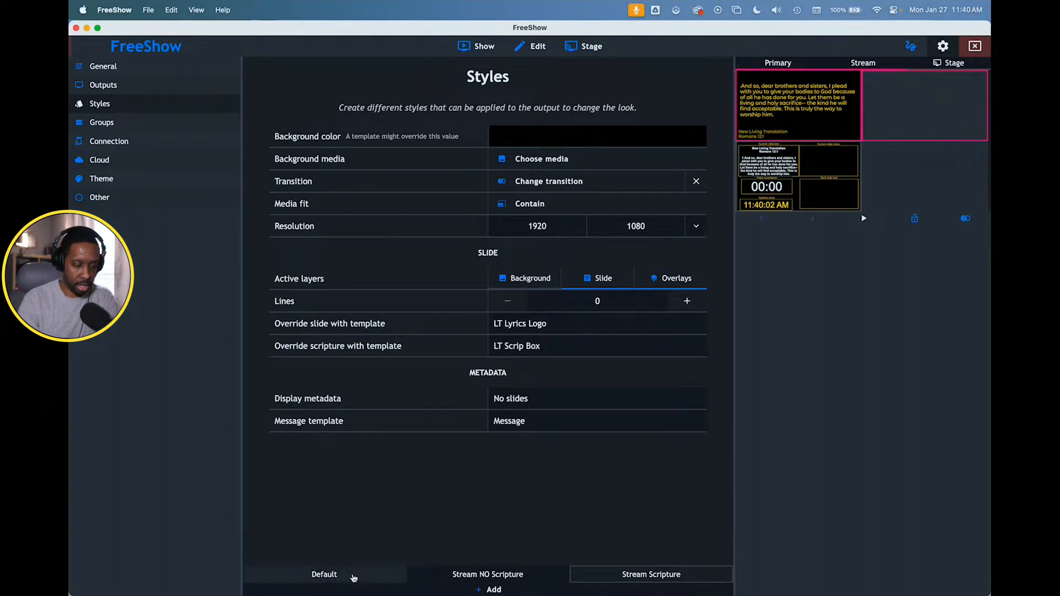
pyautogui.click(354, 574)
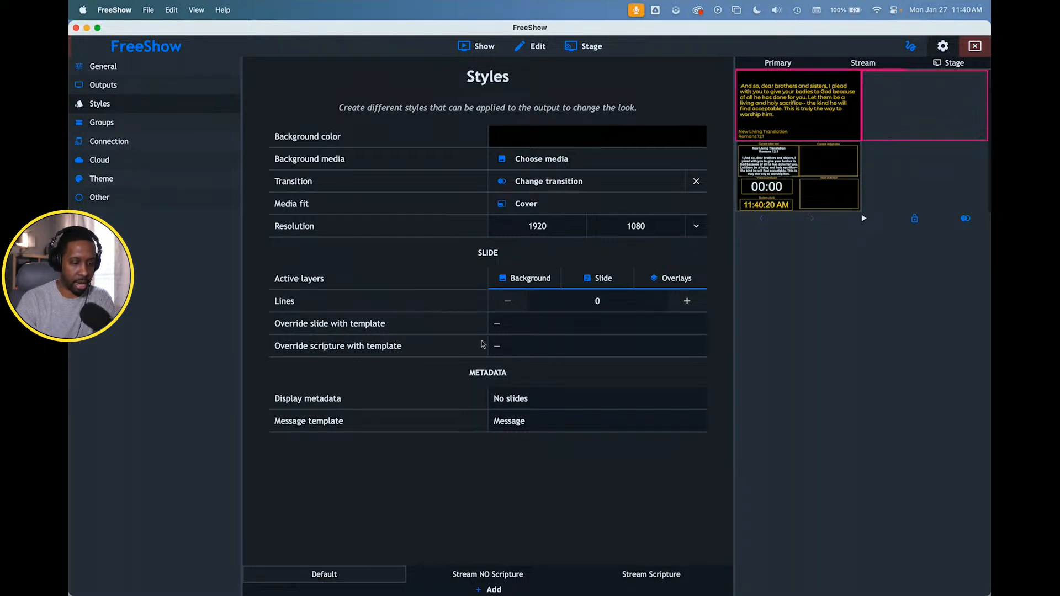
pyautogui.click(636, 574)
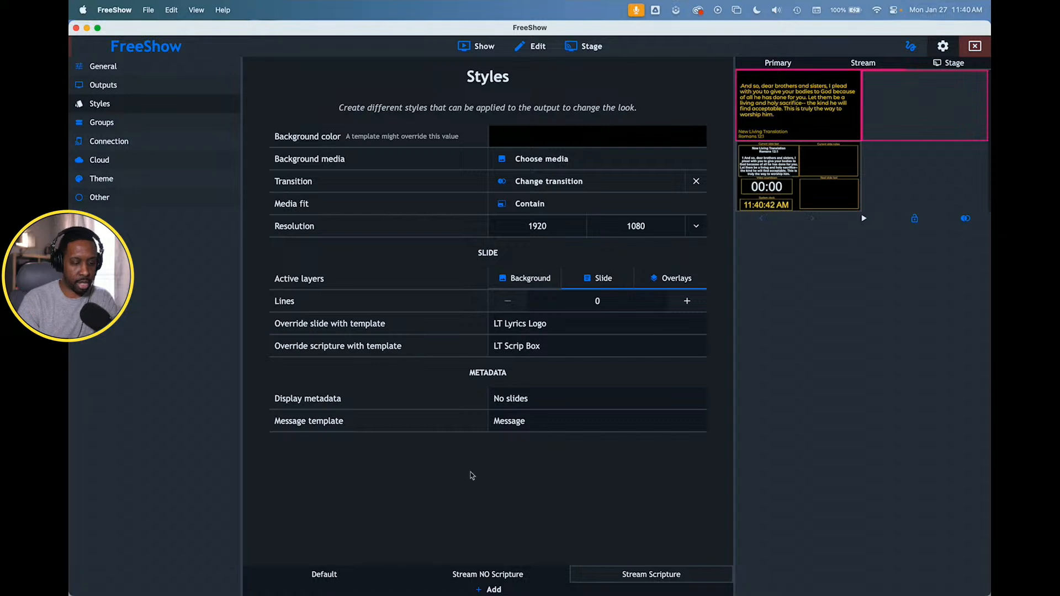
# - Send Romans 12:3 to the outputs and check the lower-third scripture on the enlarged Stream output
pyautogui.click(468, 45)
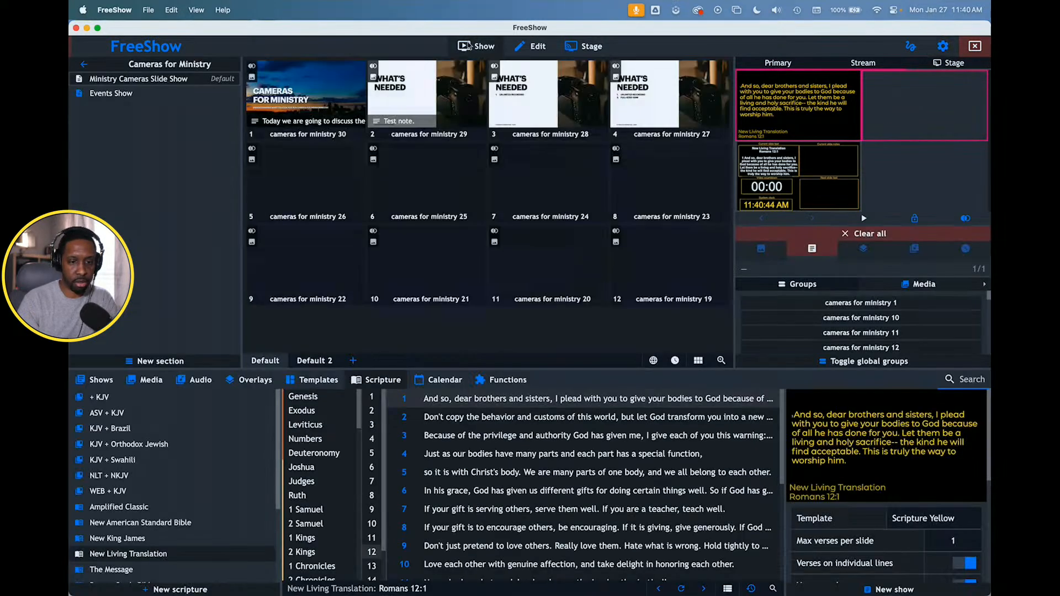
pyautogui.click(599, 441)
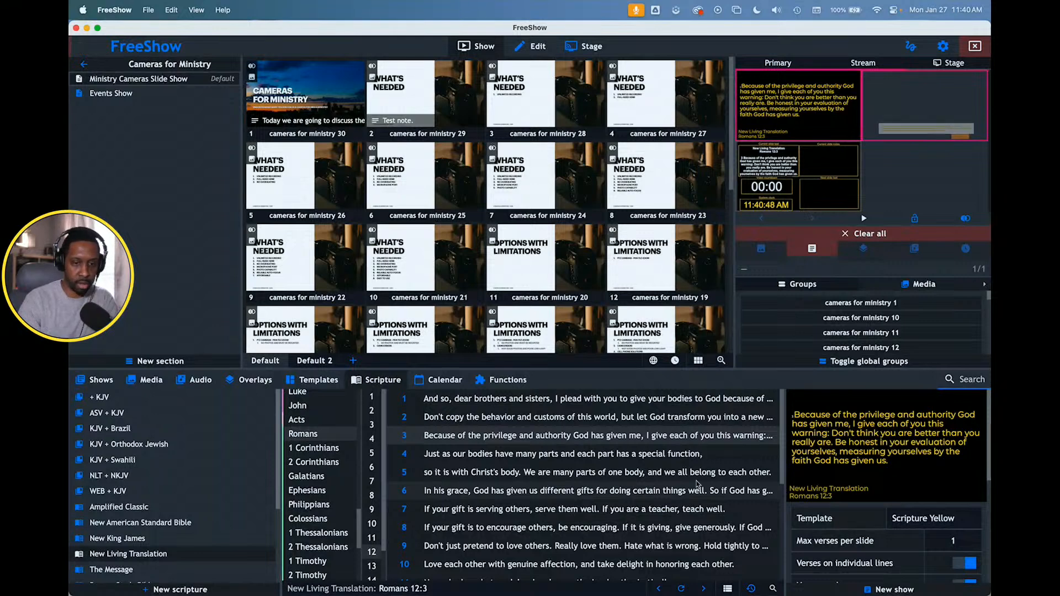
pyautogui.click(915, 123)
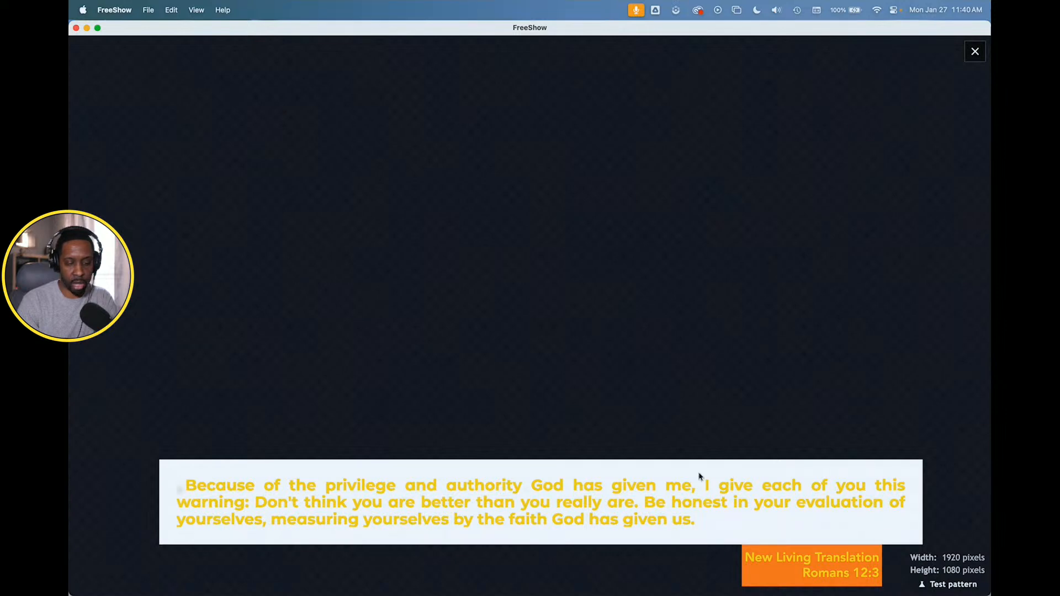
pyautogui.press('Escape')
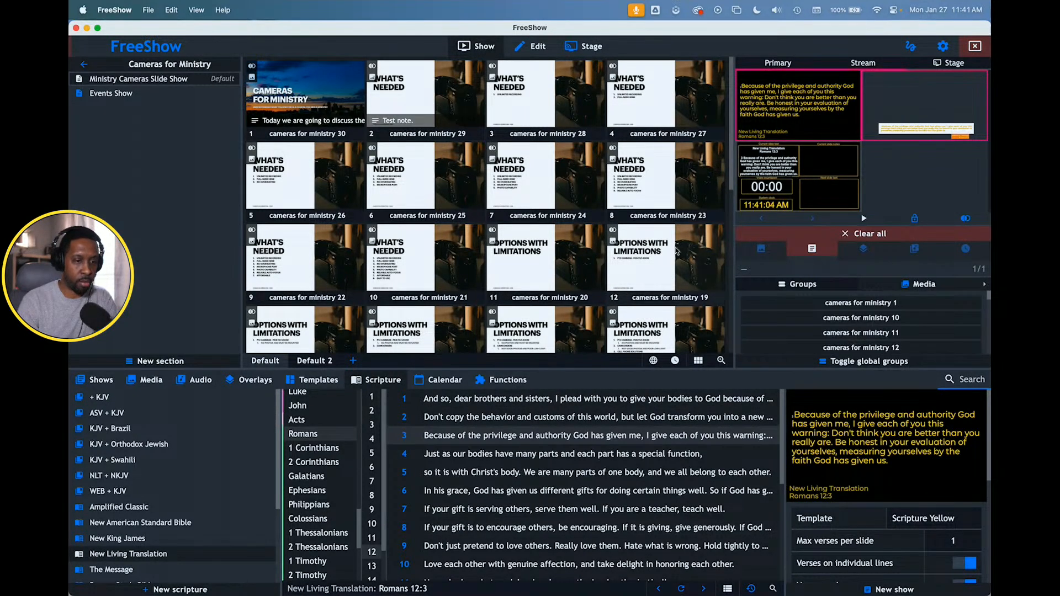
# - Recheck the Stream Scripture style's active layers in the settings and return to the Cameras for Ministry slides
pyautogui.click(943, 46)
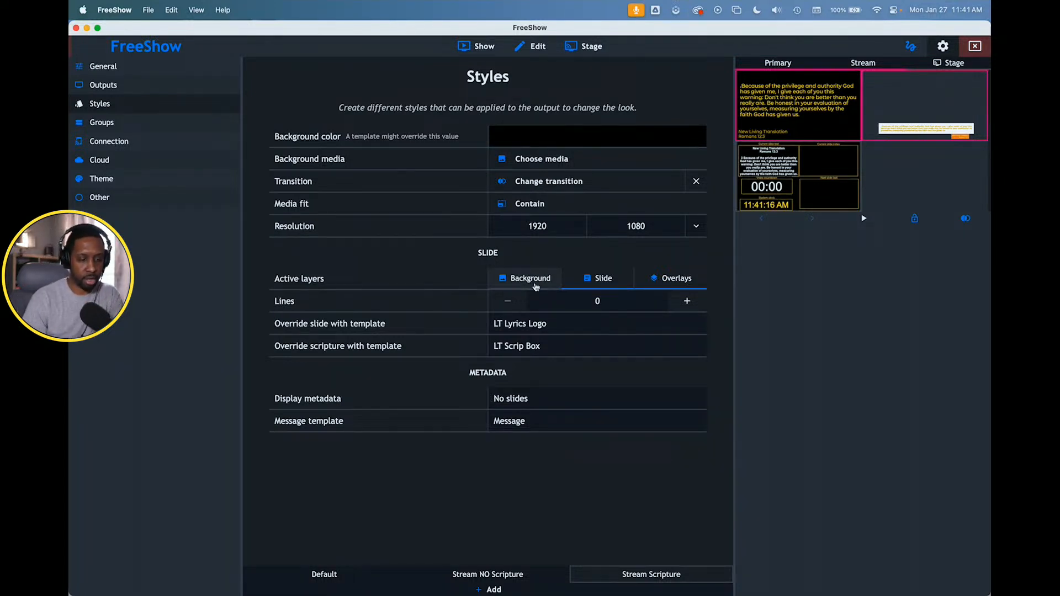
pyautogui.click(479, 47)
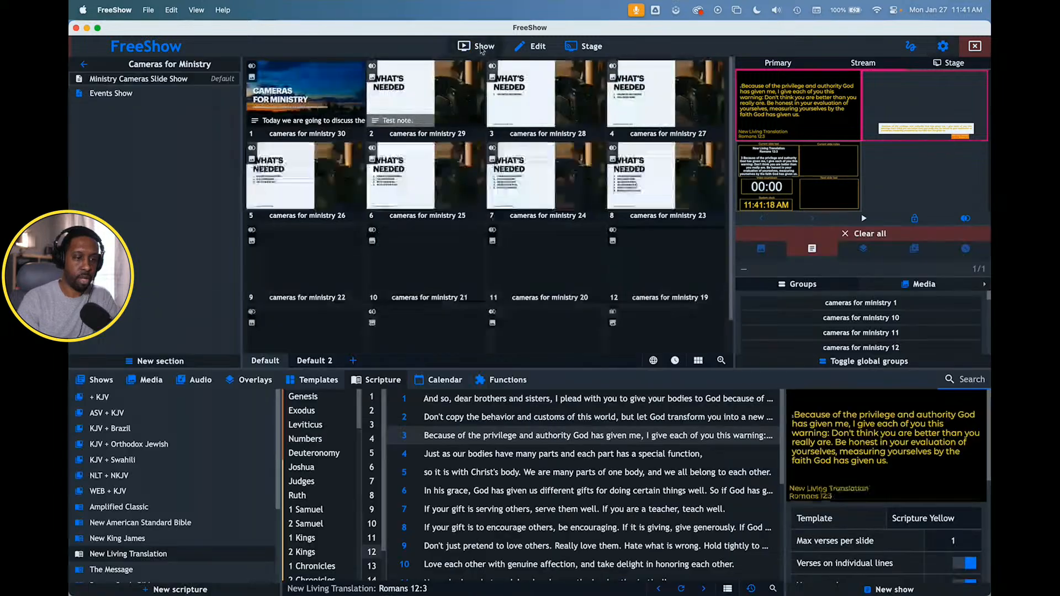
# - Send camera slide 3 to the outputs and review the Default style and the Primary output's assigned style in the settings
pyautogui.click(533, 100)
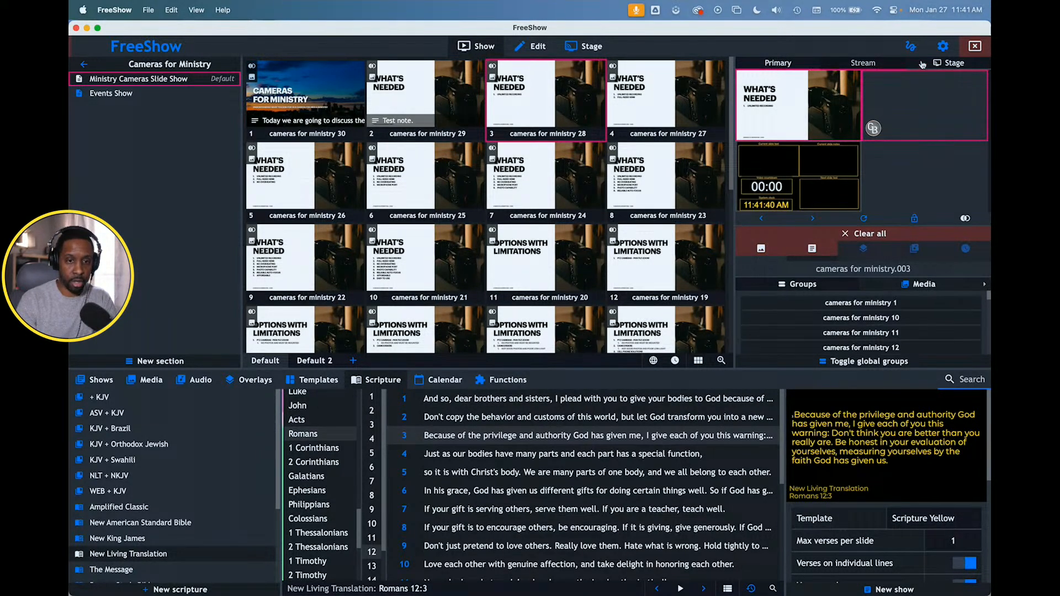
pyautogui.click(943, 45)
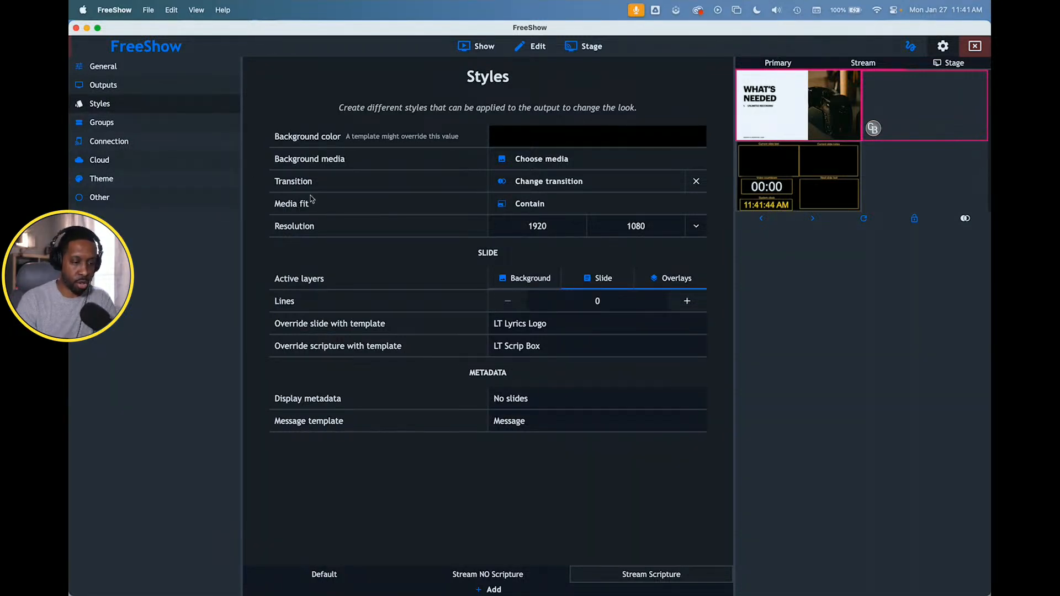
pyautogui.click(354, 576)
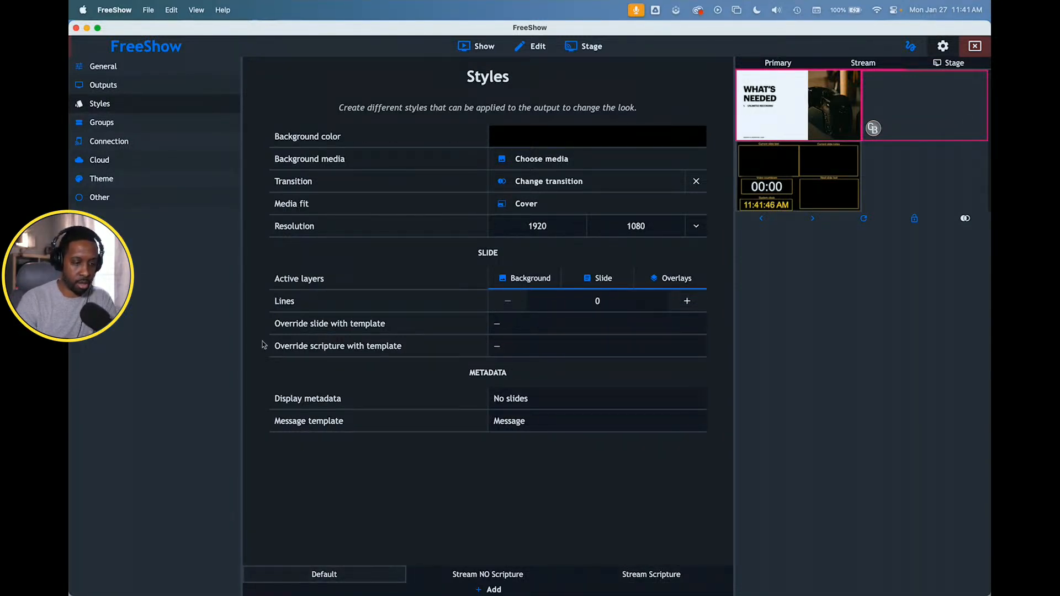
pyautogui.click(138, 89)
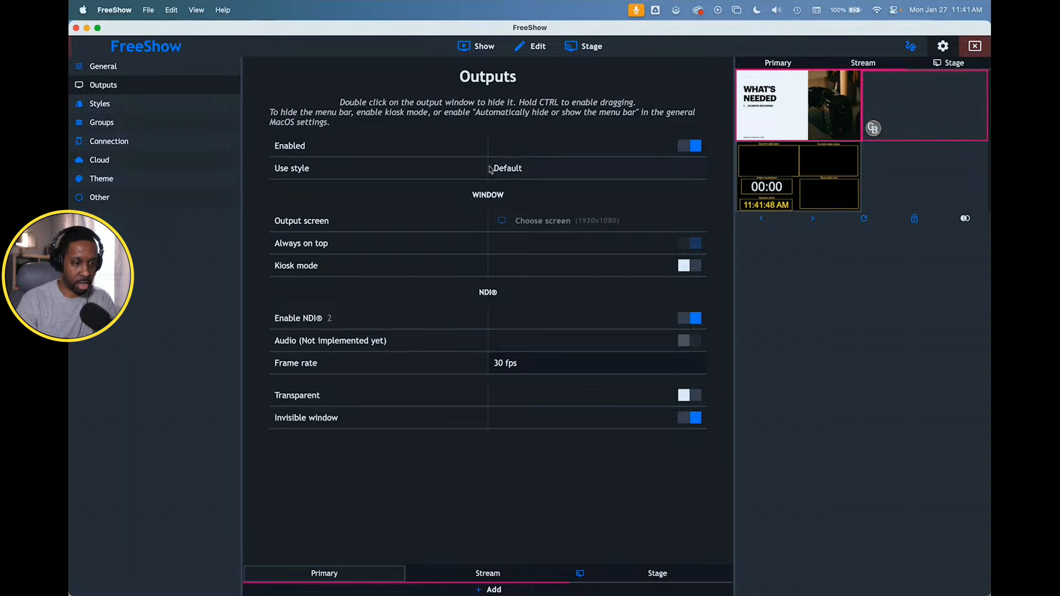
pyautogui.click(104, 104)
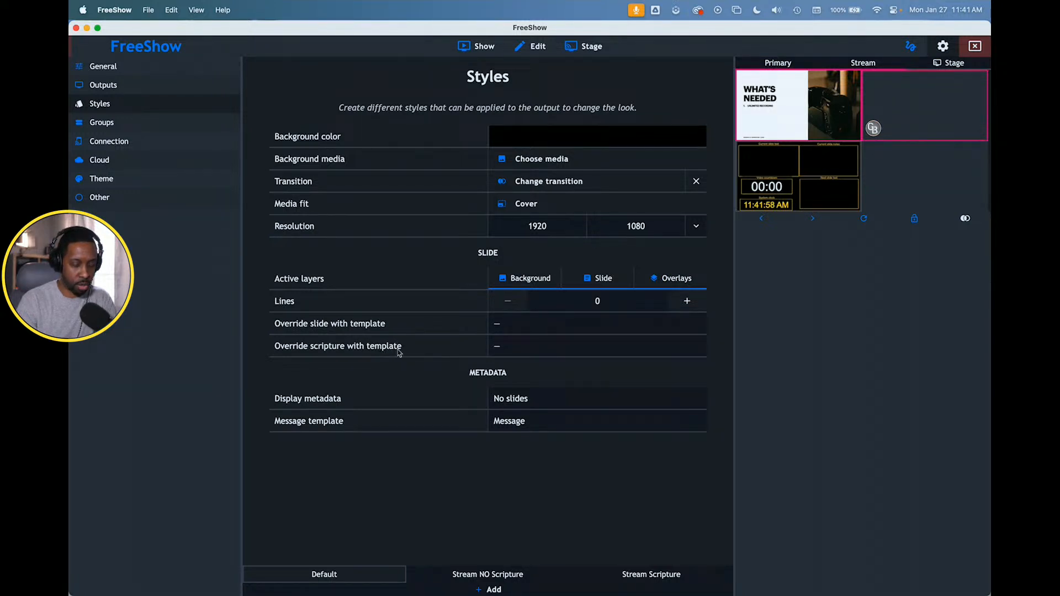
# - Set the Default style's scripture override template to Scripture Yellow
pyautogui.click(497, 348)
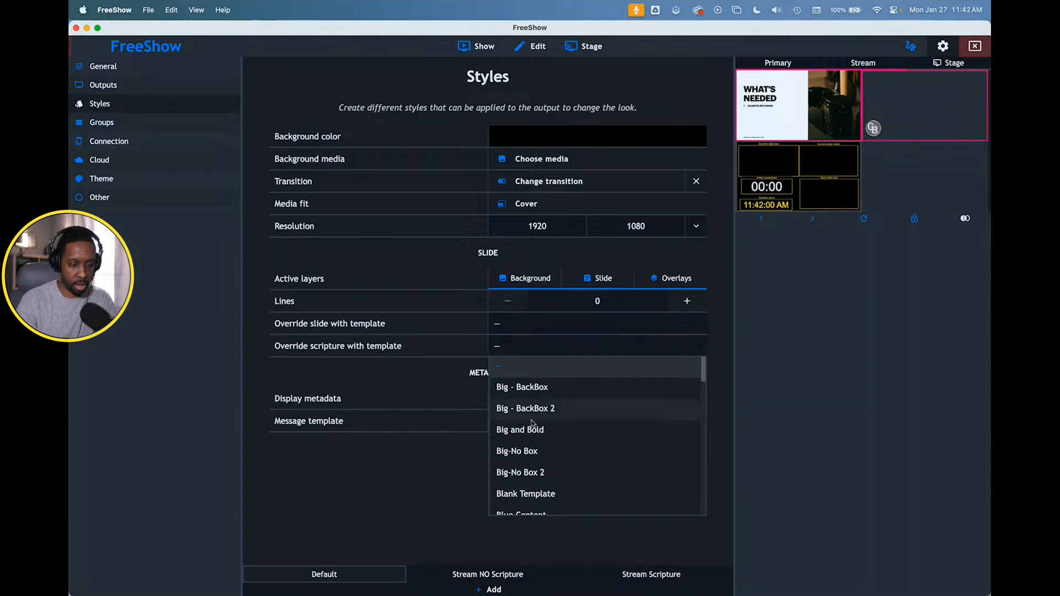
pyautogui.scroll(-10, 533, 419)
pyautogui.scroll(-10, 532, 423)
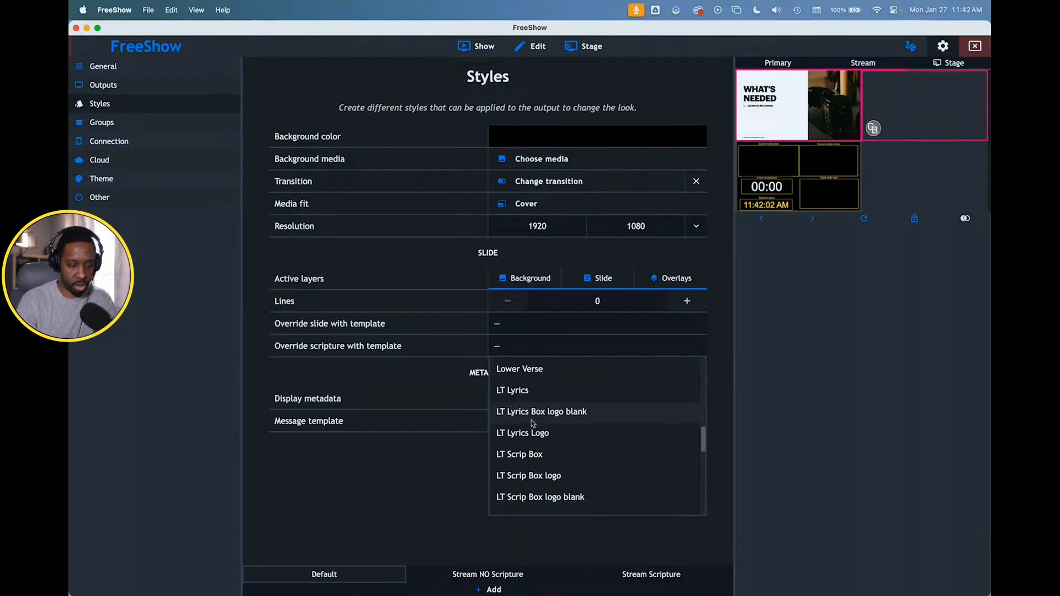
pyautogui.scroll(-2, 532, 423)
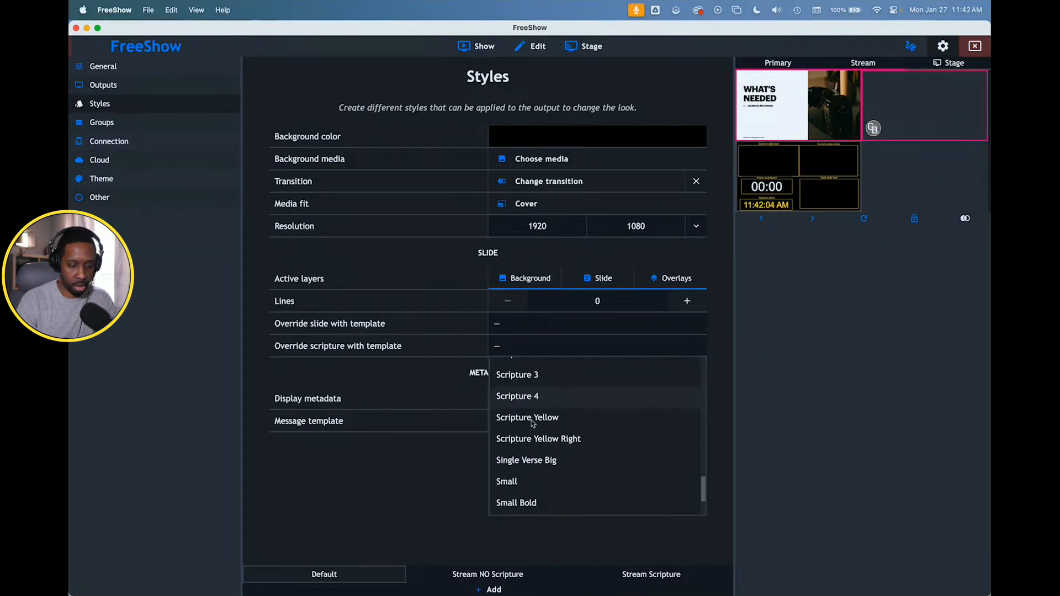
pyautogui.click(533, 415)
# - Turn off the Default style's Background layer and test it by sending camera slides 4, 7 and 6 to the outputs
pyautogui.click(509, 280)
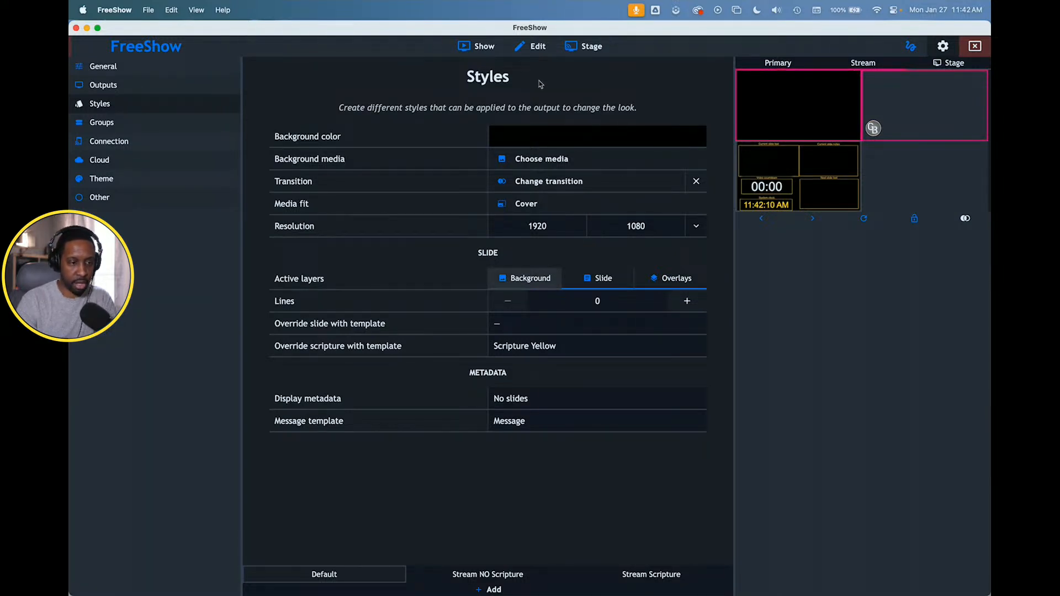
pyautogui.click(484, 46)
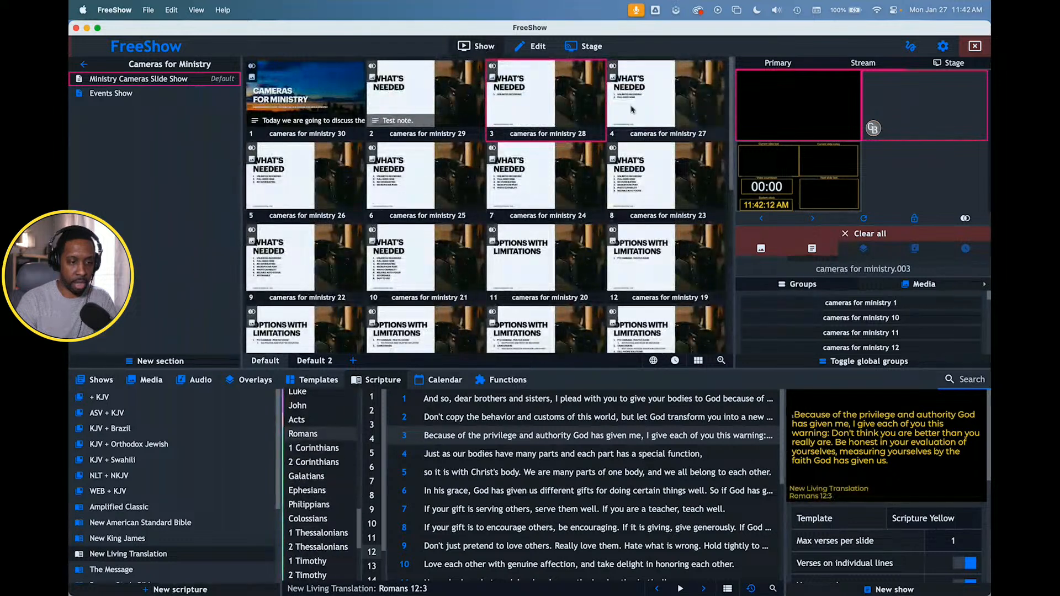
pyautogui.click(632, 109)
pyautogui.click(516, 167)
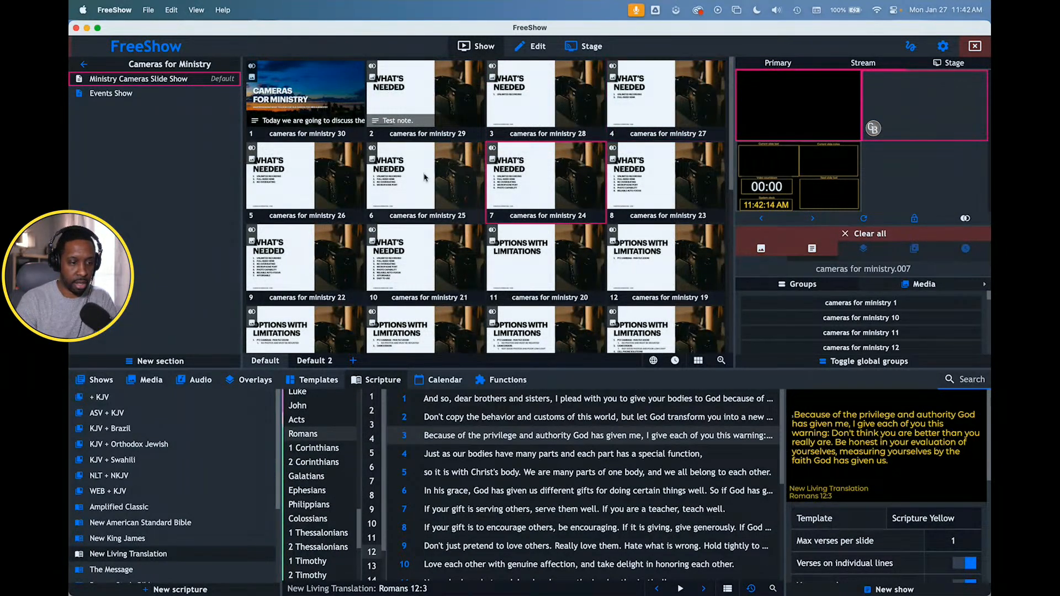
pyautogui.click(426, 178)
# - Send Romans 12:4 to the outputs and turn the Default style's Background layer on
pyautogui.doubleClick(653, 458)
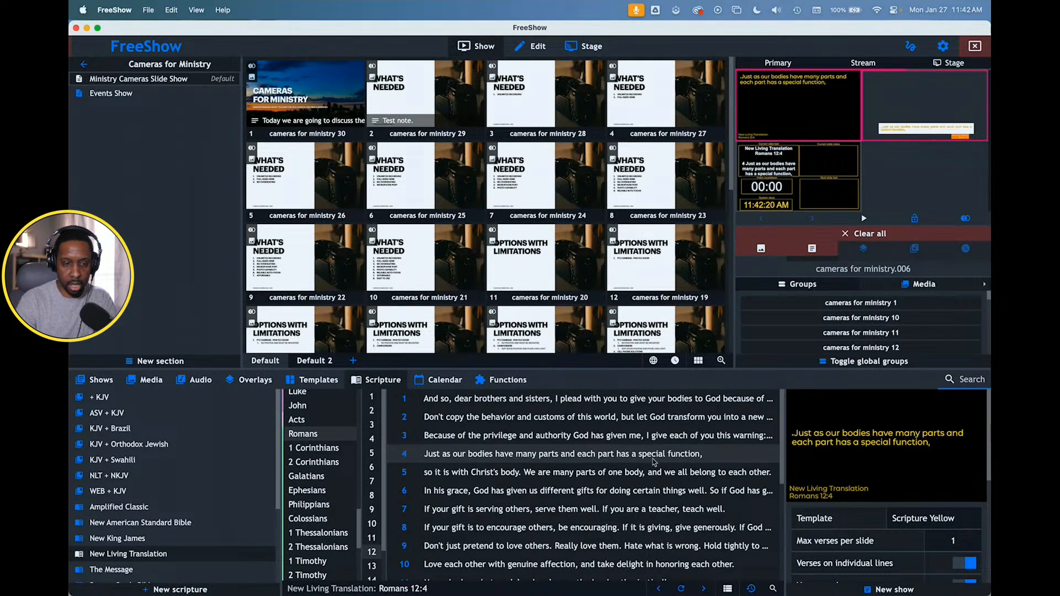
pyautogui.click(944, 48)
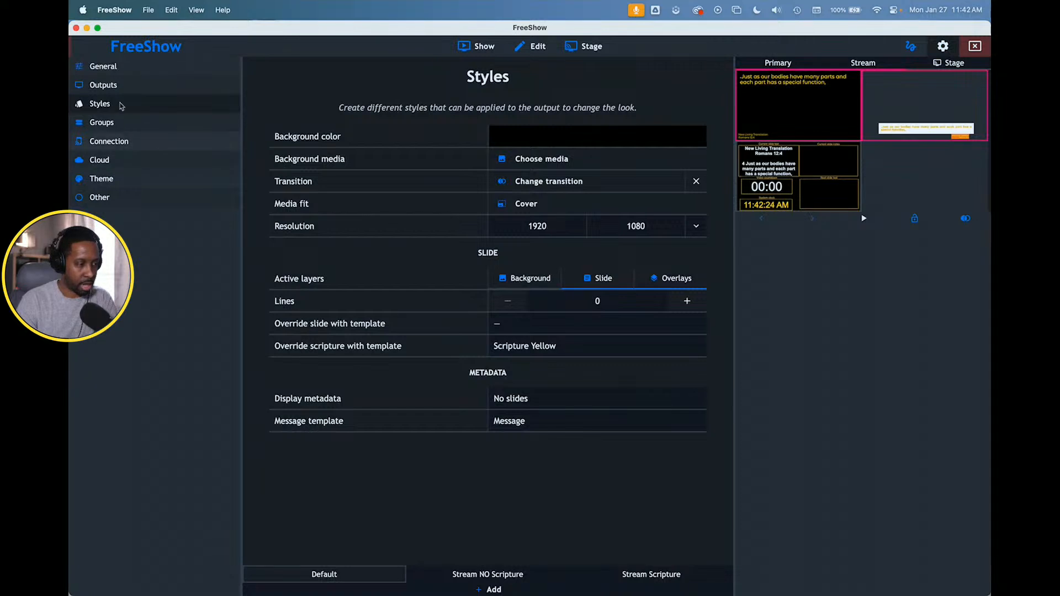
pyautogui.click(535, 282)
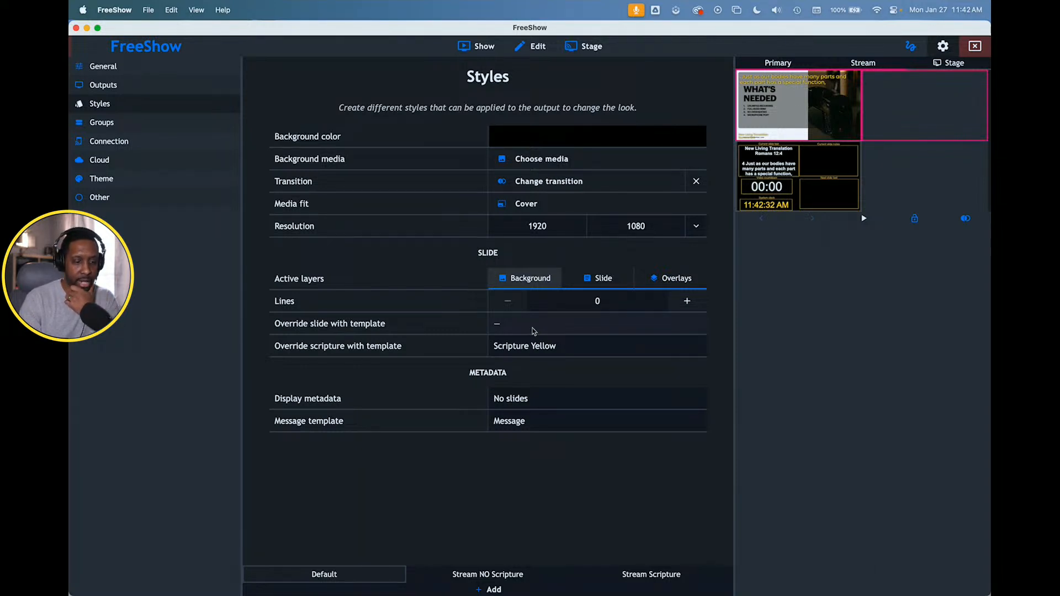
pyautogui.click(511, 346)
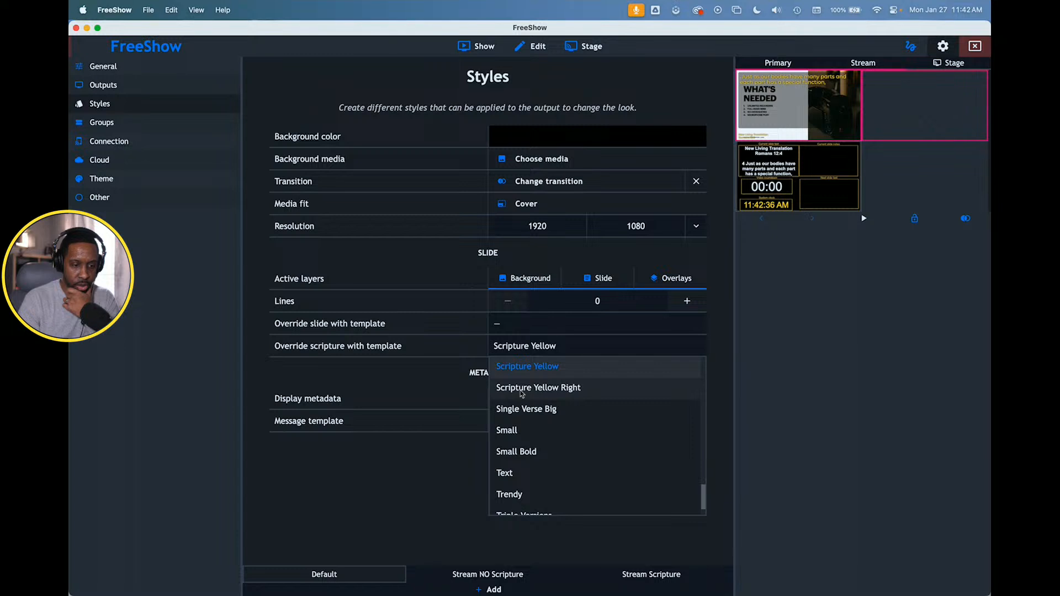
pyautogui.click(458, 361)
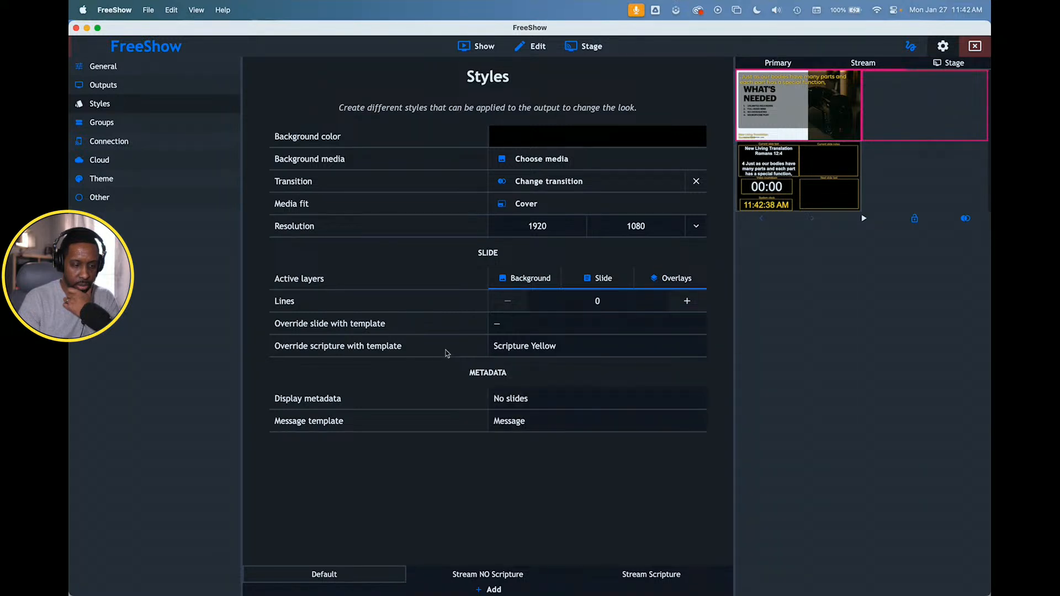
pyautogui.click(539, 346)
pyautogui.scroll(10, 538, 375)
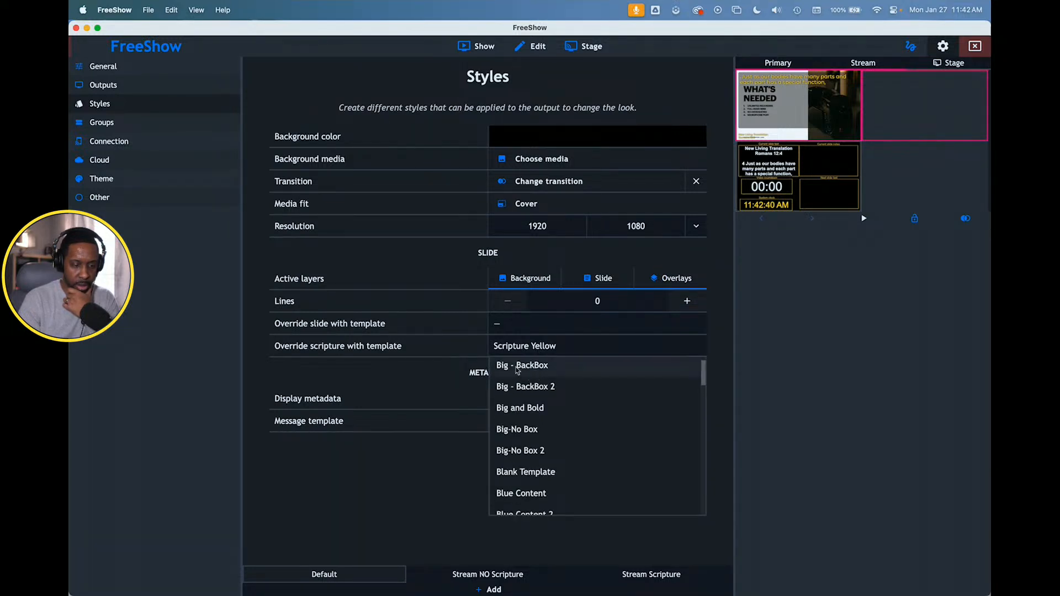
pyautogui.scroll(1, 538, 375)
pyautogui.click(451, 369)
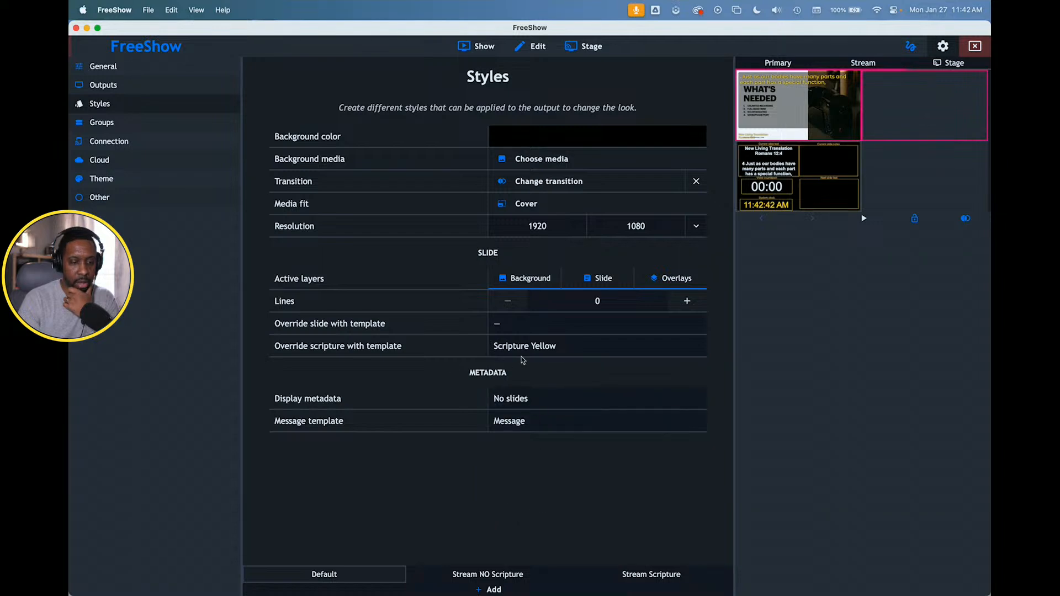
# - Open the Scripture Yellow template from the Scripture category for editing
pyautogui.click(481, 53)
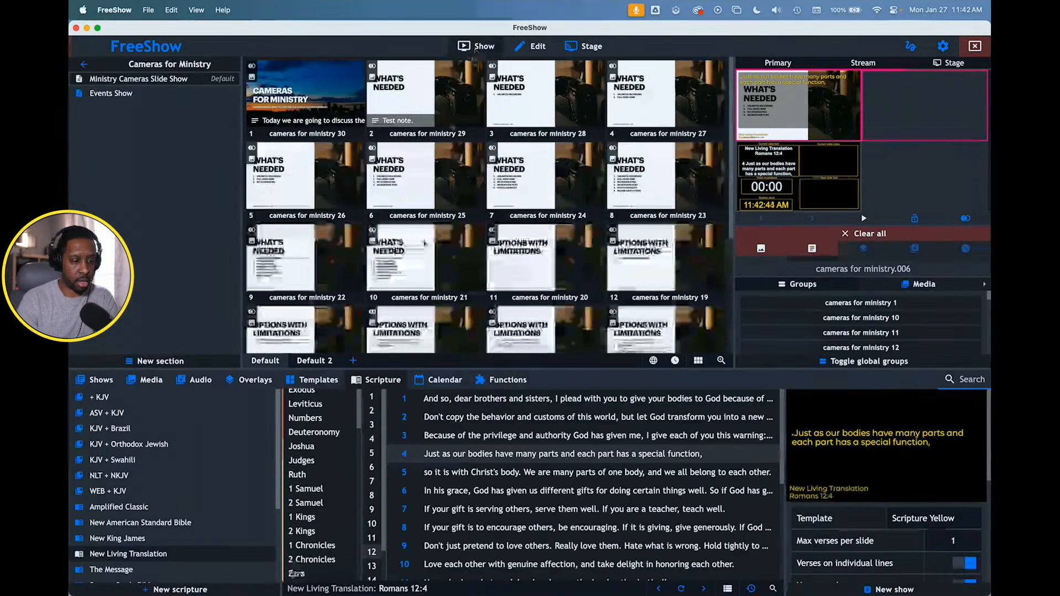
pyautogui.click(302, 379)
pyautogui.scroll(-4, 455, 535)
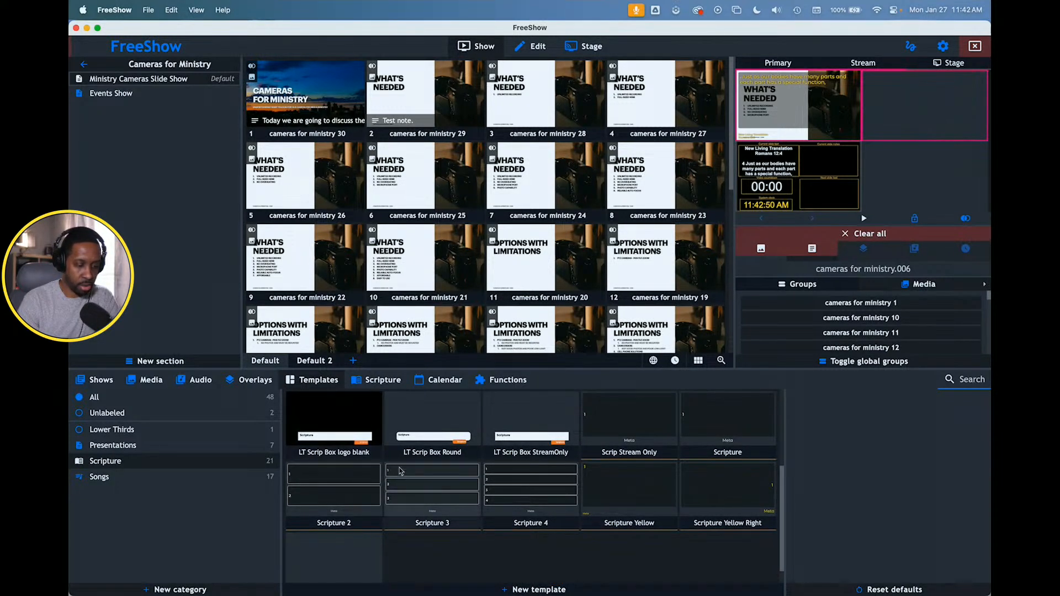
pyautogui.rightClick(628, 503)
pyautogui.click(669, 378)
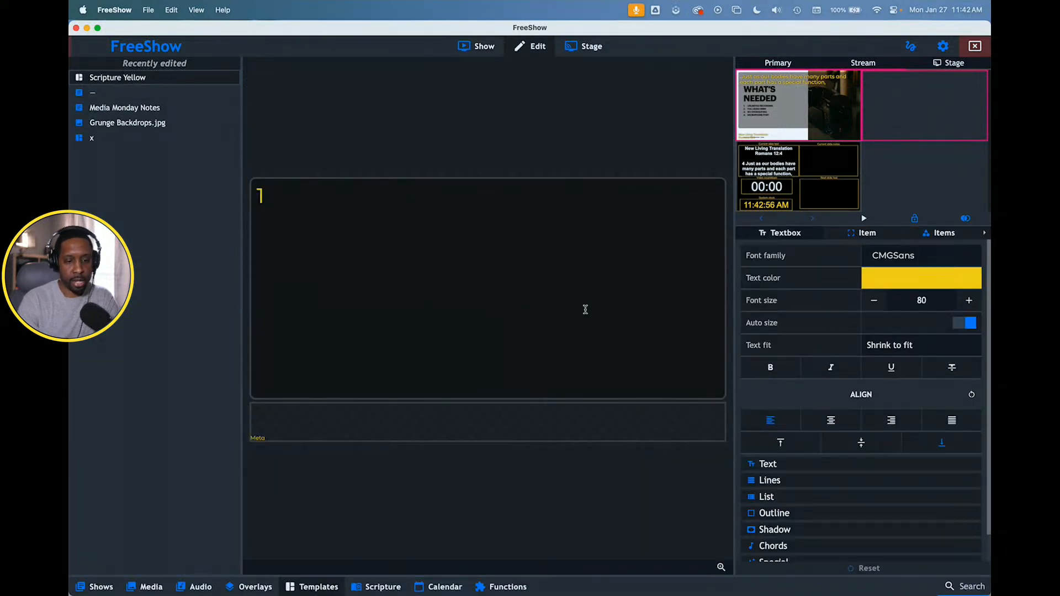
# - Add a media item to the Scripture Yellow template using Media Monday (2).png from the FreeShow Thumbnails (3) folder
pyautogui.click(939, 233)
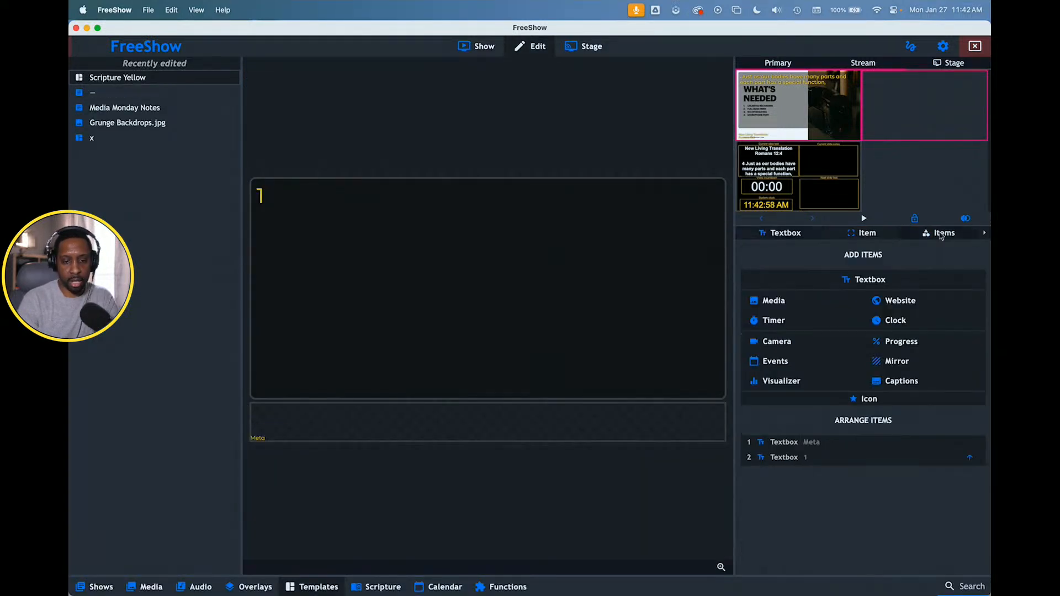
pyautogui.click(794, 301)
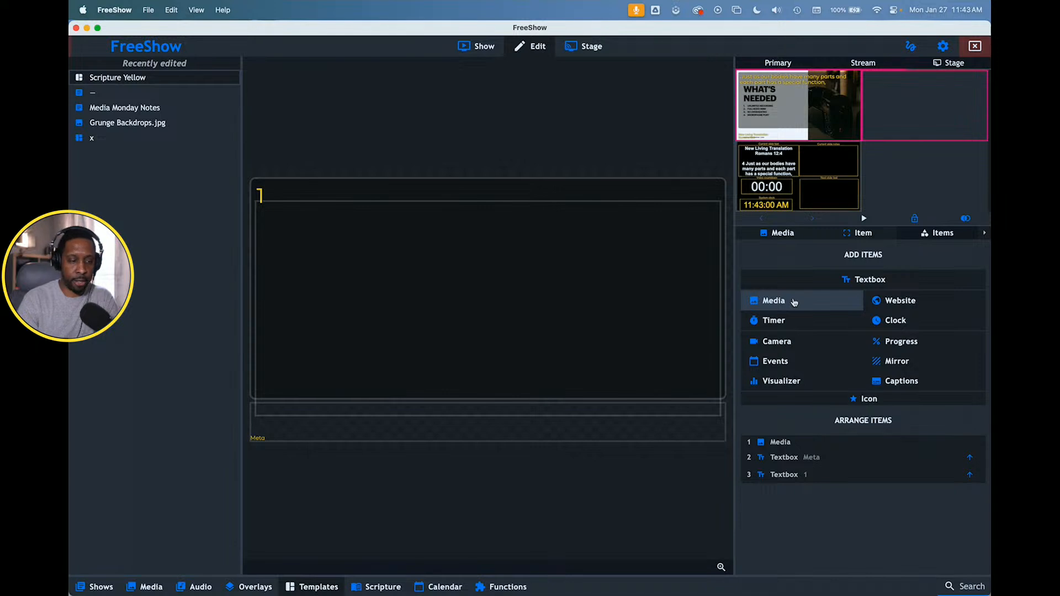
pyautogui.click(779, 441)
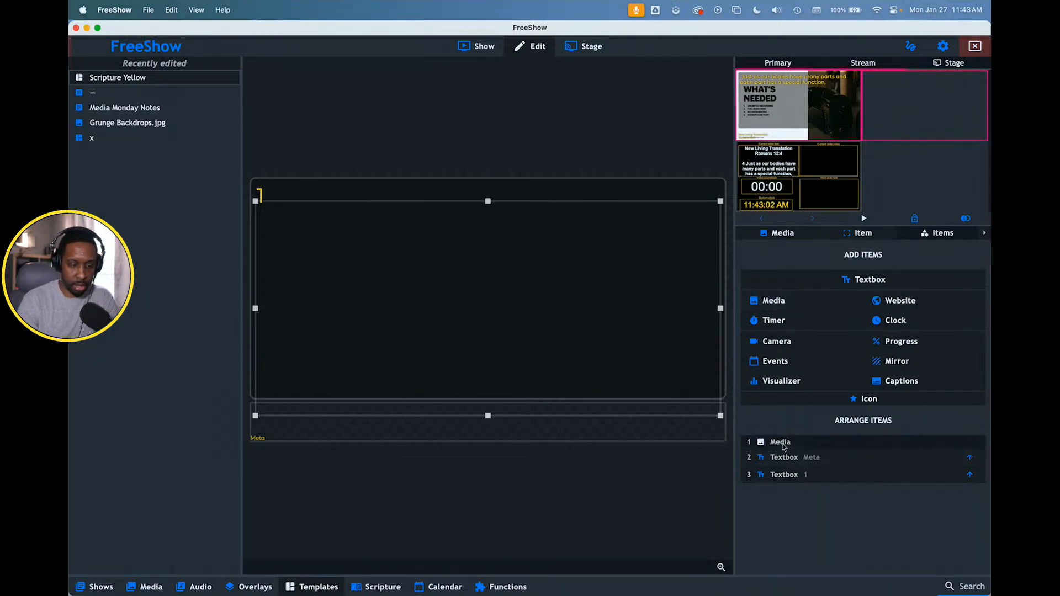
pyautogui.click(790, 233)
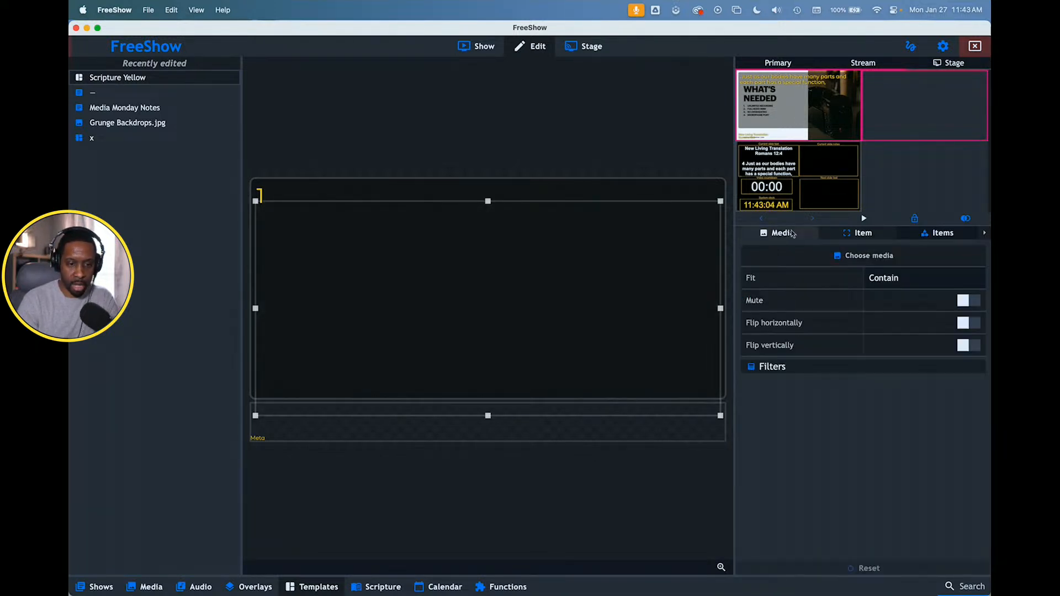
pyautogui.click(859, 258)
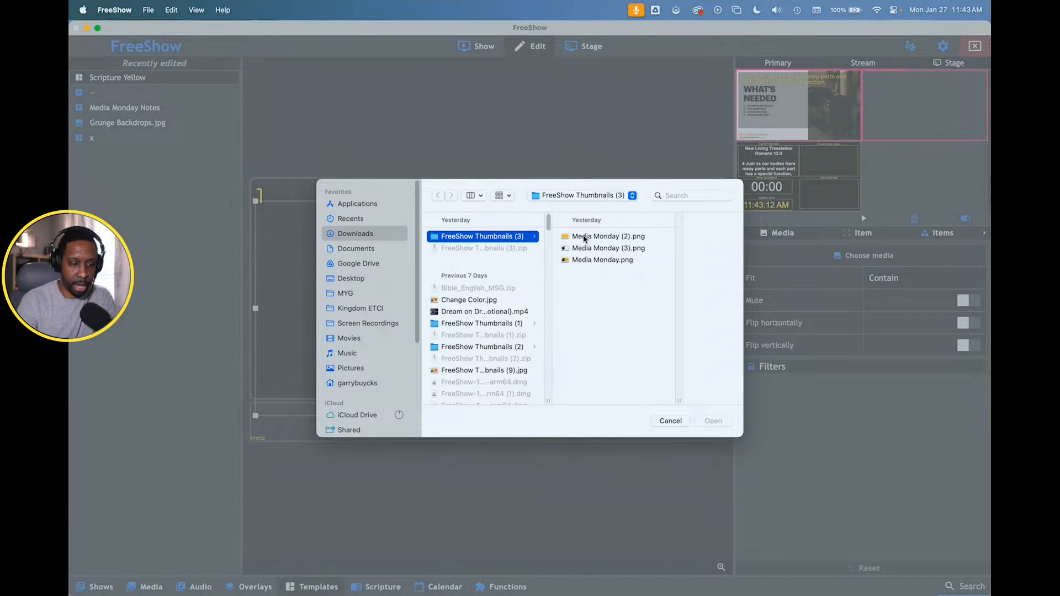
pyautogui.click(584, 238)
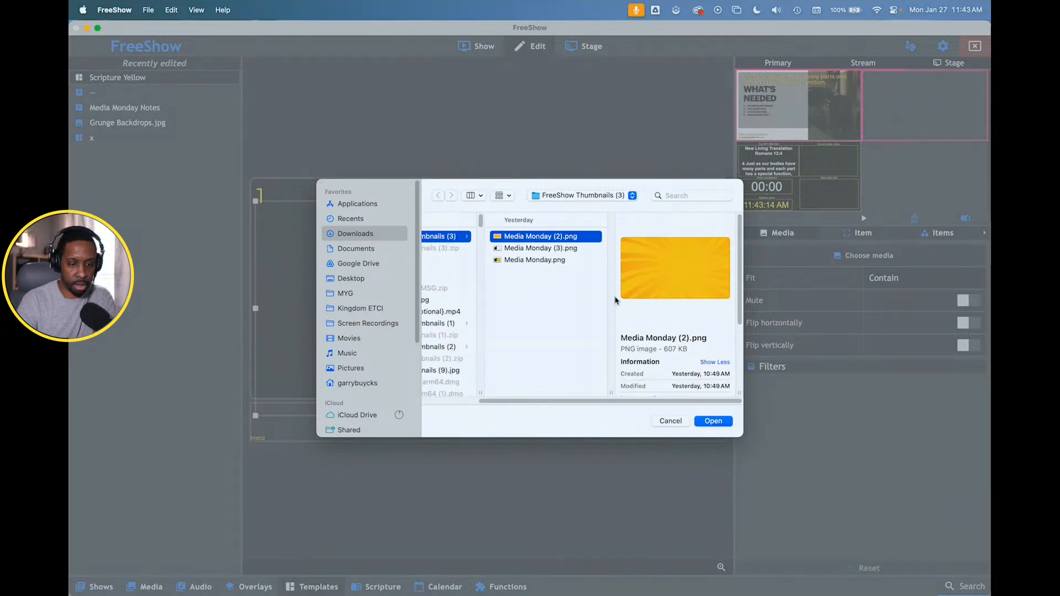
pyautogui.click(712, 422)
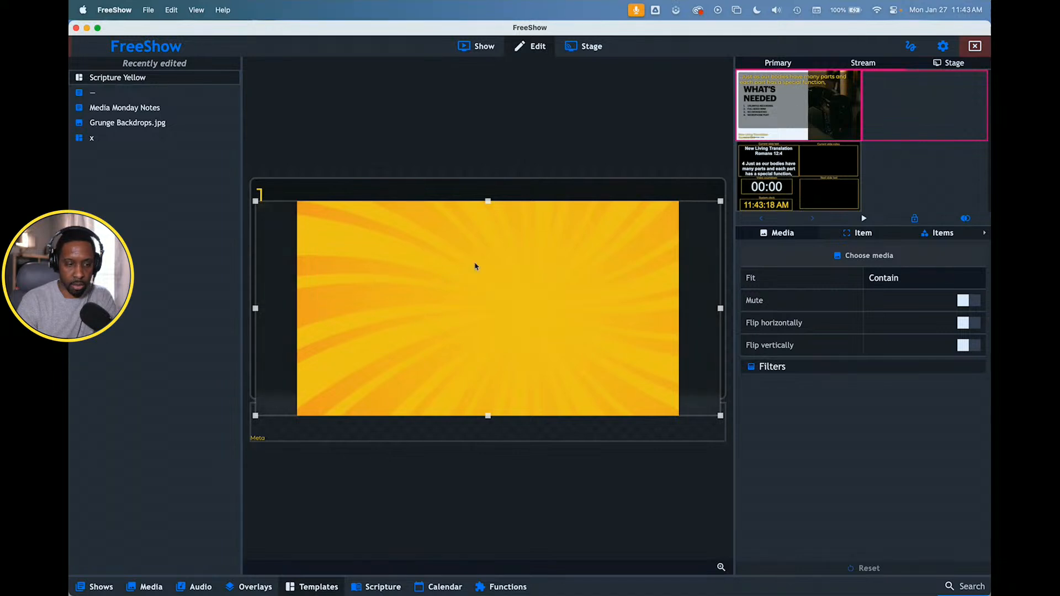
# - Enlarge the yellow media item until it covers the whole template slide
pyautogui.moveTo(254, 199); pyautogui.dragTo(234, 167)
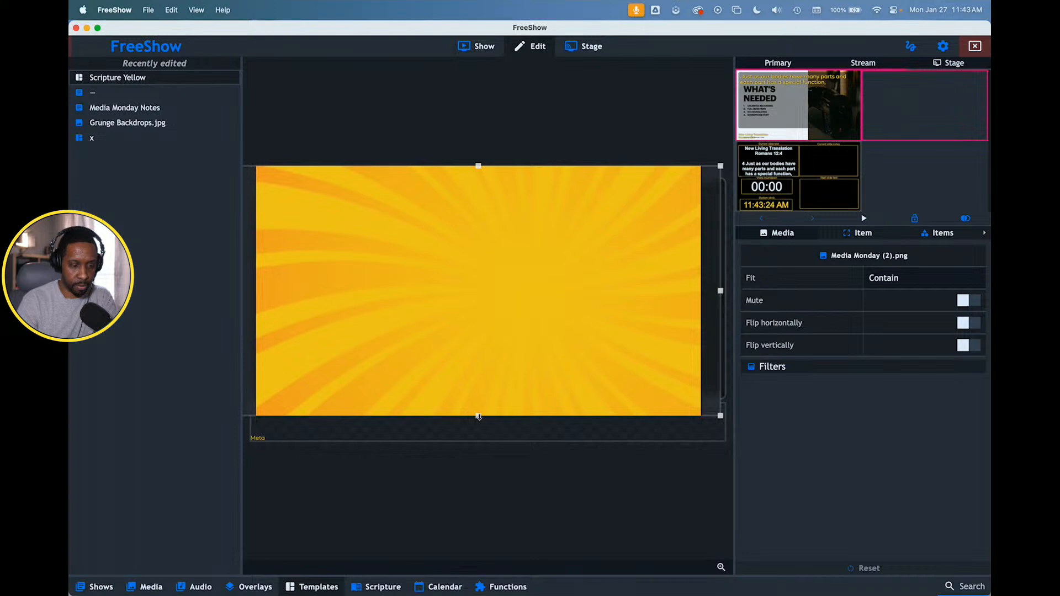
pyautogui.moveTo(478, 416); pyautogui.dragTo(478, 447)
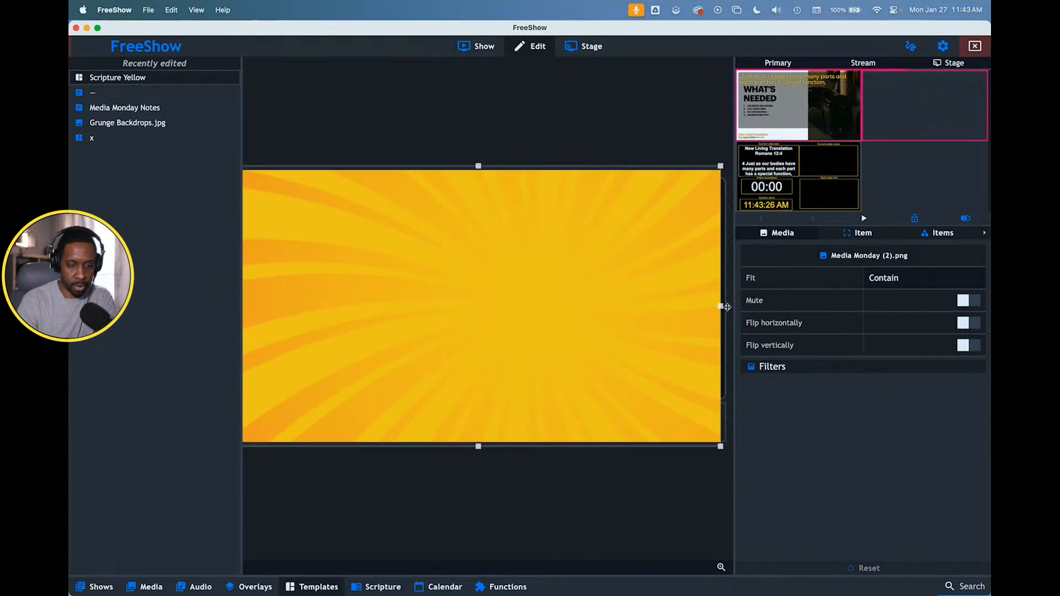
pyautogui.moveTo(722, 305); pyautogui.dragTo(731, 306)
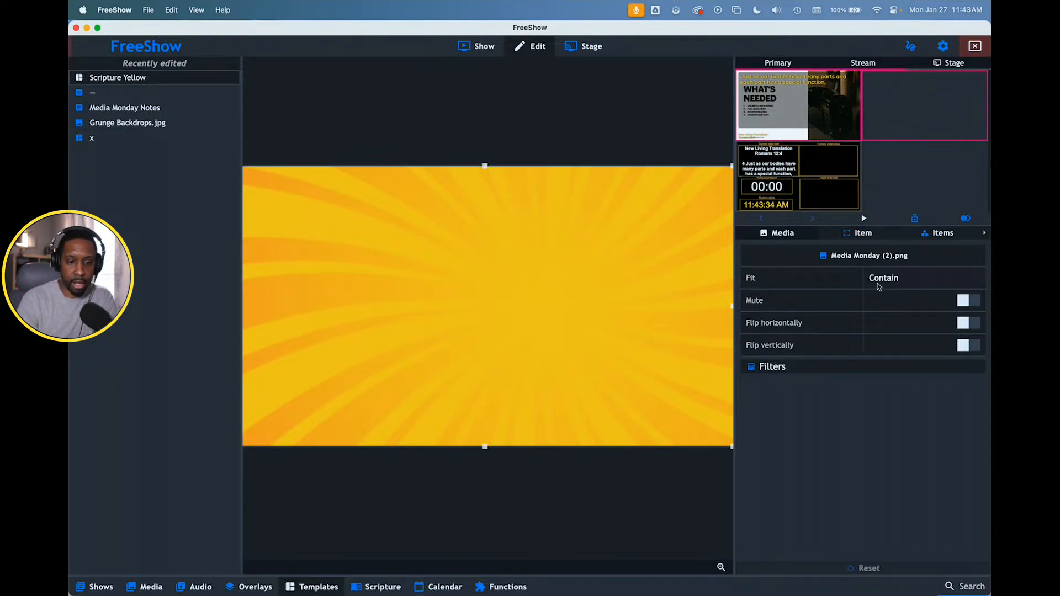
# - Arrange the media item behind the Meta and verse text boxes and return to the Cameras for Ministry slides
pyautogui.click(939, 234)
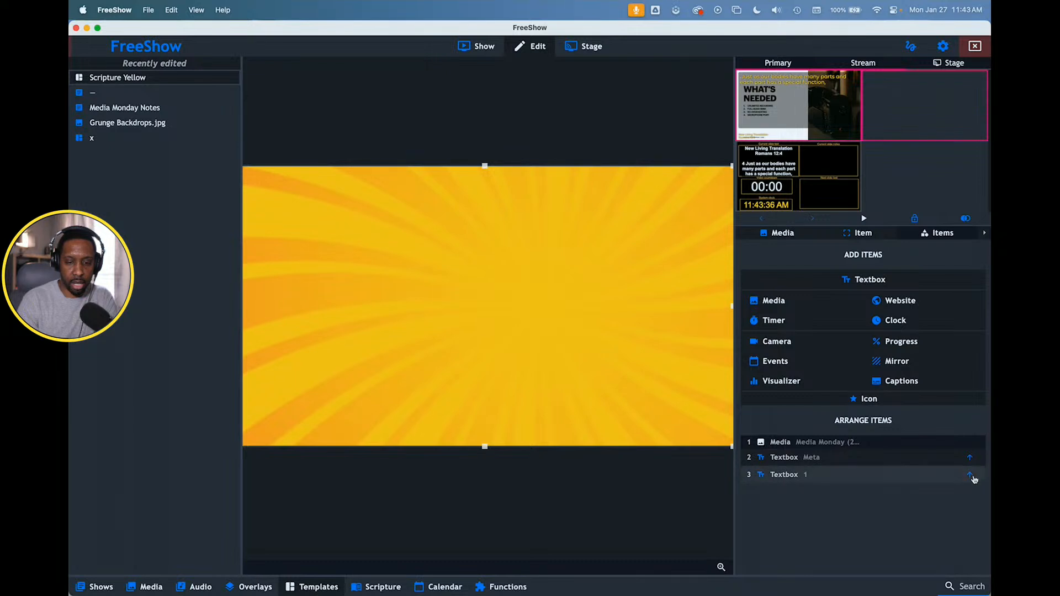
pyautogui.click(970, 458)
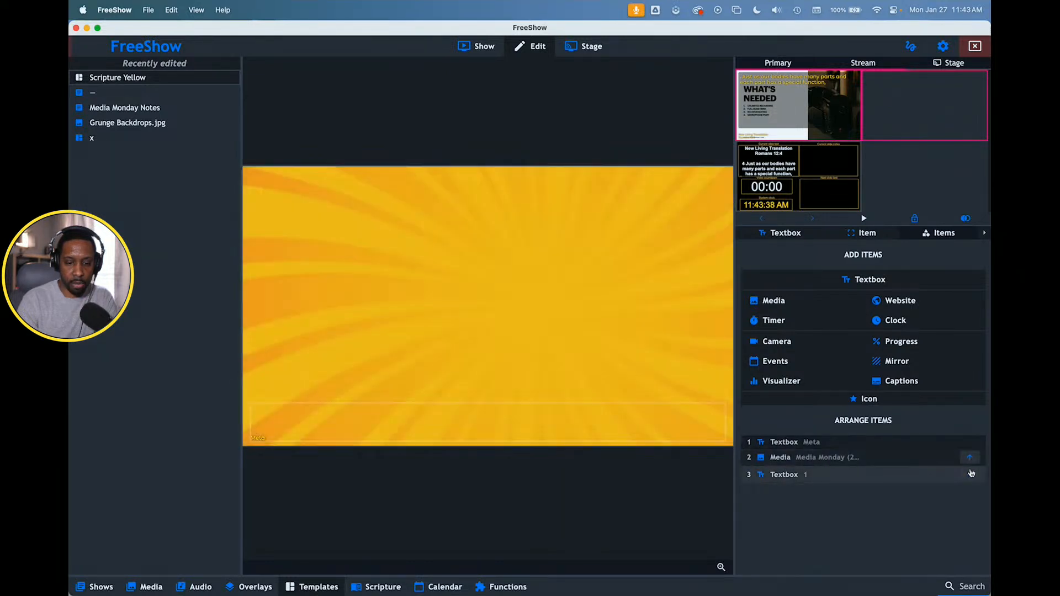
pyautogui.click(970, 474)
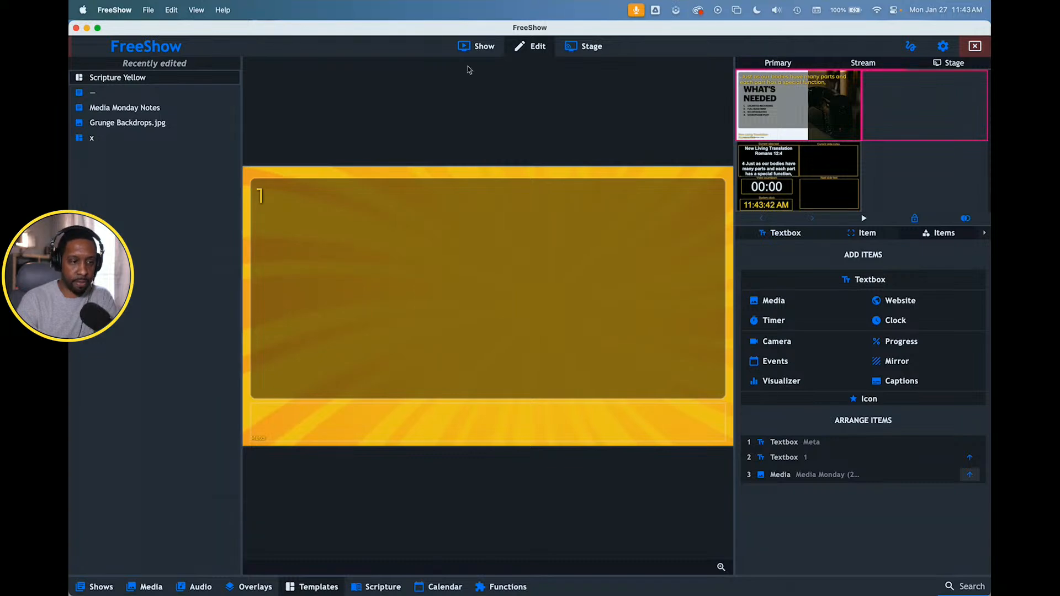
pyautogui.click(483, 49)
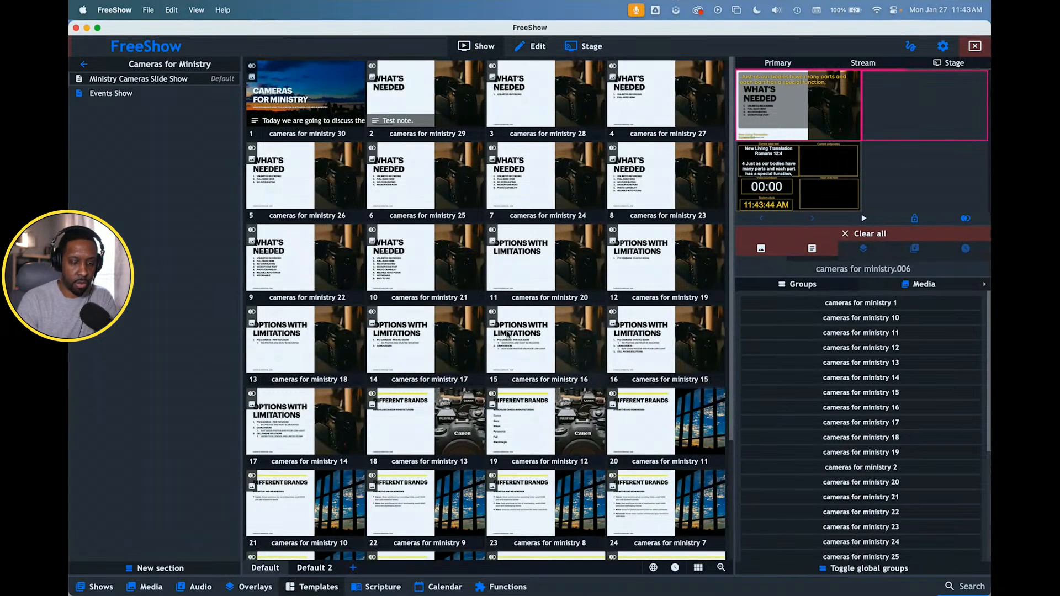
# - Present Romans 12:6, the cameras for ministry 23 slide and Romans 12:8 in turn to compare scripture and slides on the outputs
pyautogui.click(381, 586)
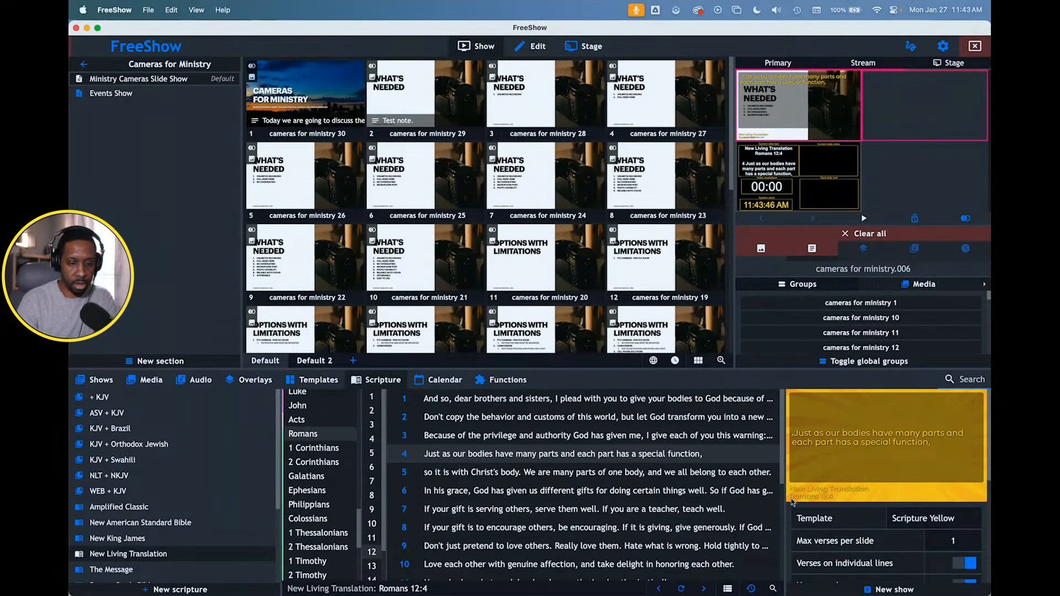
pyautogui.click(470, 491)
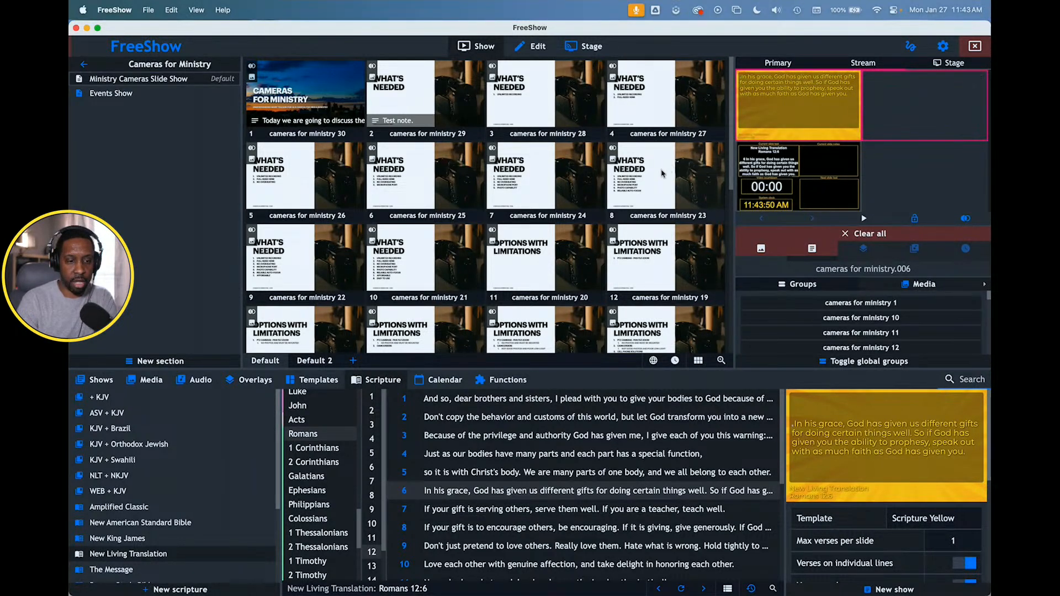
pyautogui.click(663, 174)
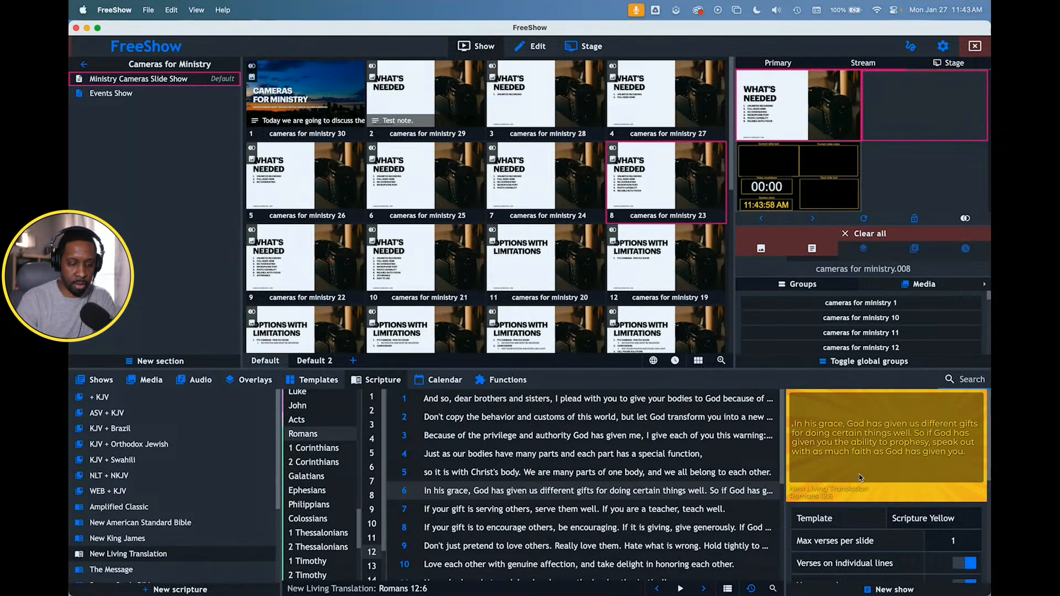
pyautogui.doubleClick(550, 529)
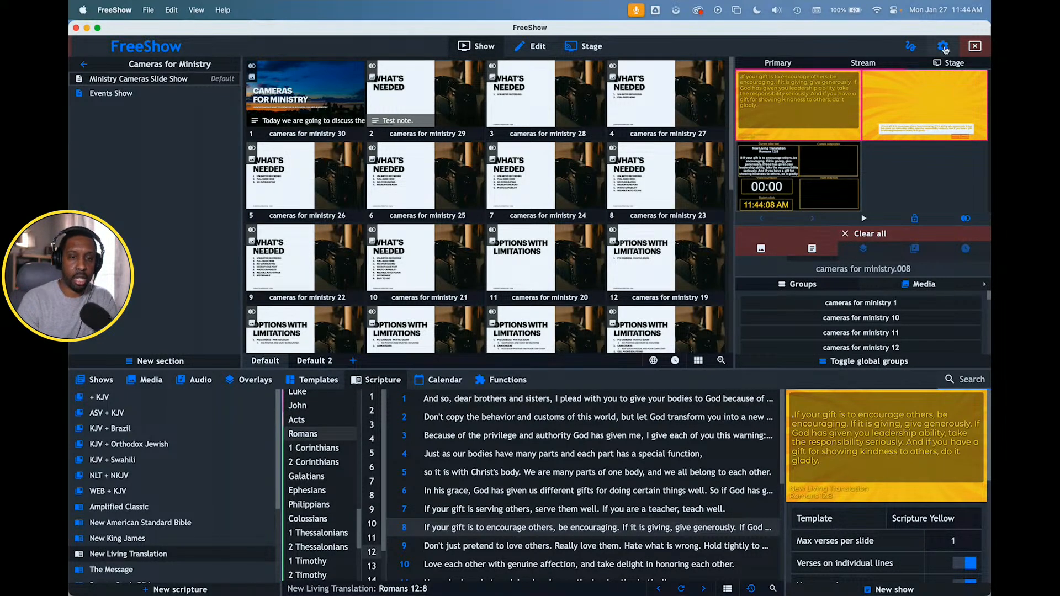
# - Review the Default style's text transition settings for In, Out and Between
pyautogui.click(938, 49)
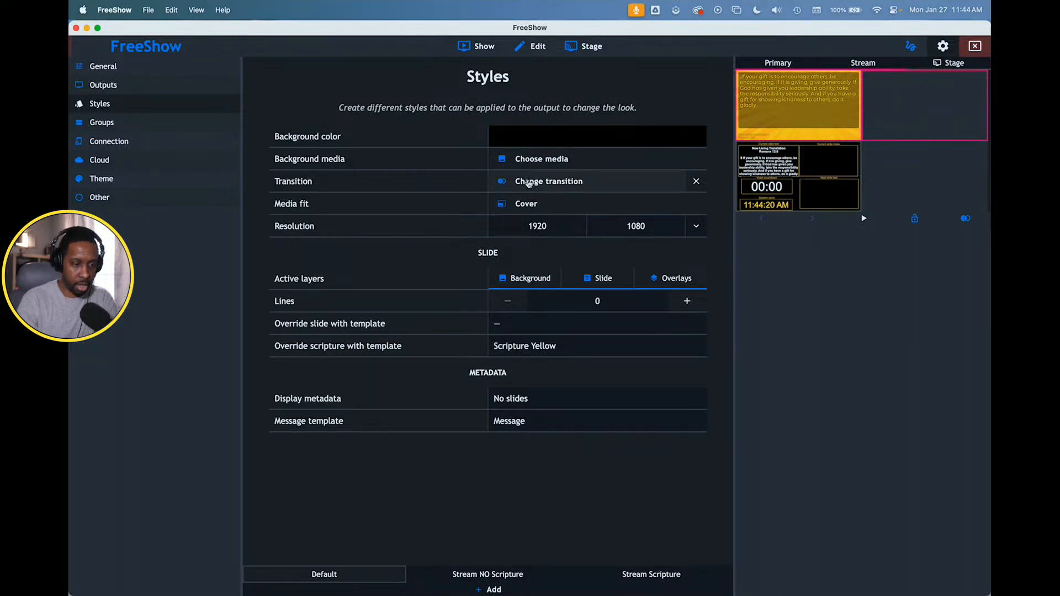
pyautogui.click(602, 184)
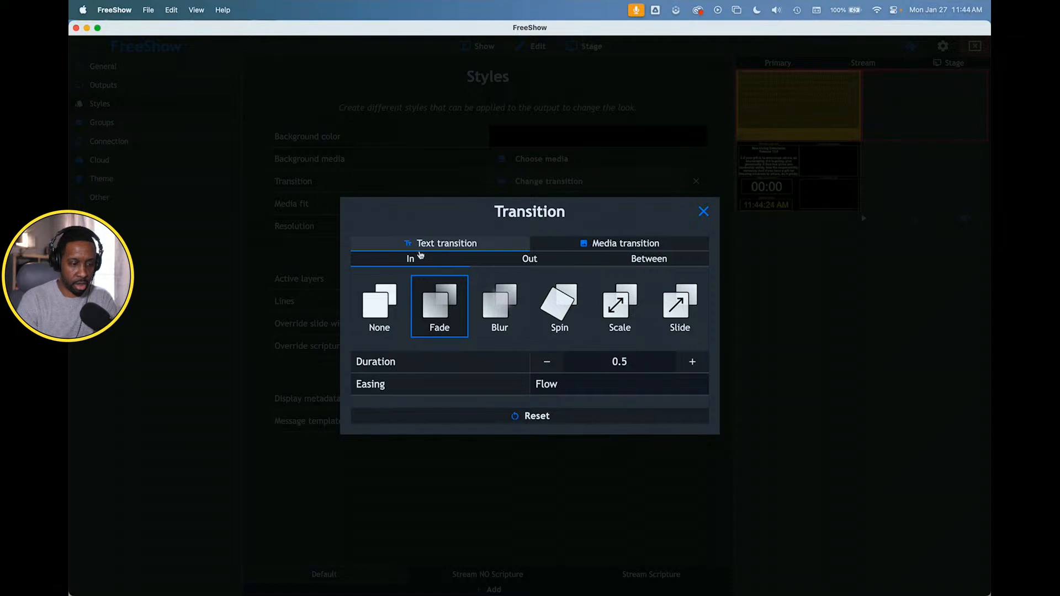
pyautogui.click(514, 261)
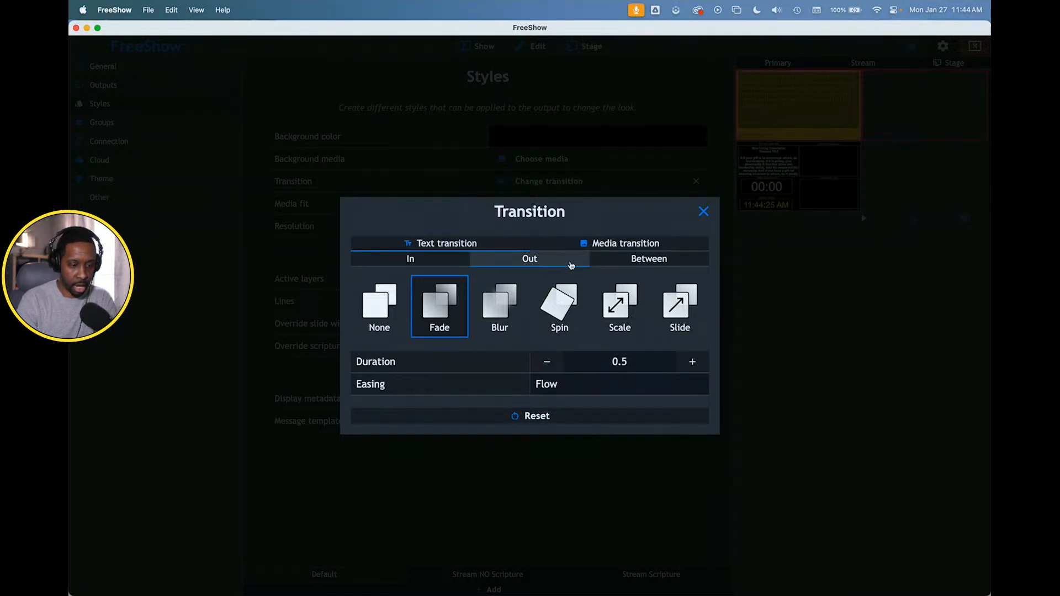
pyautogui.click(634, 260)
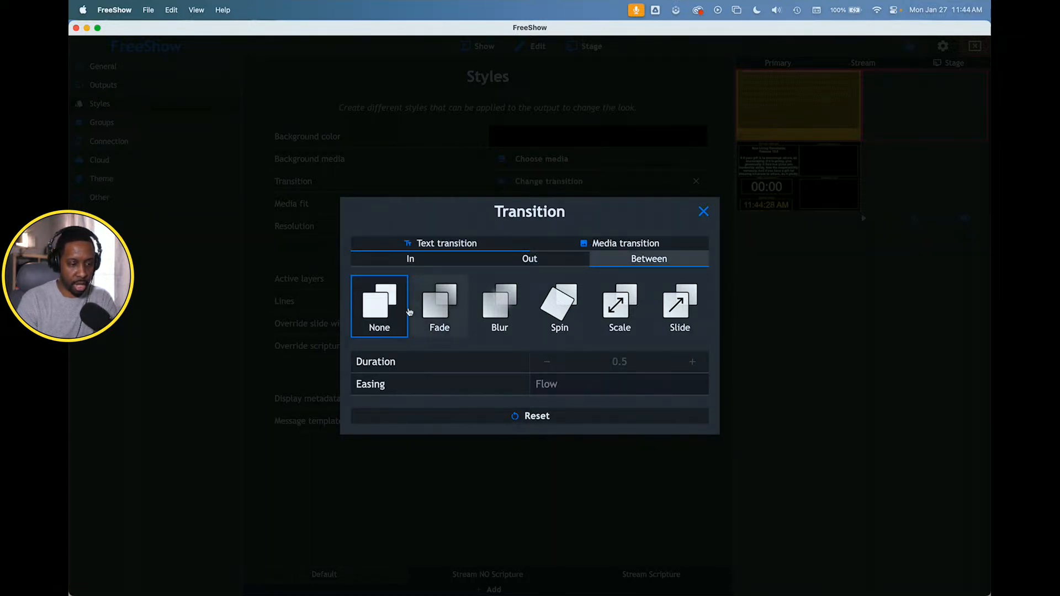
# - Enable more specific media transitions for the Default style and set the In transition to None
pyautogui.click(629, 245)
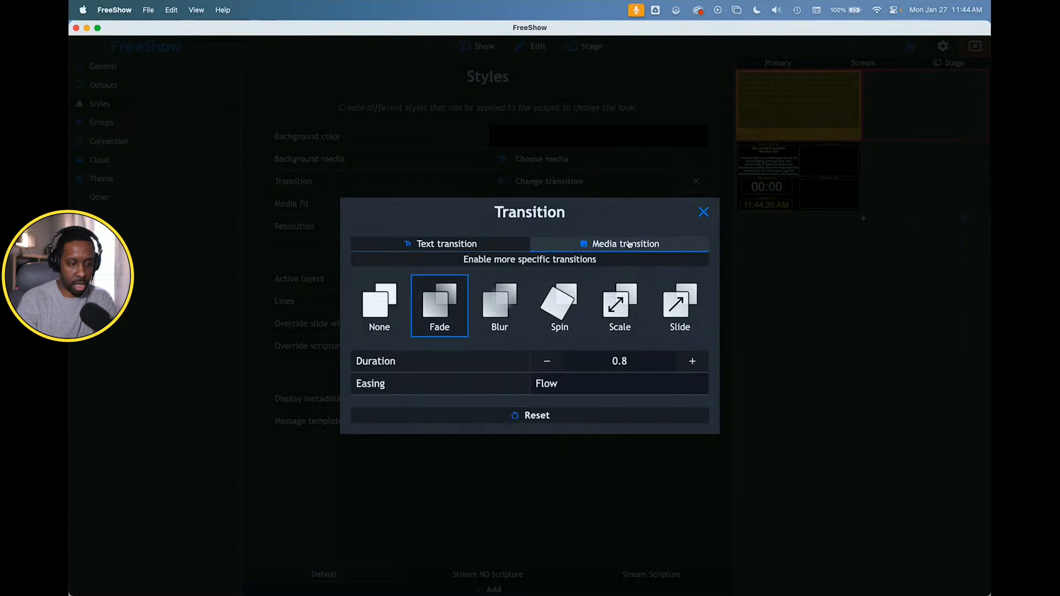
pyautogui.click(538, 261)
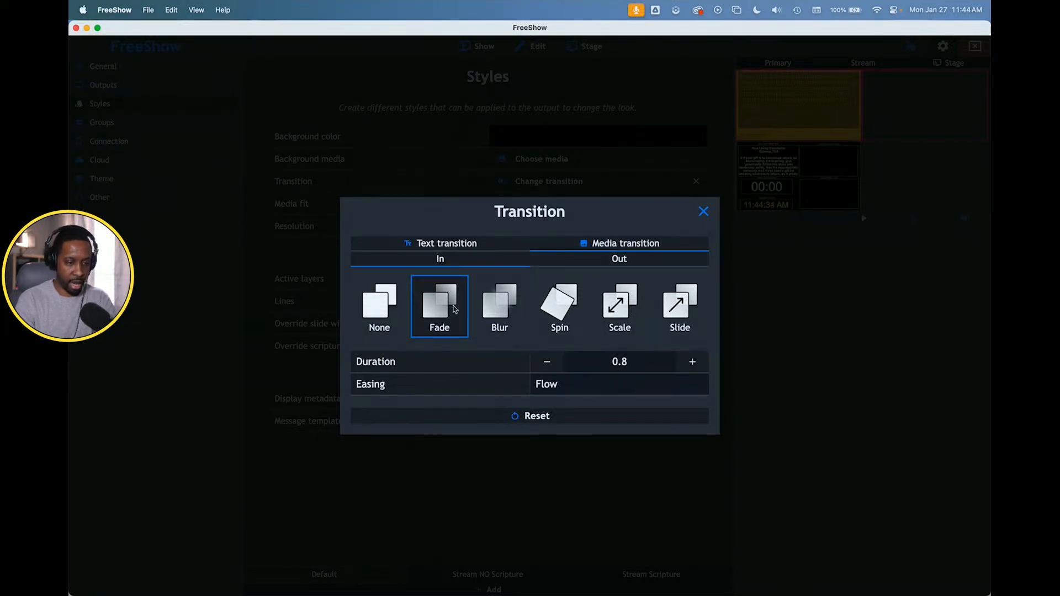
pyautogui.click(378, 308)
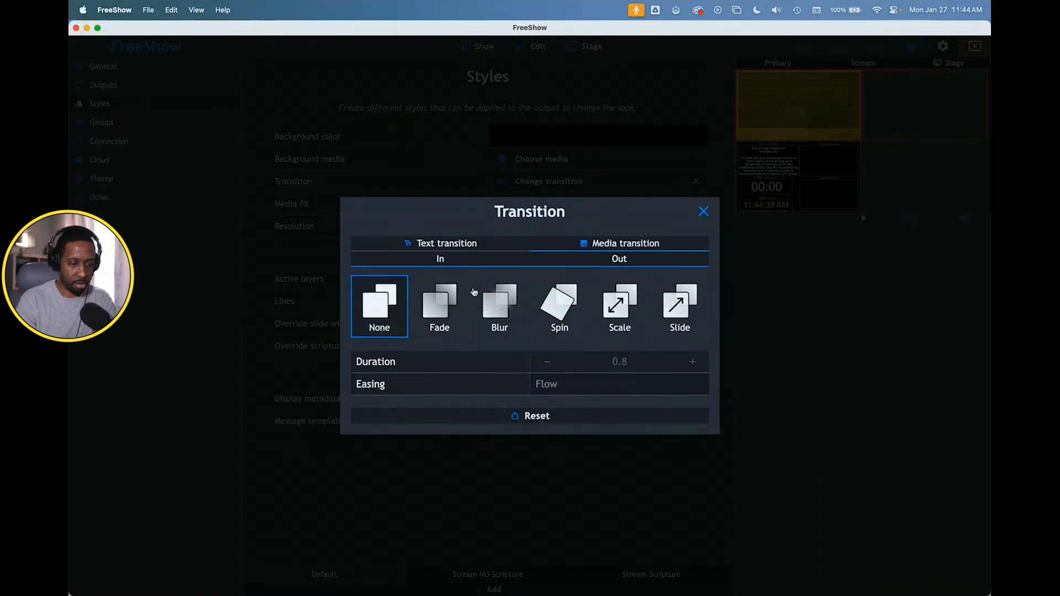
pyautogui.click(612, 259)
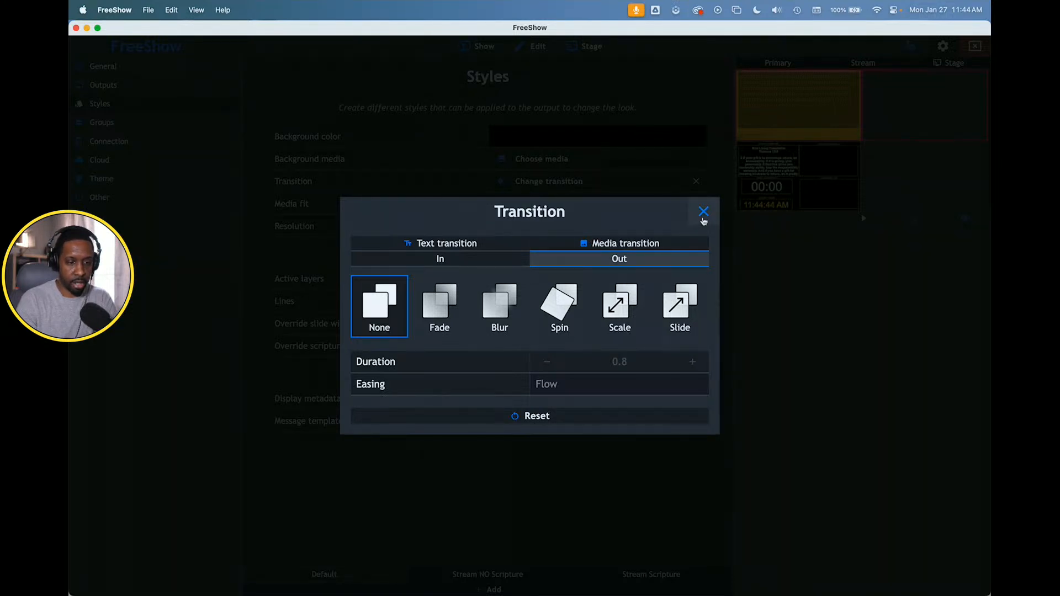
pyautogui.click(703, 213)
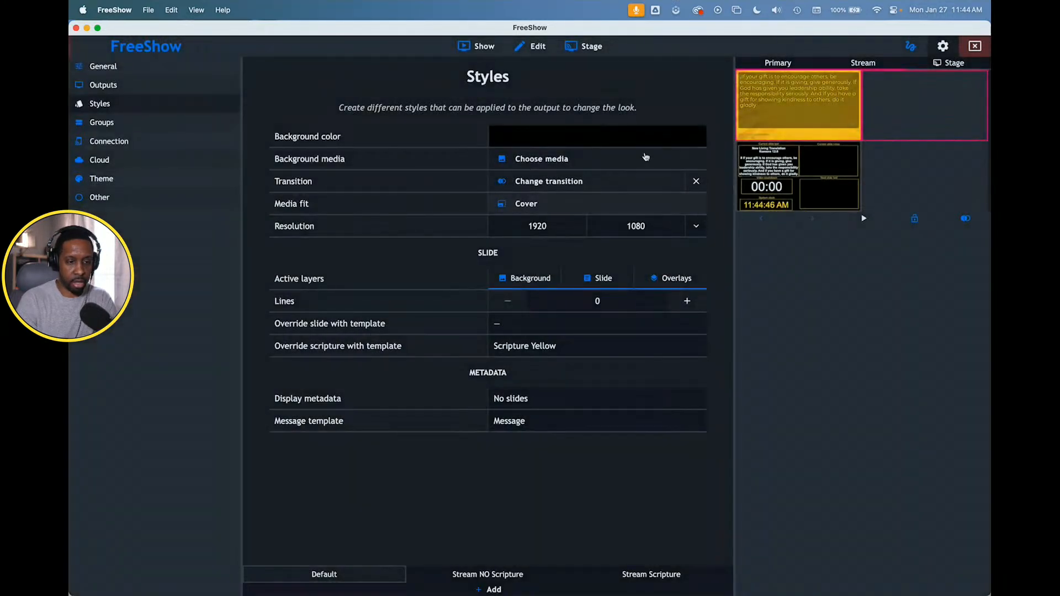
# - Present the cameras for ministry 20 slide, advance one slide in the enlarged Primary output, and clear and close it
pyautogui.click(478, 47)
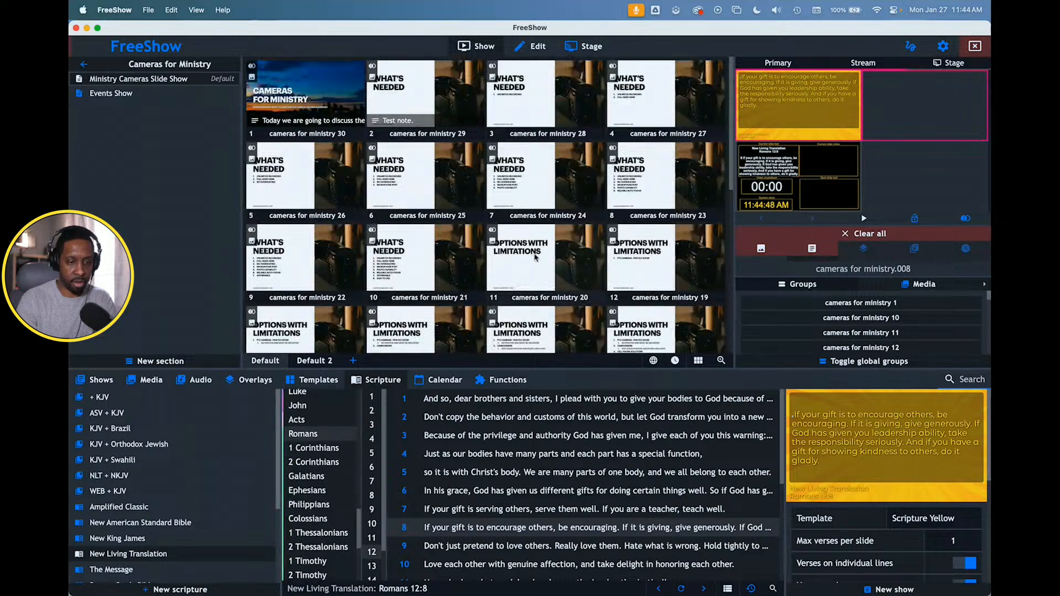
pyautogui.click(537, 254)
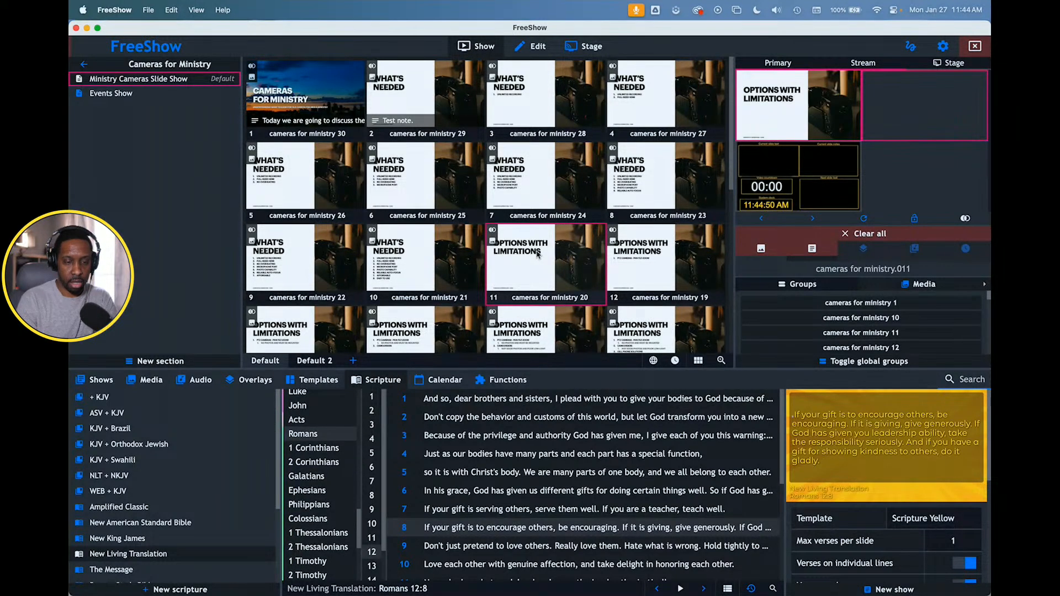
pyautogui.click(802, 112)
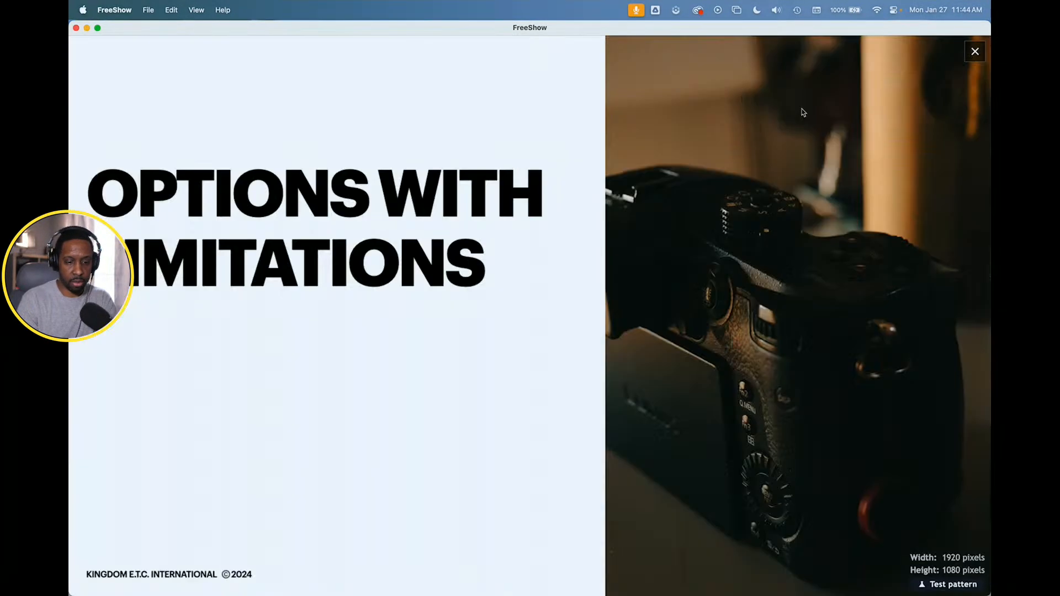
pyautogui.press('Right')
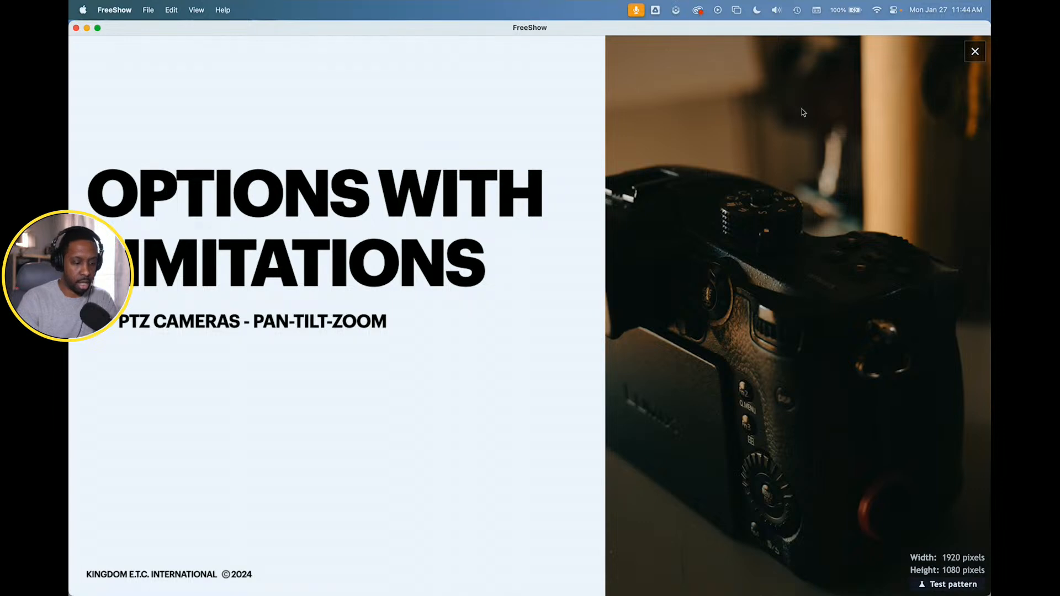
pyautogui.press('Escape')
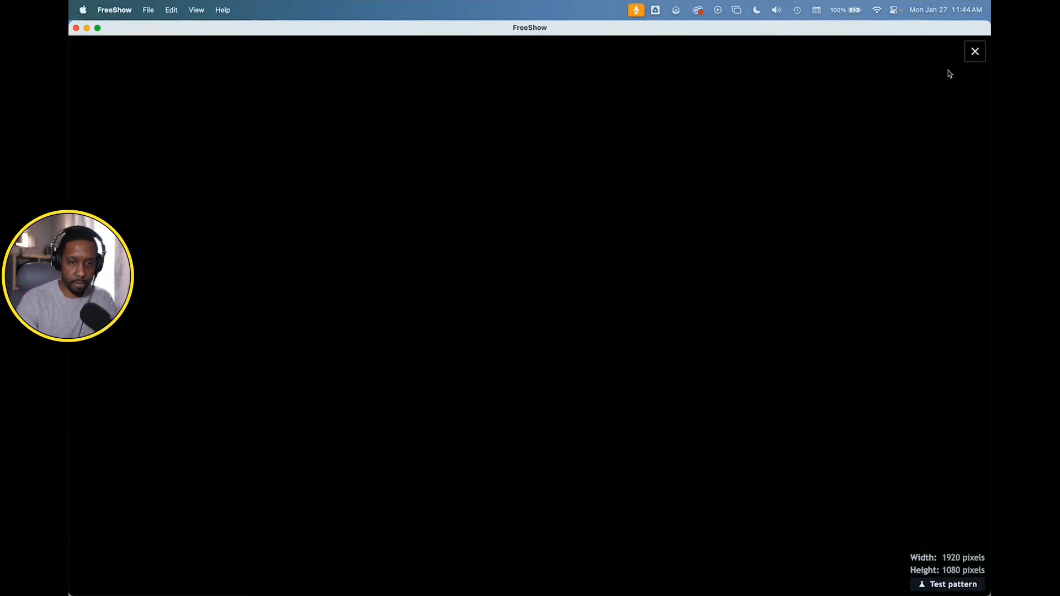
pyautogui.click(975, 51)
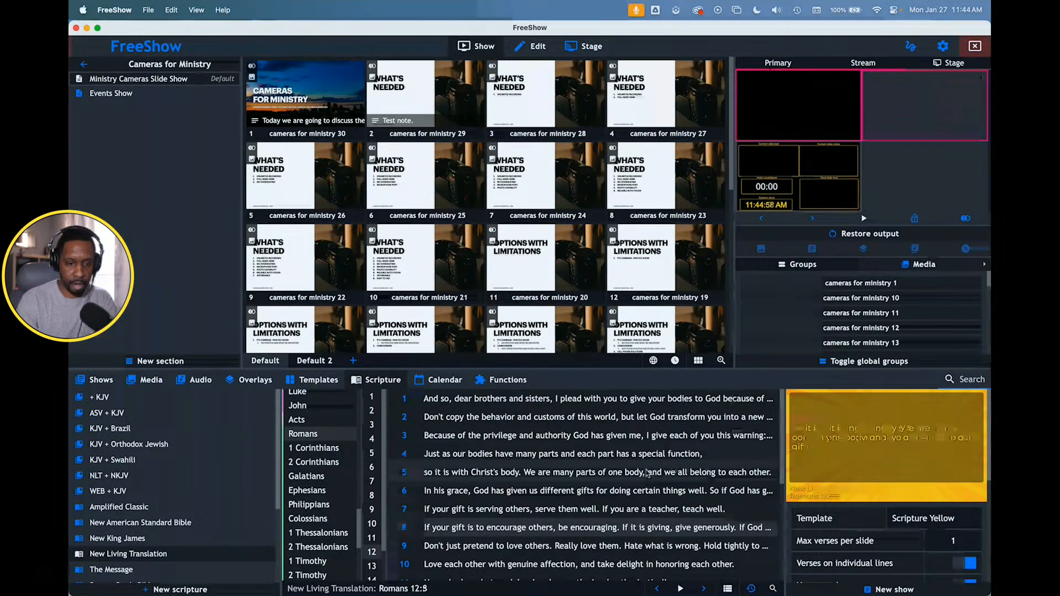
# - Present Romans 12:5 on the outputs and switch back to the cameras for ministry 20 slide
pyautogui.doubleClick(648, 473)
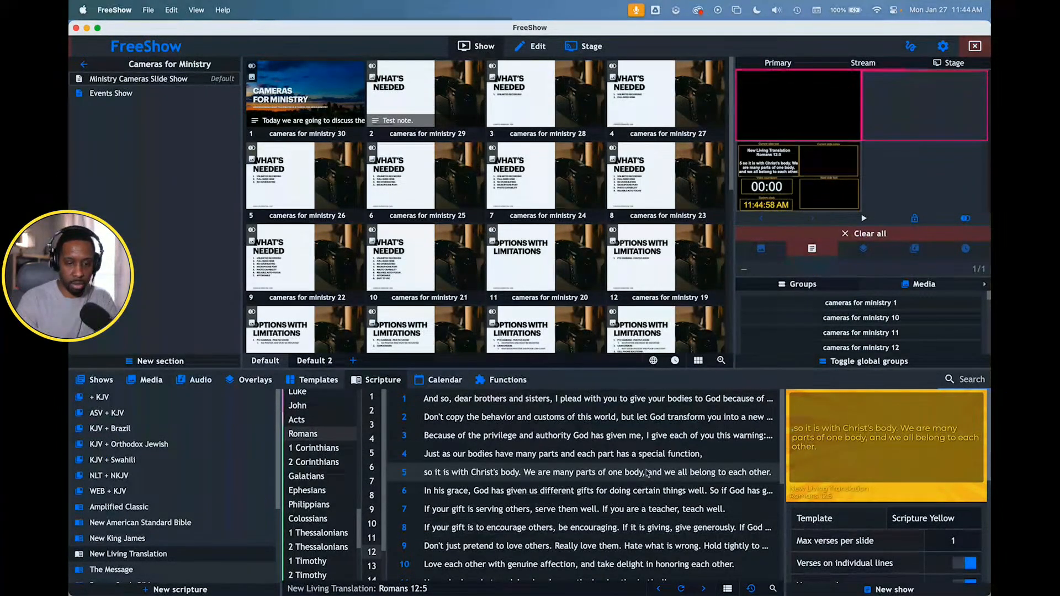
pyautogui.click(521, 257)
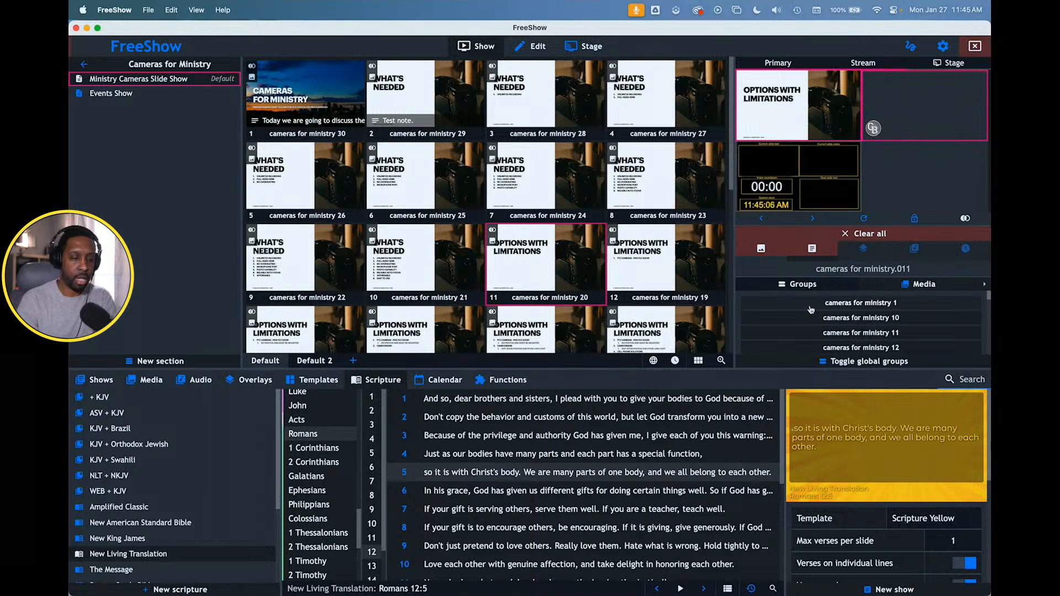
# - Remove the scripture template override from the Default style
pyautogui.click(942, 45)
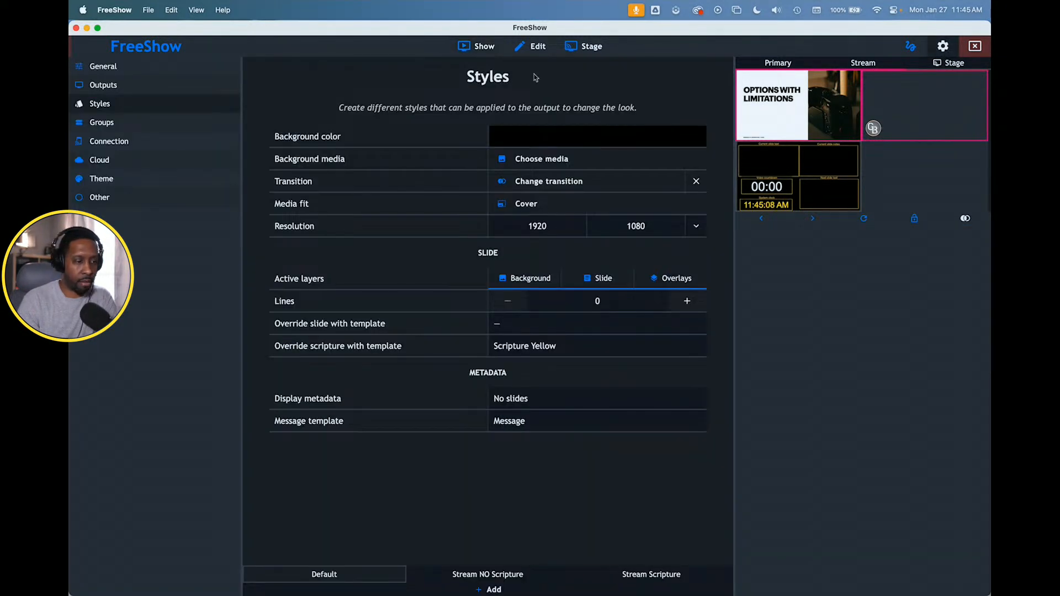
pyautogui.click(110, 89)
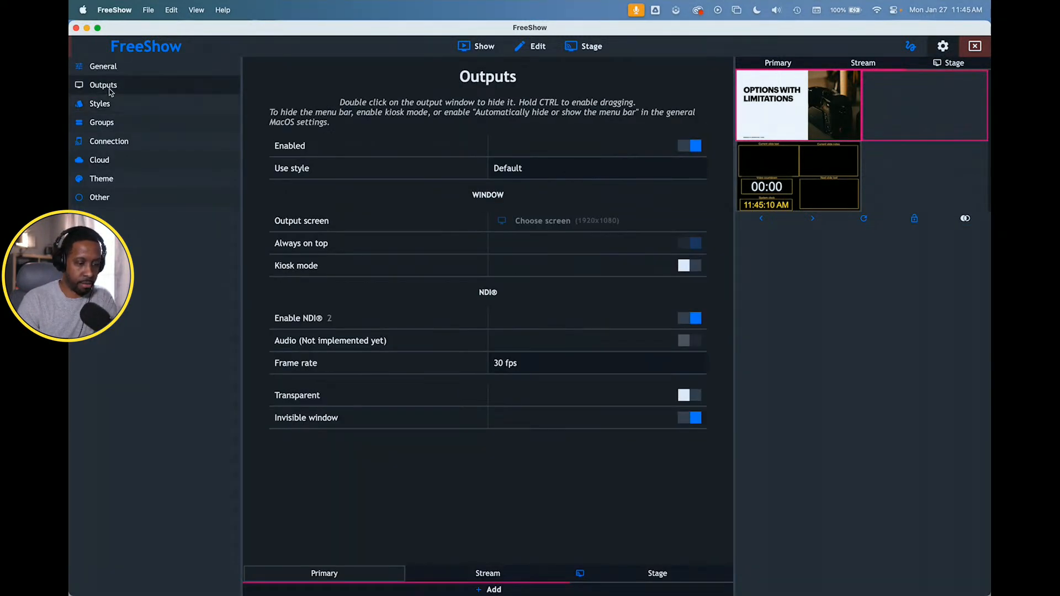
pyautogui.click(110, 100)
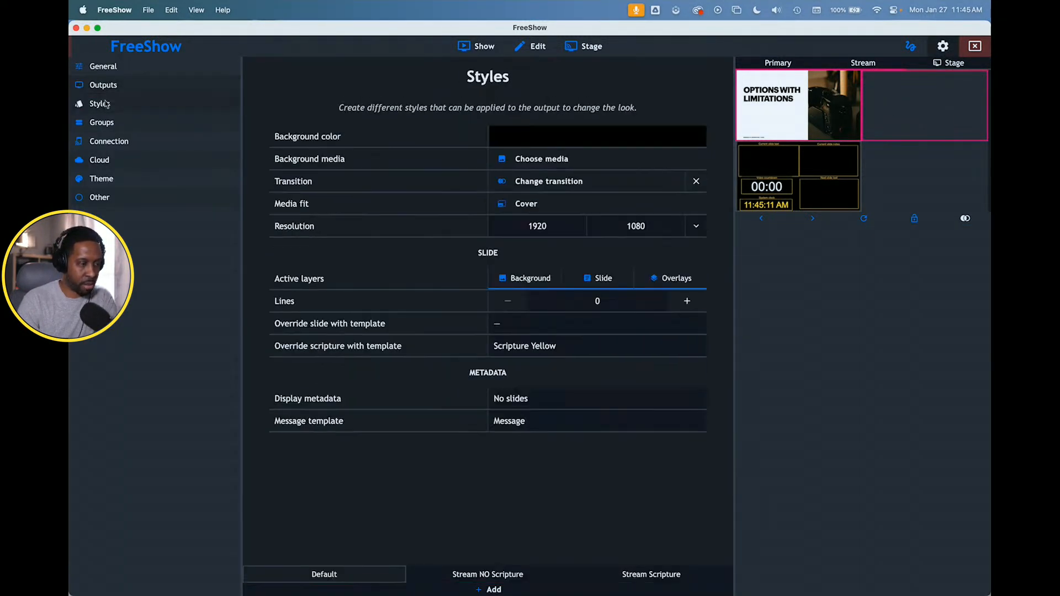
pyautogui.click(525, 344)
pyautogui.scroll(10, 518, 381)
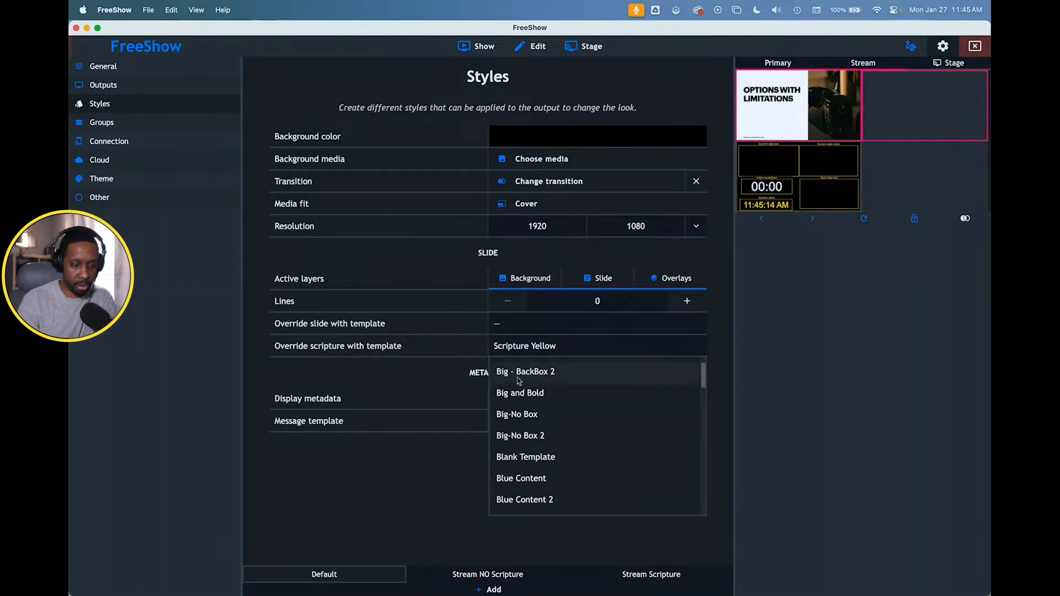
pyautogui.click(508, 368)
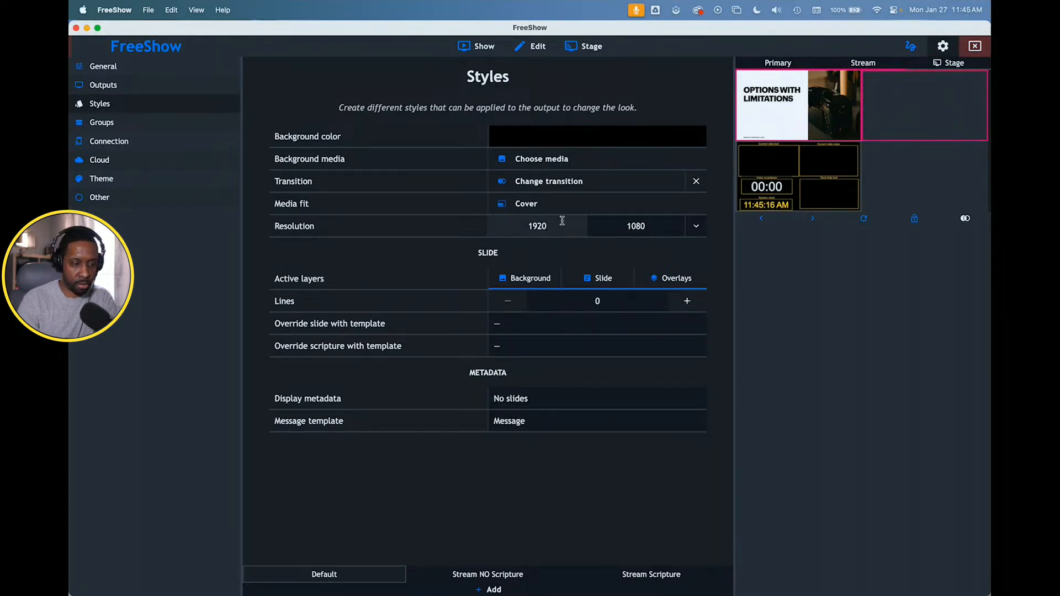
# - Open the Scripture Yellow template from the Scripture category for editing
pyautogui.click(484, 48)
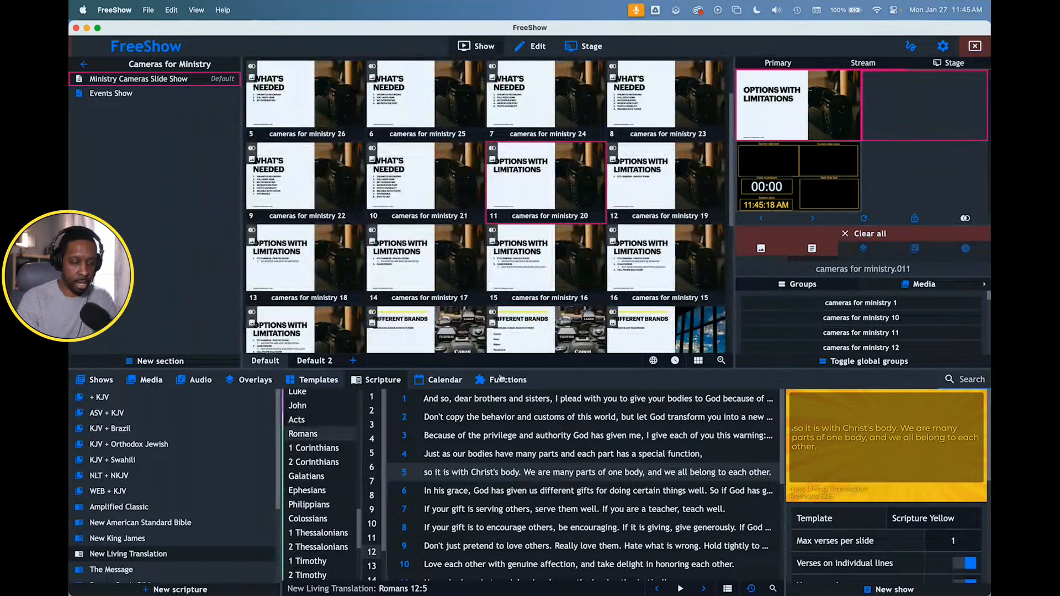
pyautogui.click(302, 378)
pyautogui.scroll(-10, 614, 482)
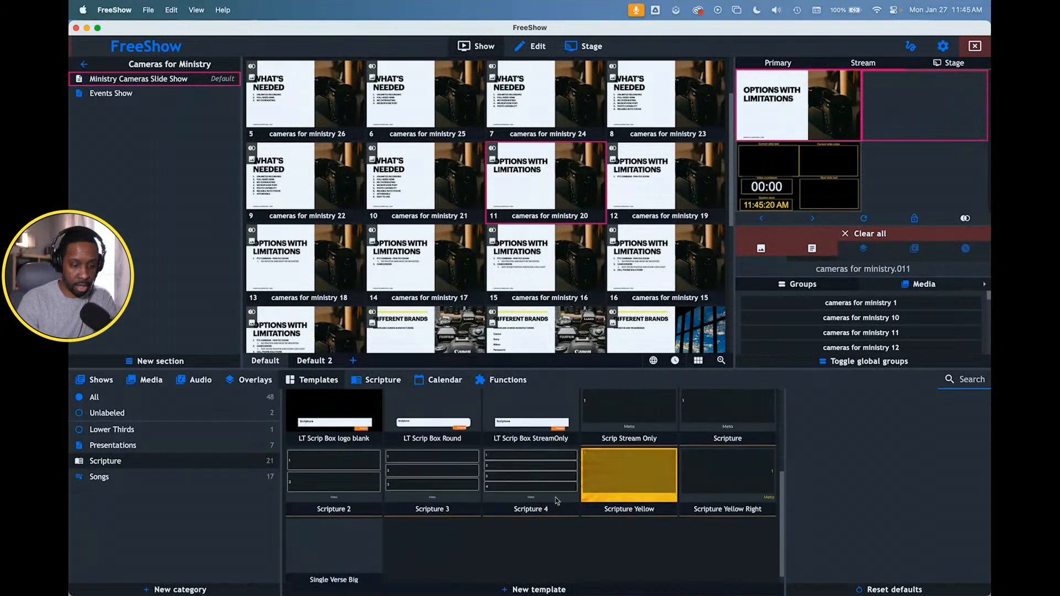
pyautogui.rightClick(620, 481)
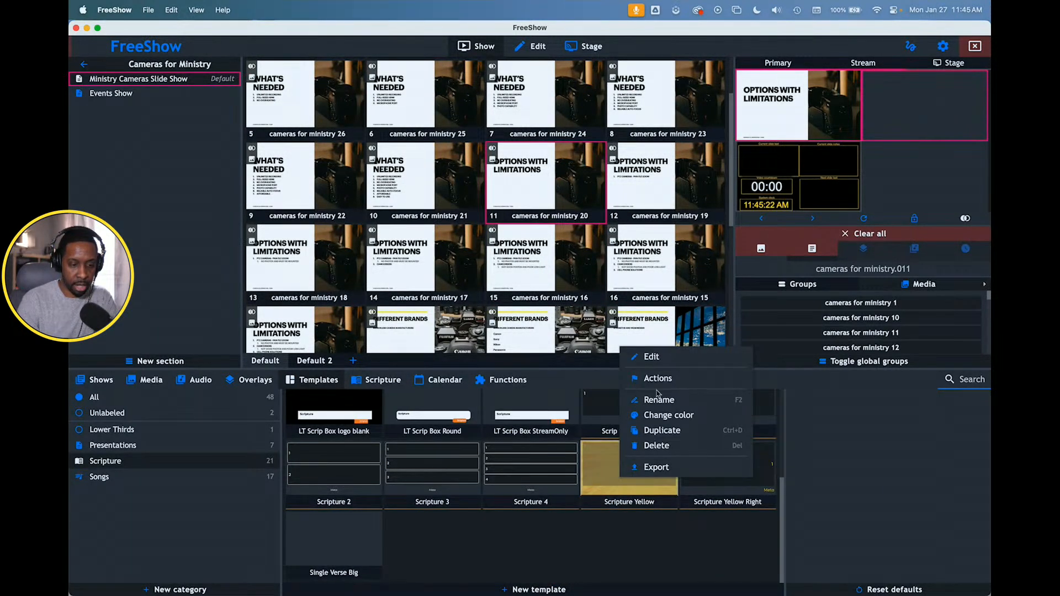
pyautogui.click(656, 355)
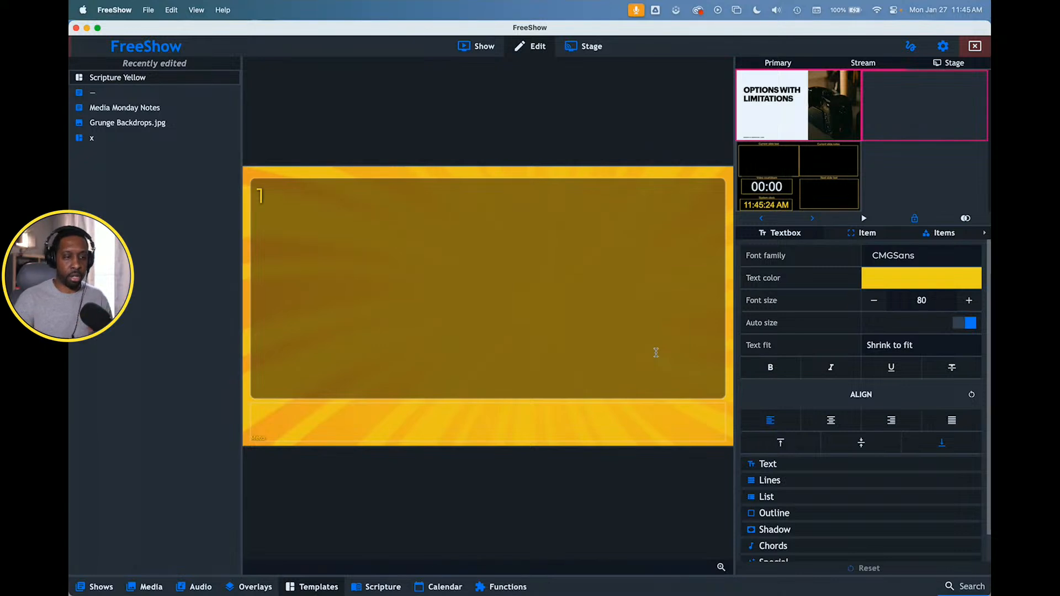
# - Delete the Media Monday (2) media item from the Scripture Yellow template and return to the slides with the Scripture templates displayed
pyautogui.click(930, 232)
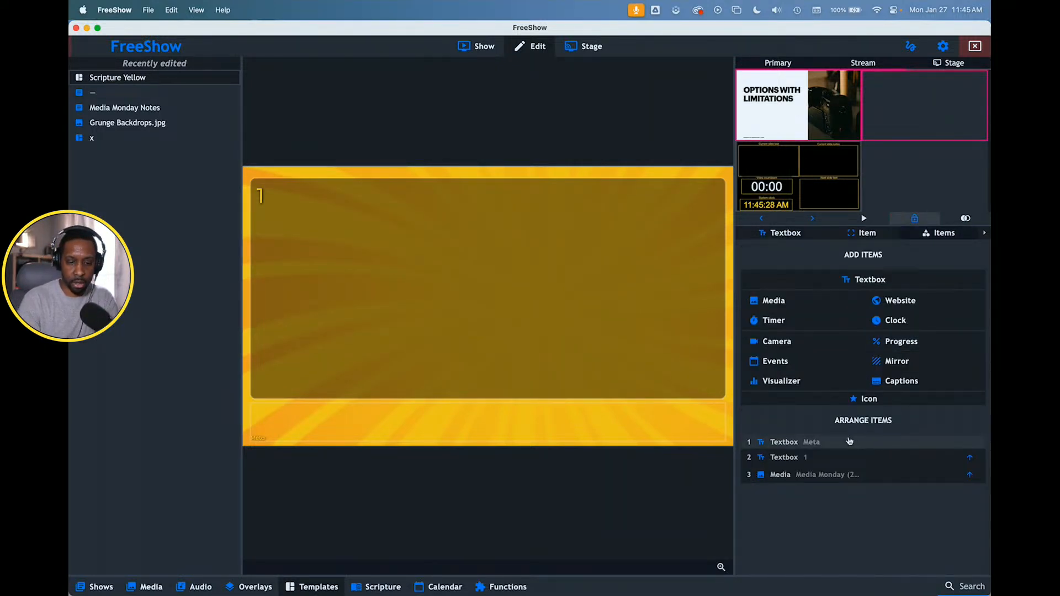
pyautogui.click(797, 475)
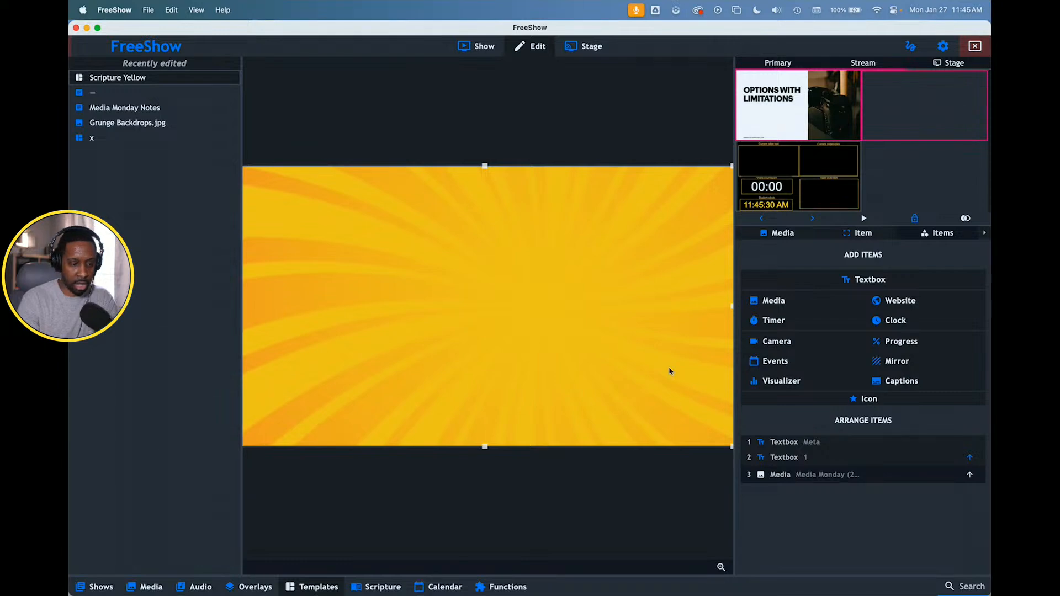
pyautogui.press('Delete')
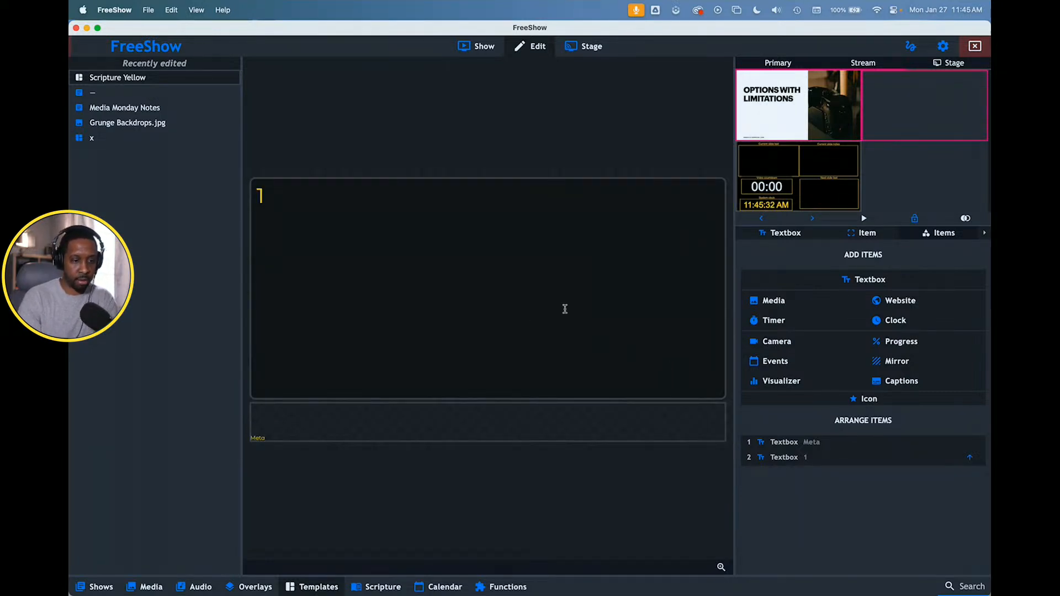
pyautogui.click(477, 49)
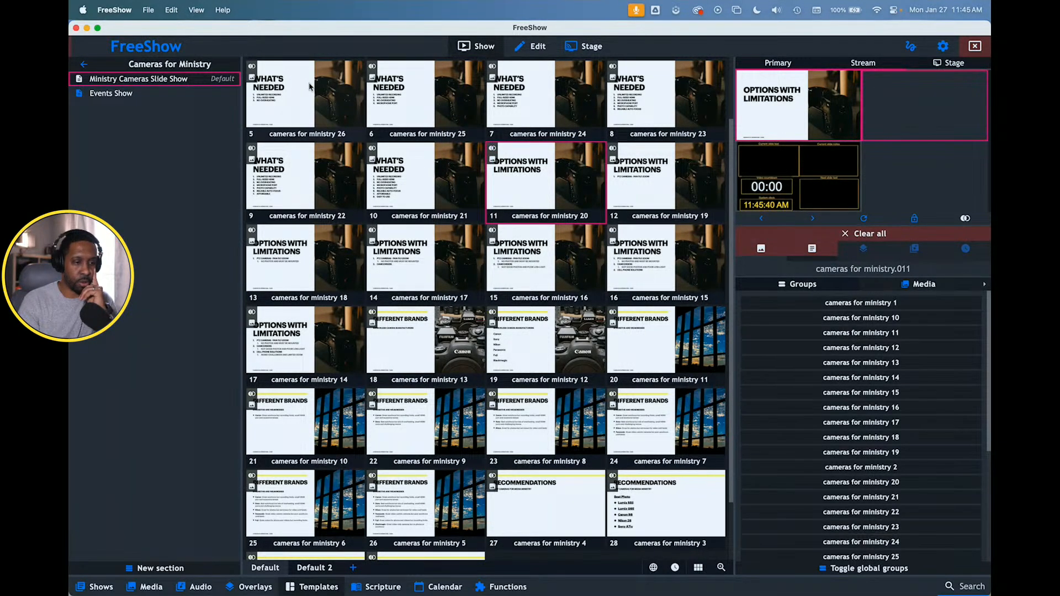
pyautogui.click(547, 579)
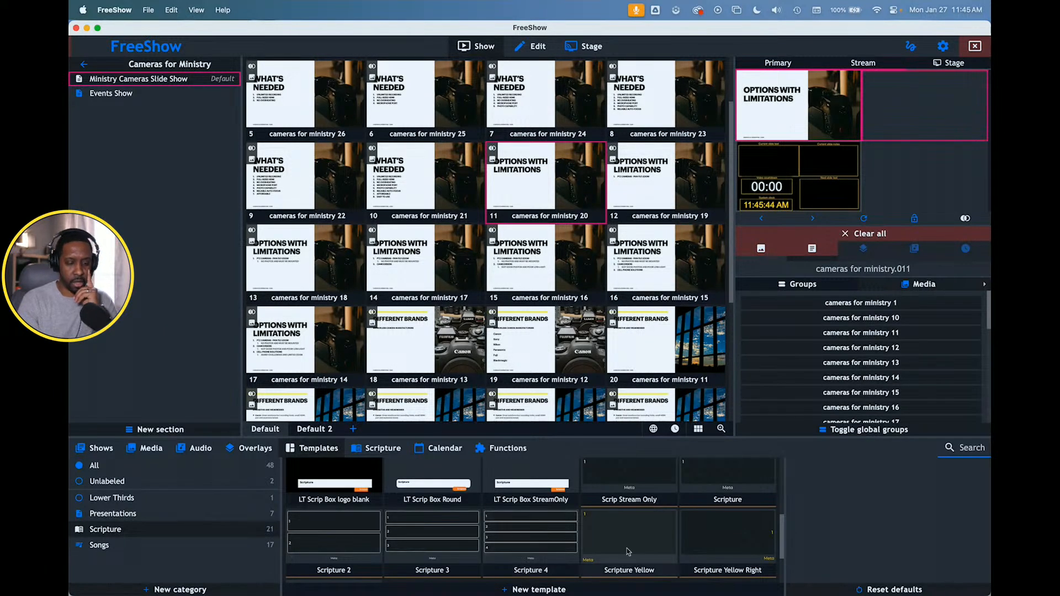
# - Create a new action named "Clear back on script"
pyautogui.scroll(-2, 628, 552)
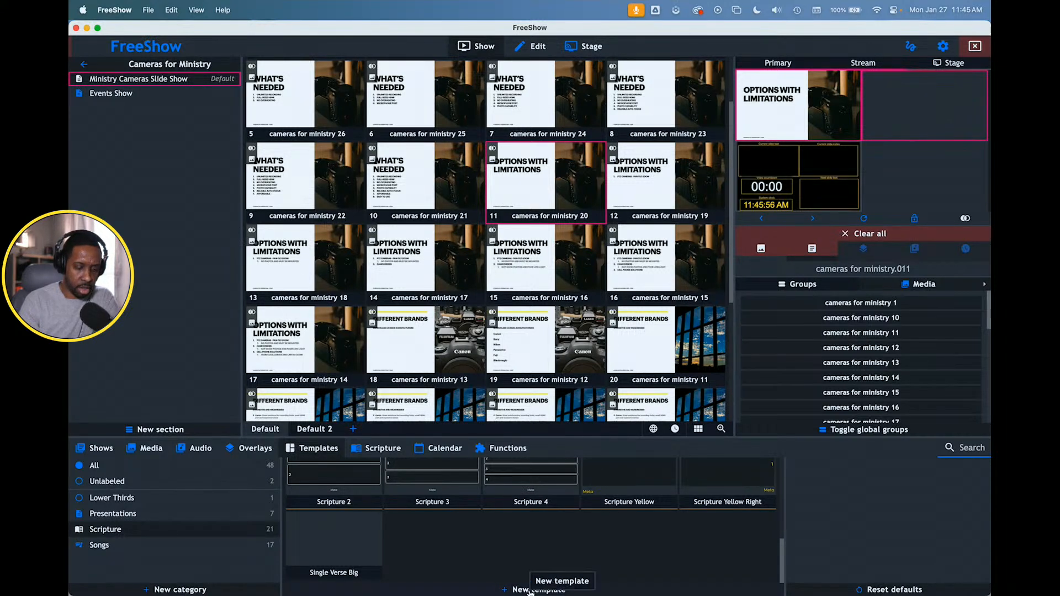
pyautogui.click(513, 451)
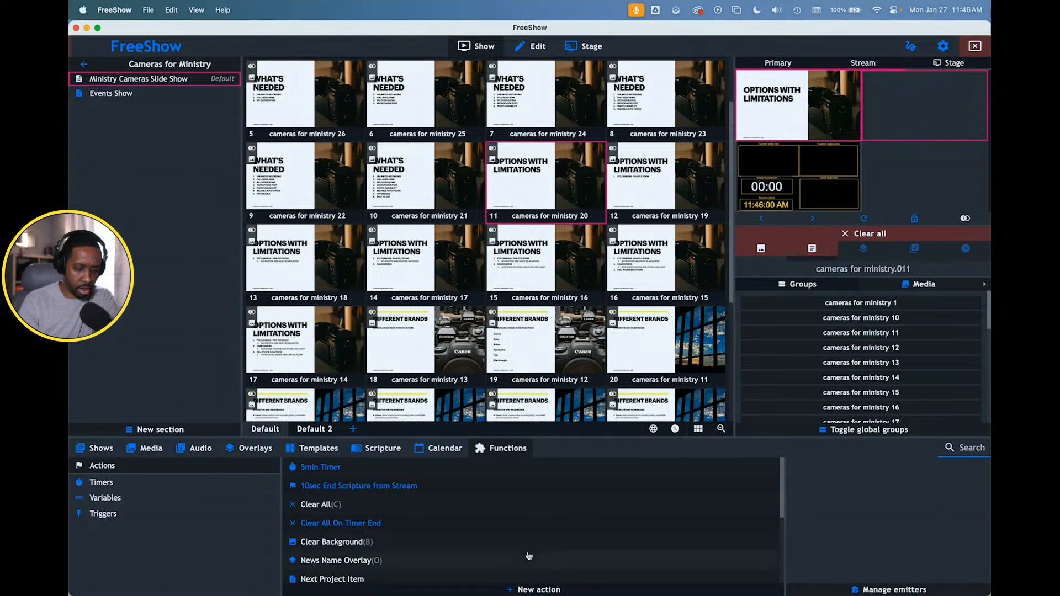
pyautogui.click(530, 589)
pyautogui.click(576, 192)
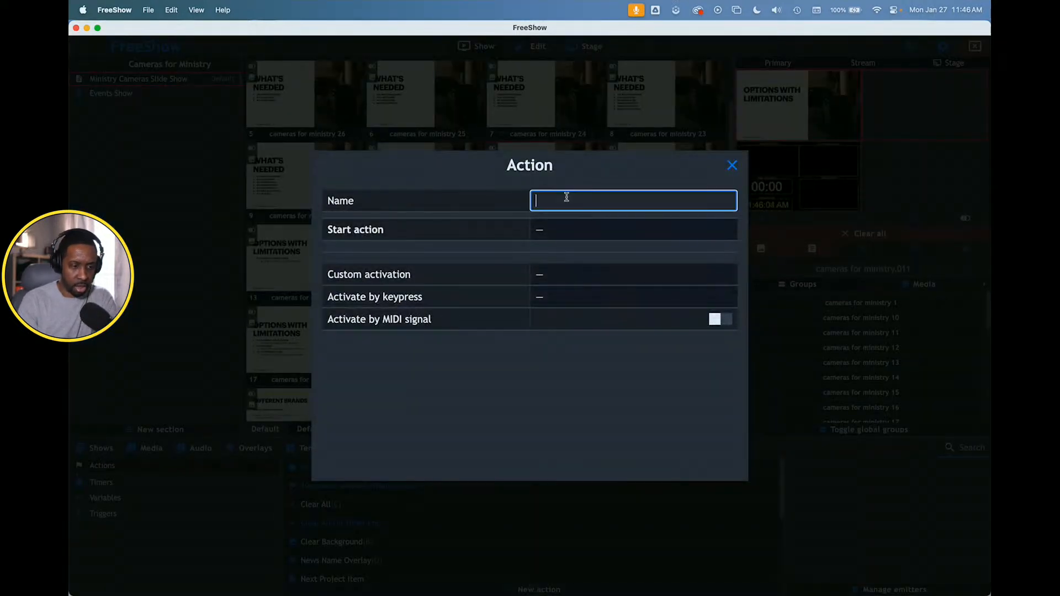
pyautogui.write('Clear ab')
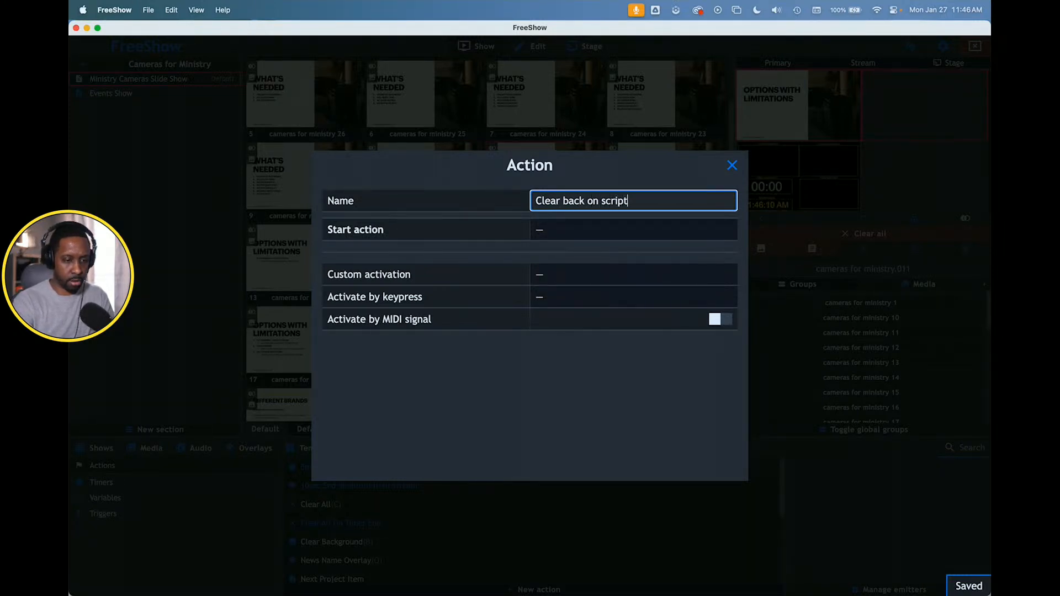
# - Set the new action's start action to Clear background
pyautogui.click(563, 228)
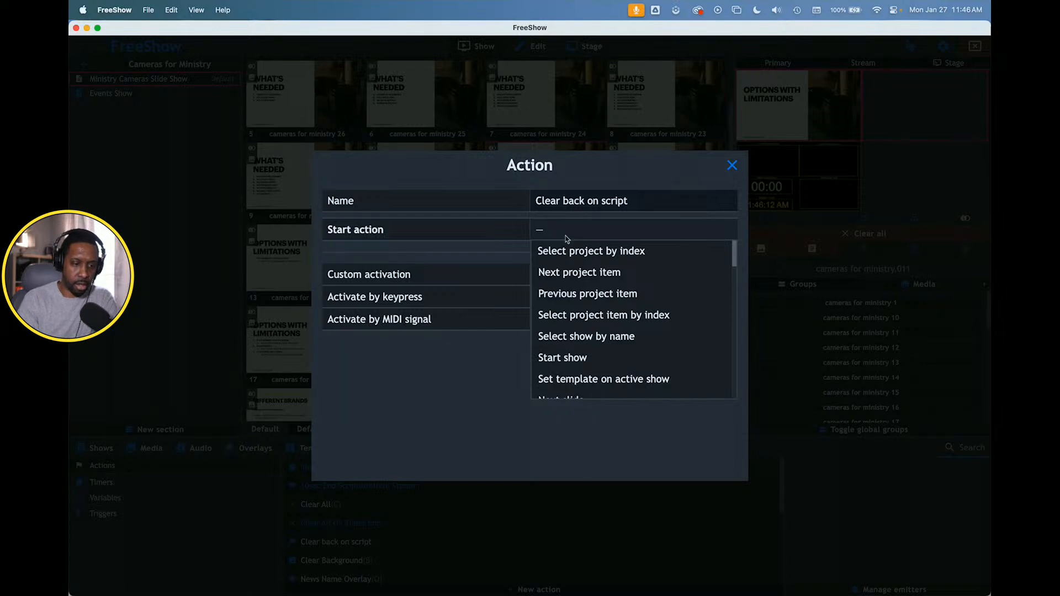
pyautogui.scroll(-1, 574, 313)
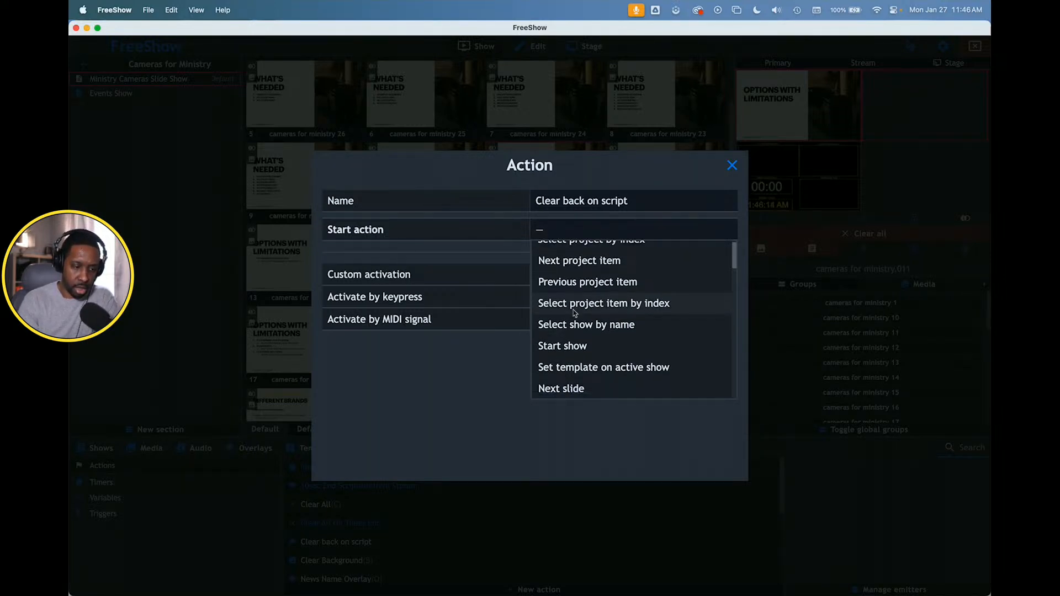
pyautogui.scroll(-6, 574, 313)
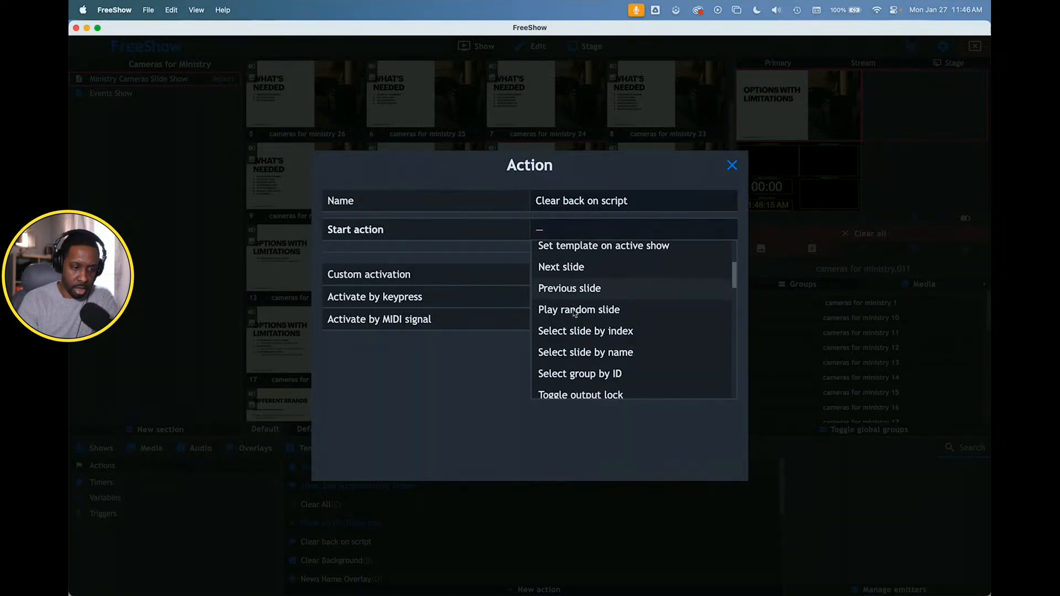
pyautogui.scroll(6, 574, 313)
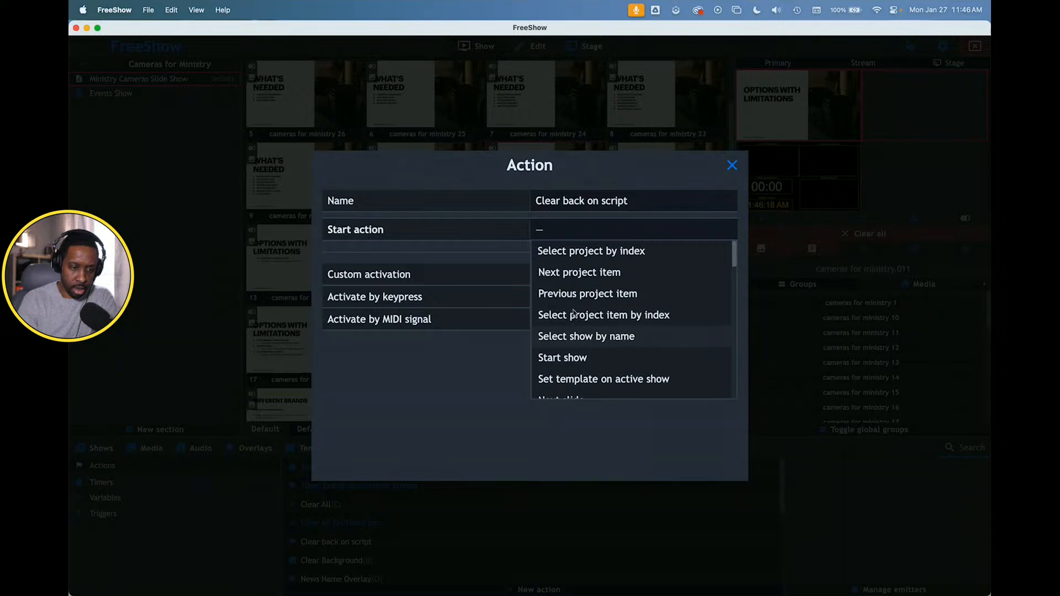
pyautogui.scroll(-5, 574, 313)
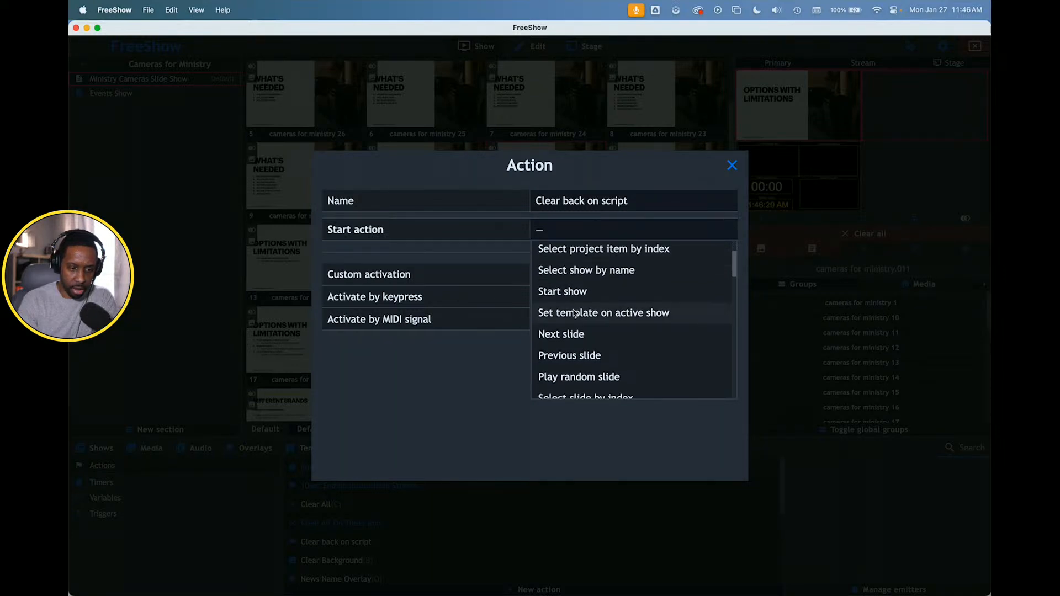
pyautogui.scroll(-5, 574, 313)
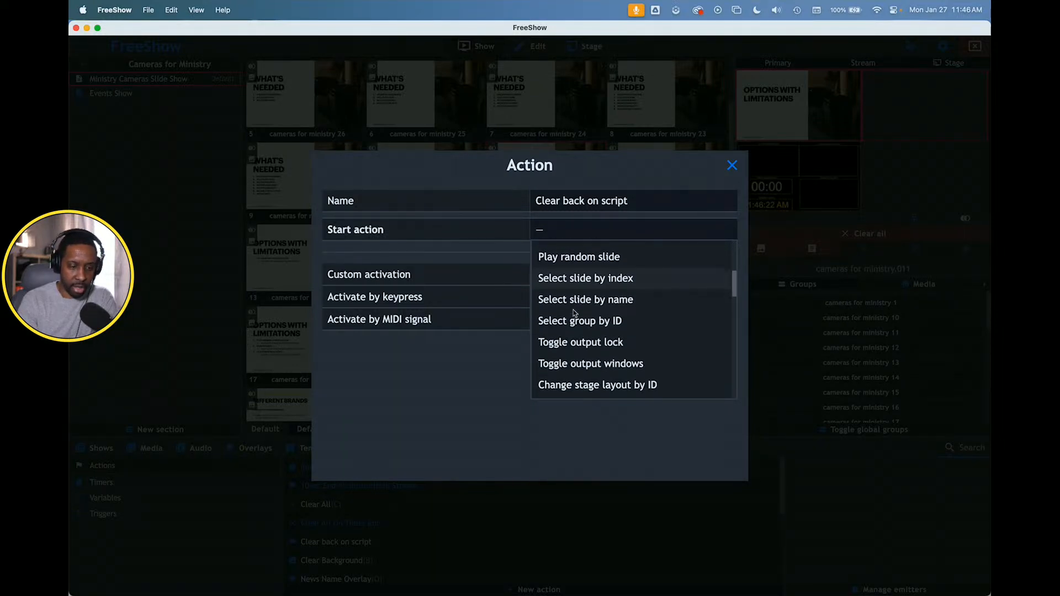
pyautogui.scroll(-4, 574, 313)
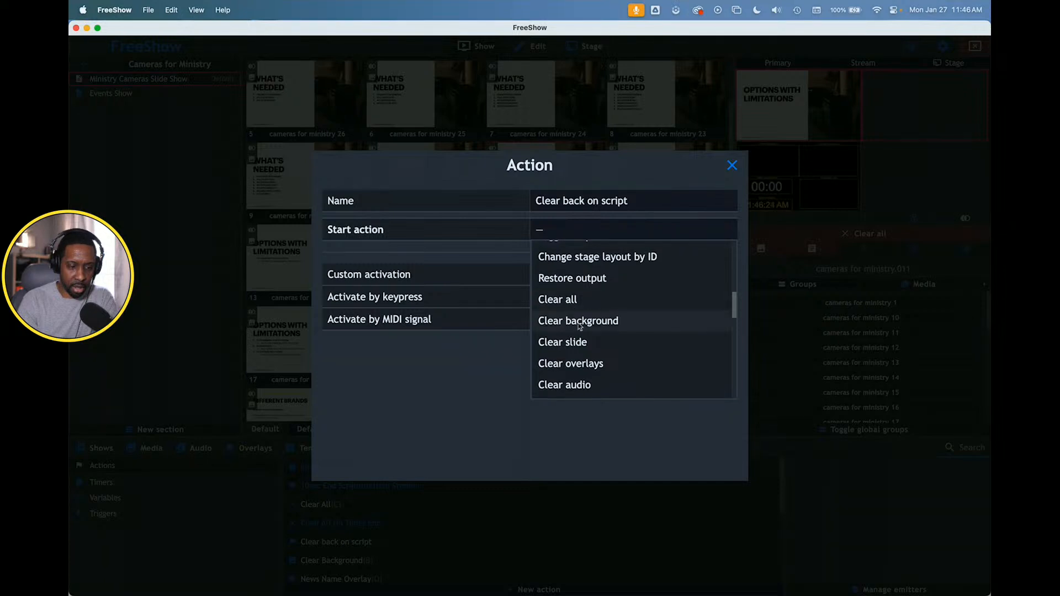
pyautogui.click(583, 326)
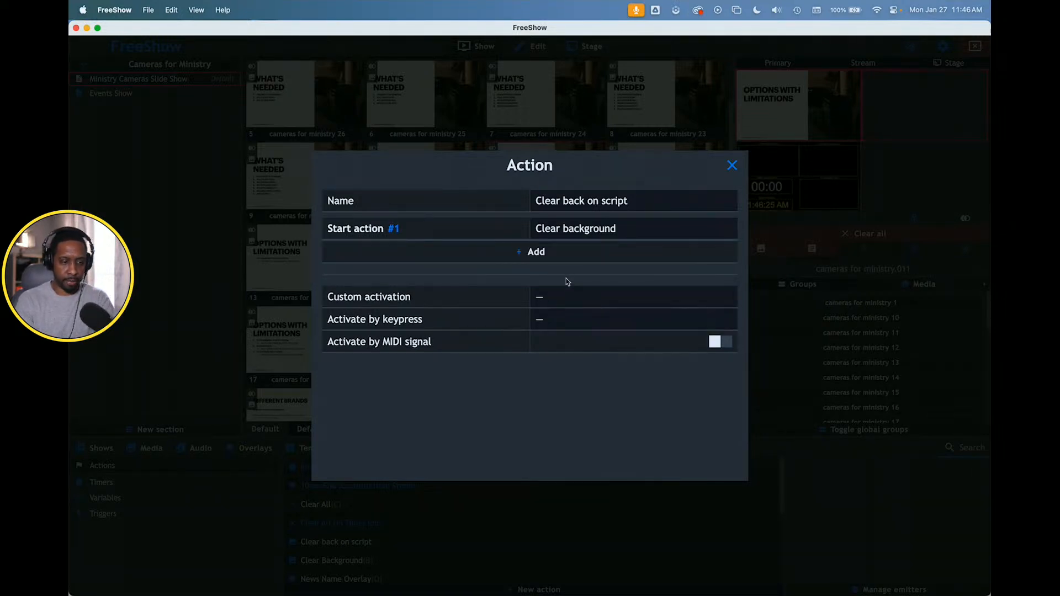
# - Set the action's custom activation to "Activate when scripture is started" and close its settings
pyautogui.click(551, 298)
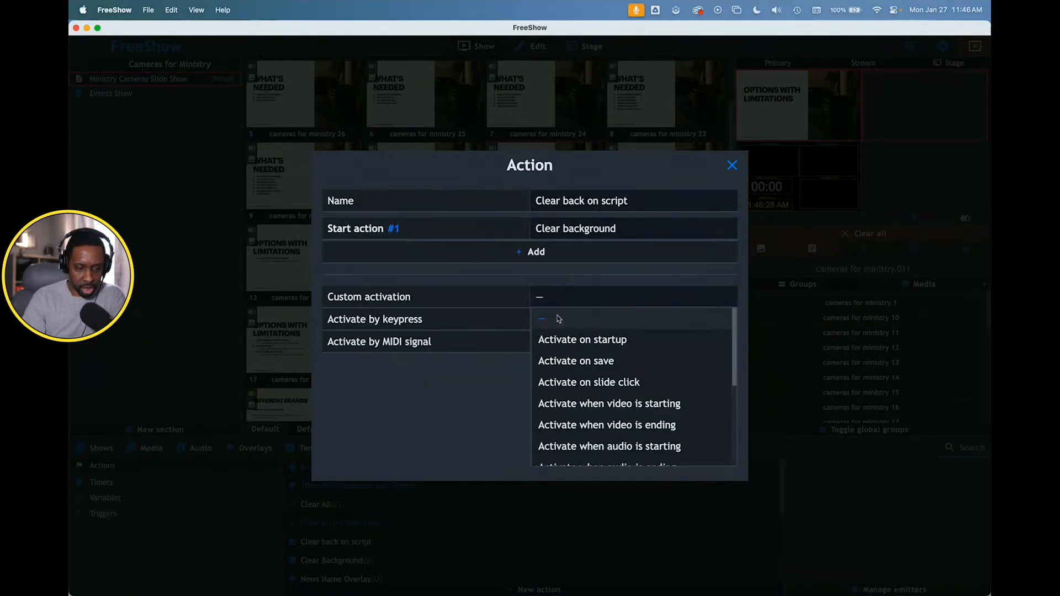
pyautogui.scroll(-1, 579, 379)
pyautogui.scroll(-5, 580, 380)
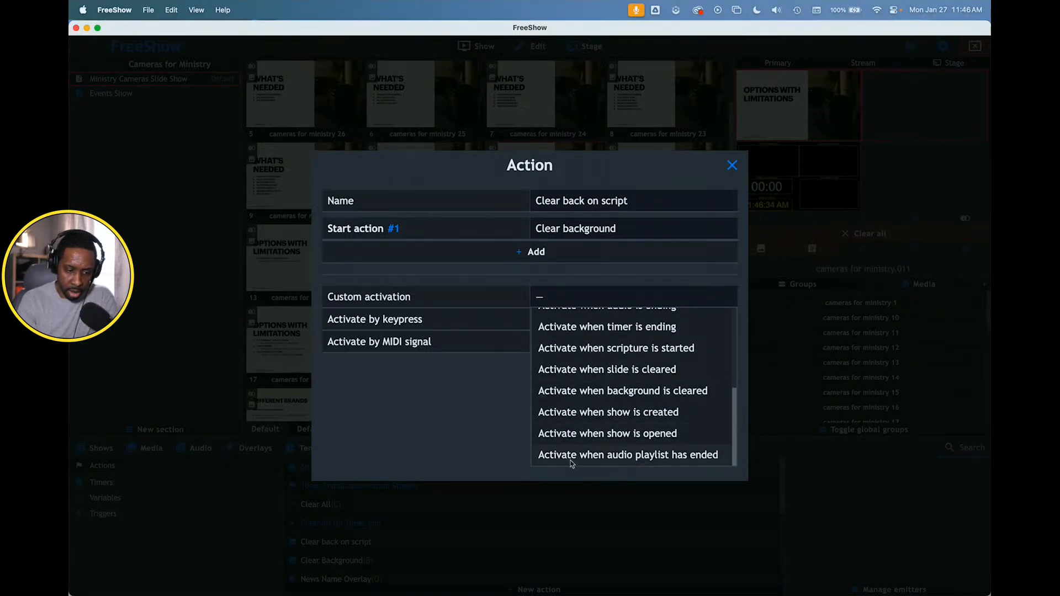
pyautogui.scroll(1, 593, 386)
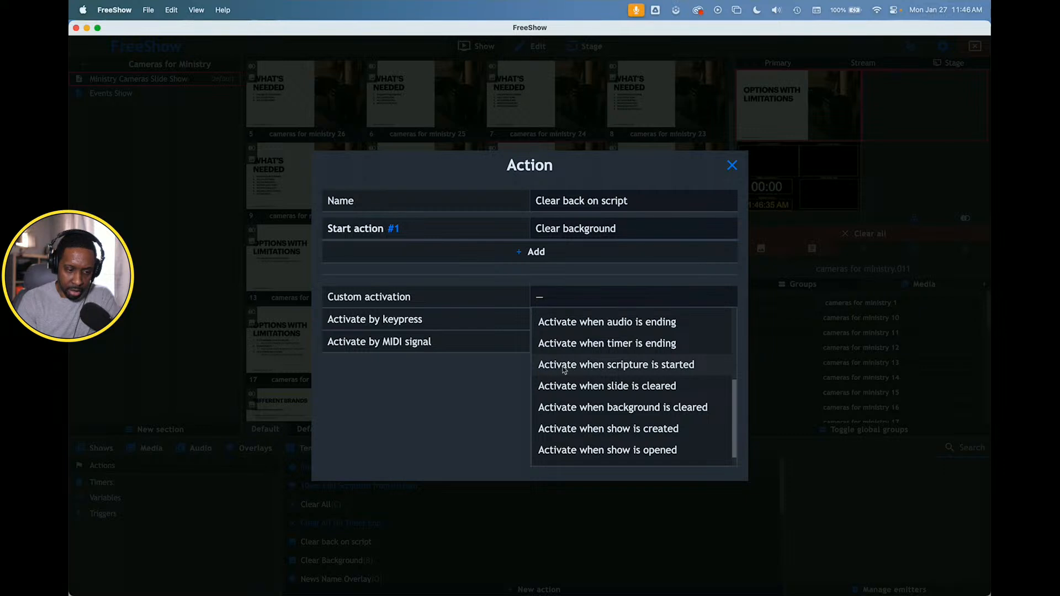
pyautogui.click(627, 364)
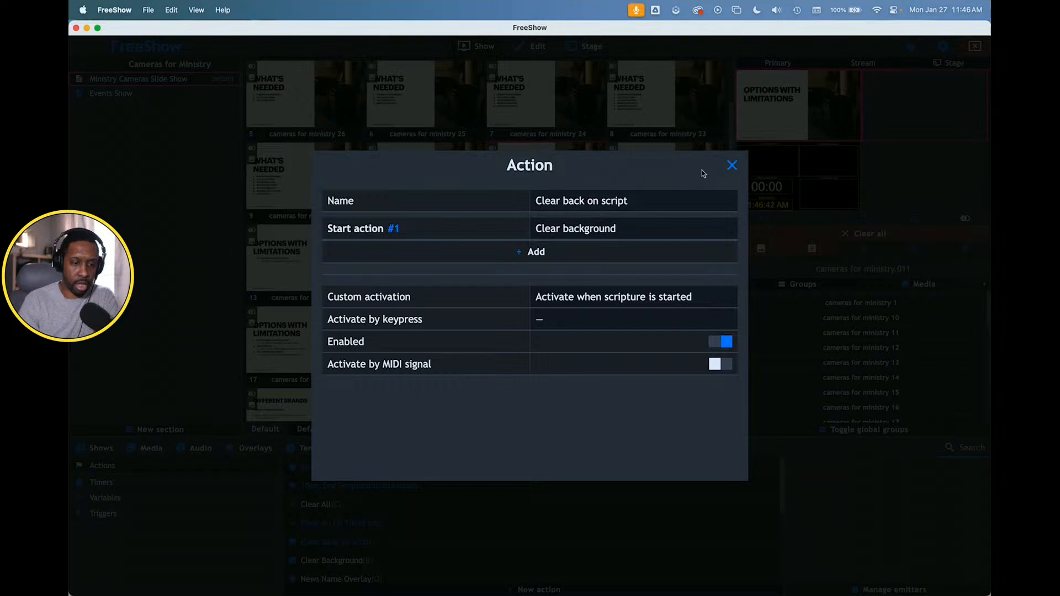
pyautogui.click(731, 165)
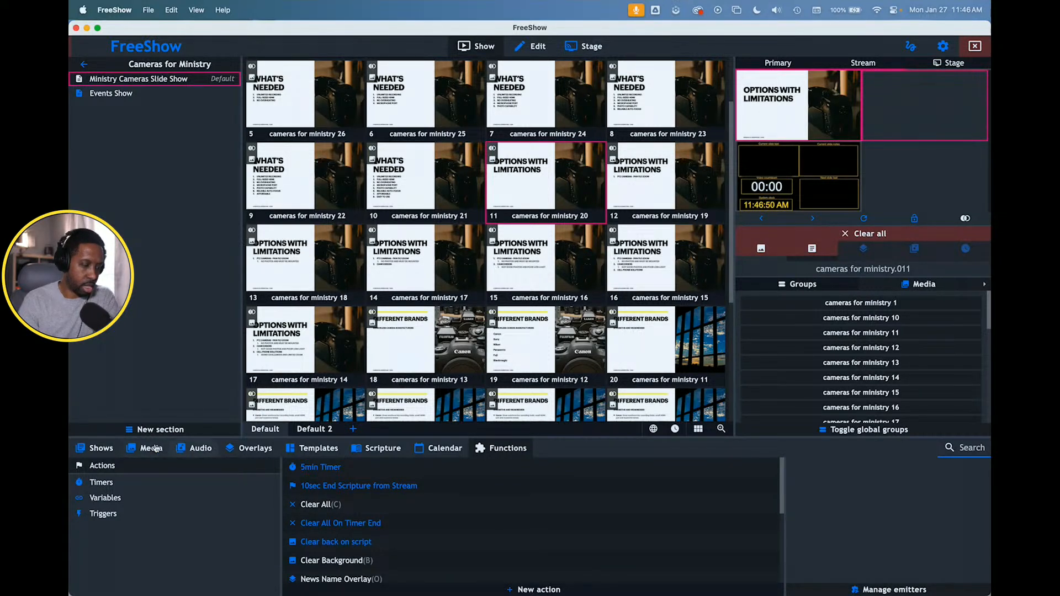
# - Set the category action of the Scripture show category to "Clear back on script"
pyautogui.click(104, 448)
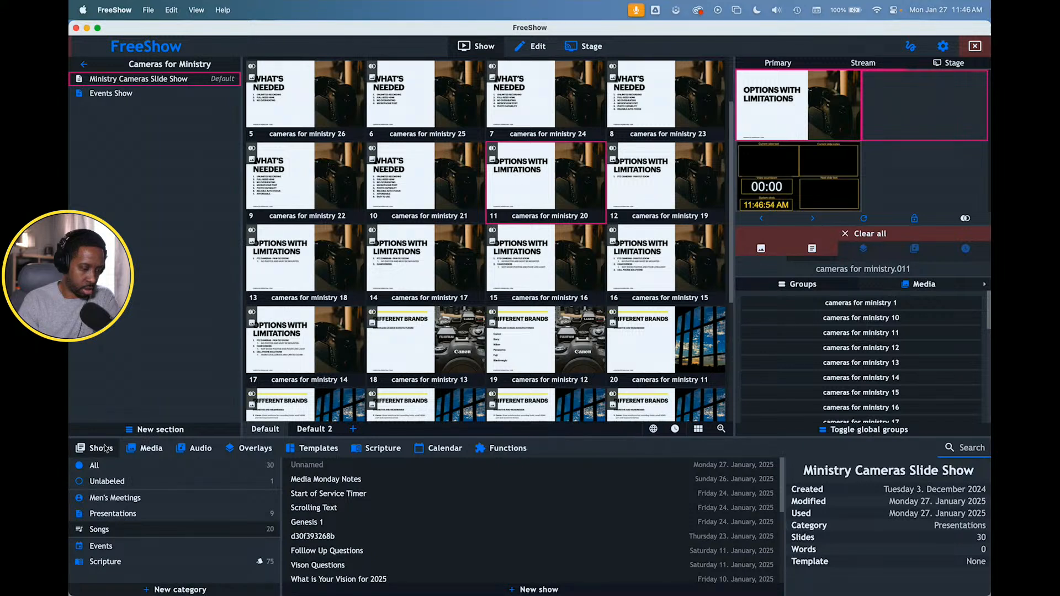
pyautogui.rightClick(131, 565)
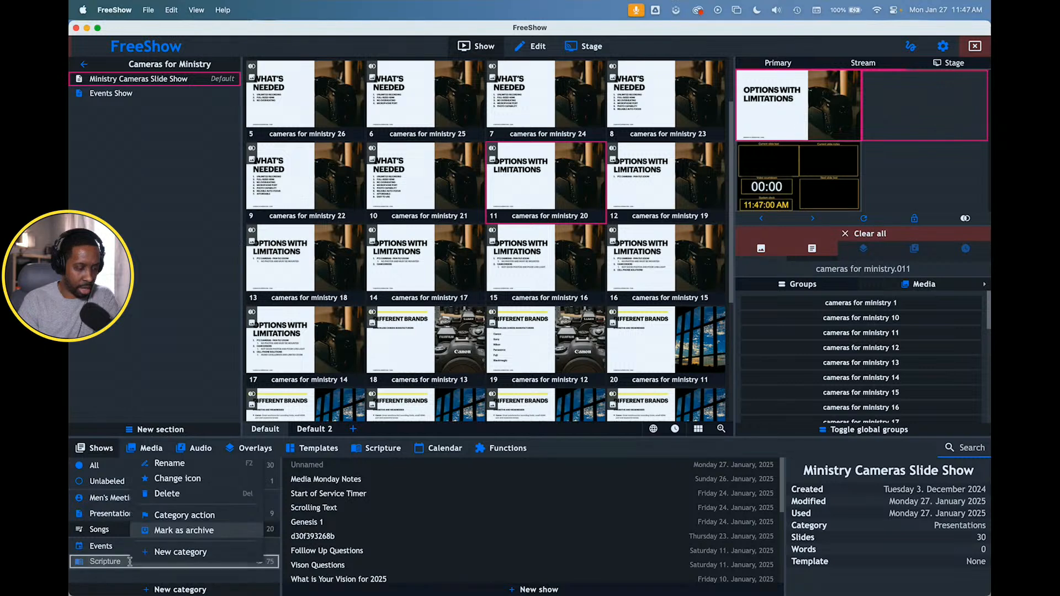
pyautogui.click(176, 515)
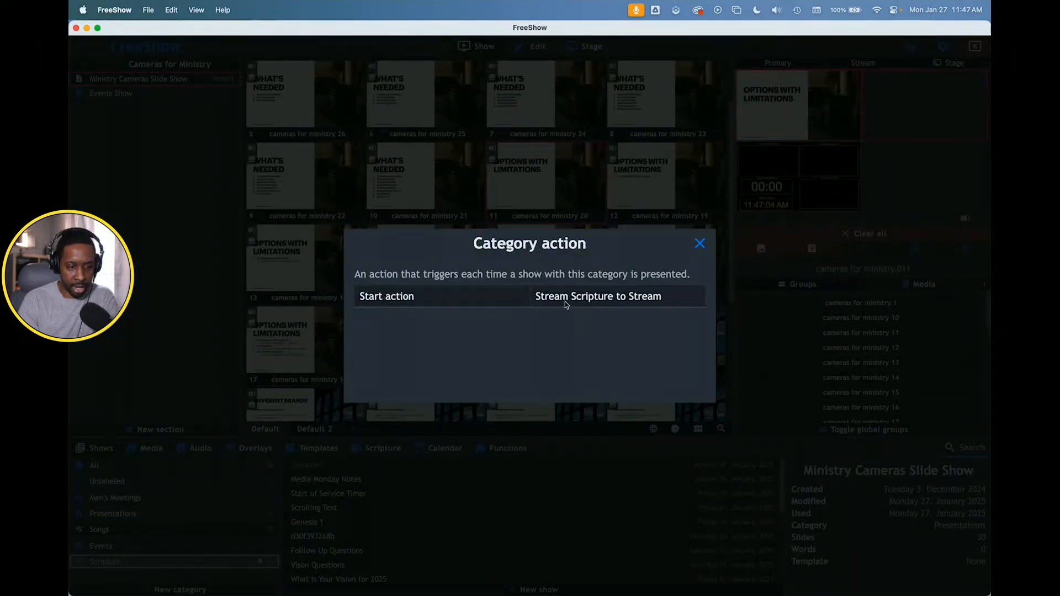
pyautogui.click(605, 299)
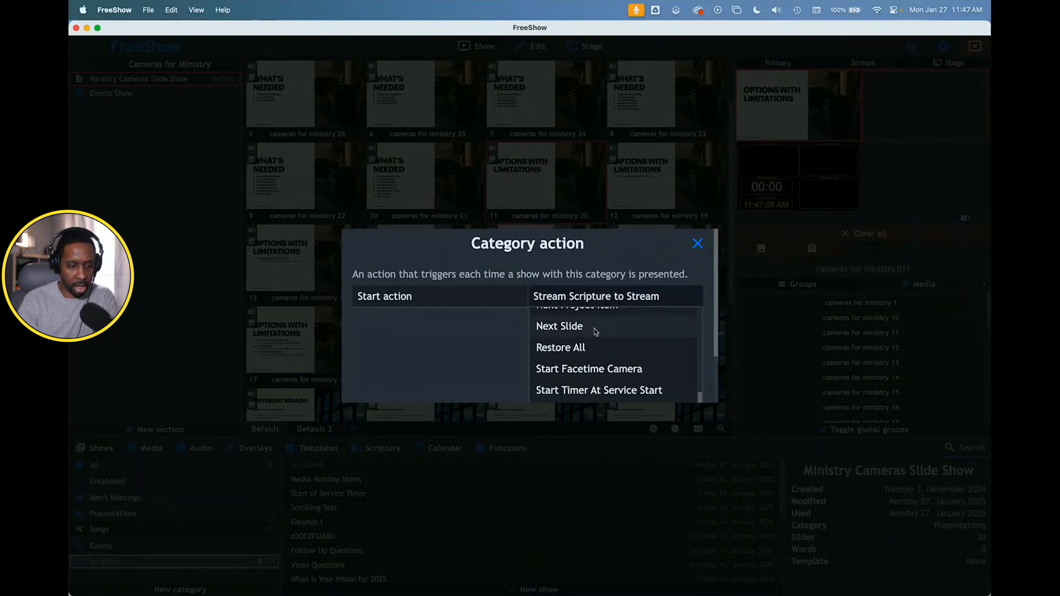
pyautogui.scroll(-3, 592, 334)
pyautogui.scroll(5, 592, 339)
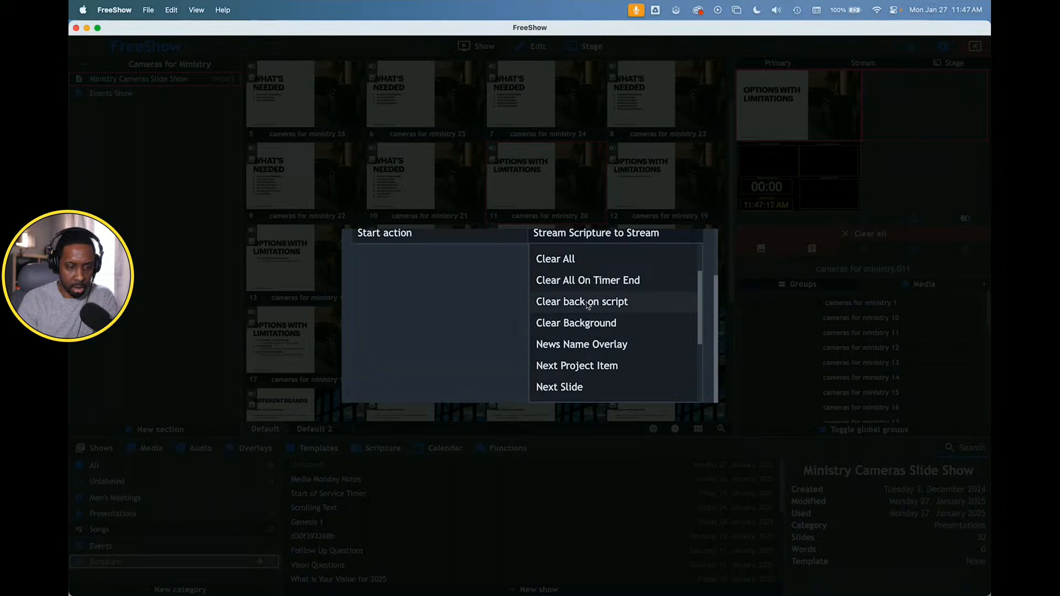
pyautogui.click(588, 303)
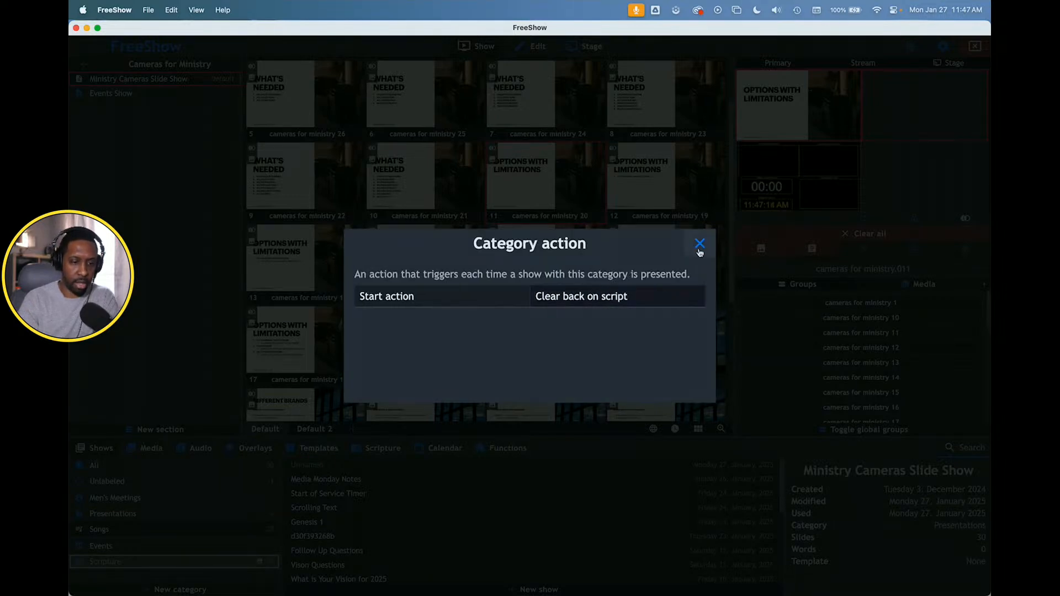
pyautogui.click(699, 244)
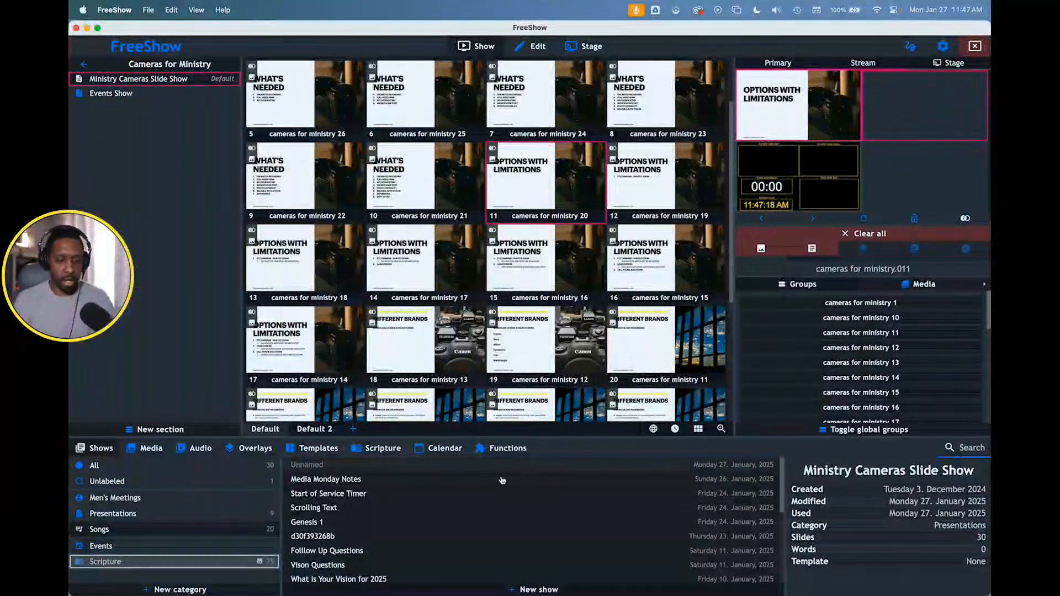
# - Present the cameras for ministry 16 and 15 slides, followed by Romans 12:2 from the New Living Translation
pyautogui.click(385, 447)
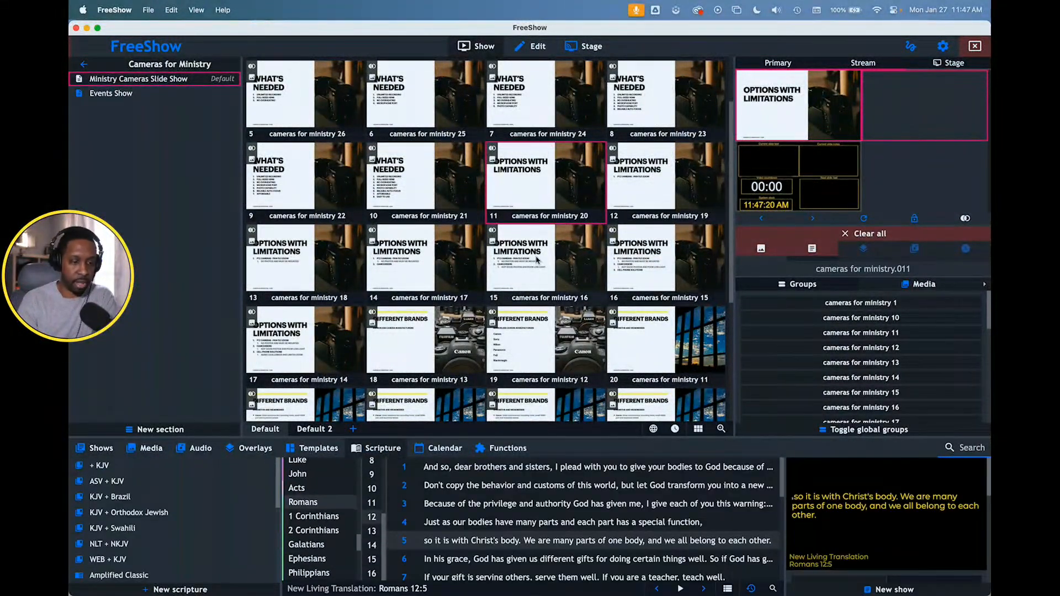
pyautogui.click(549, 264)
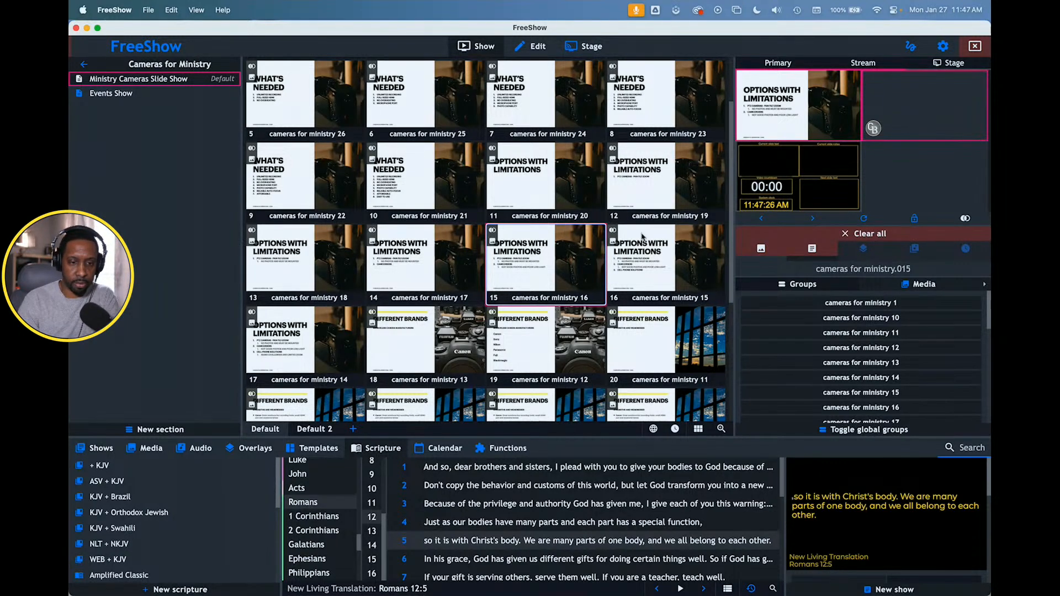
pyautogui.click(642, 274)
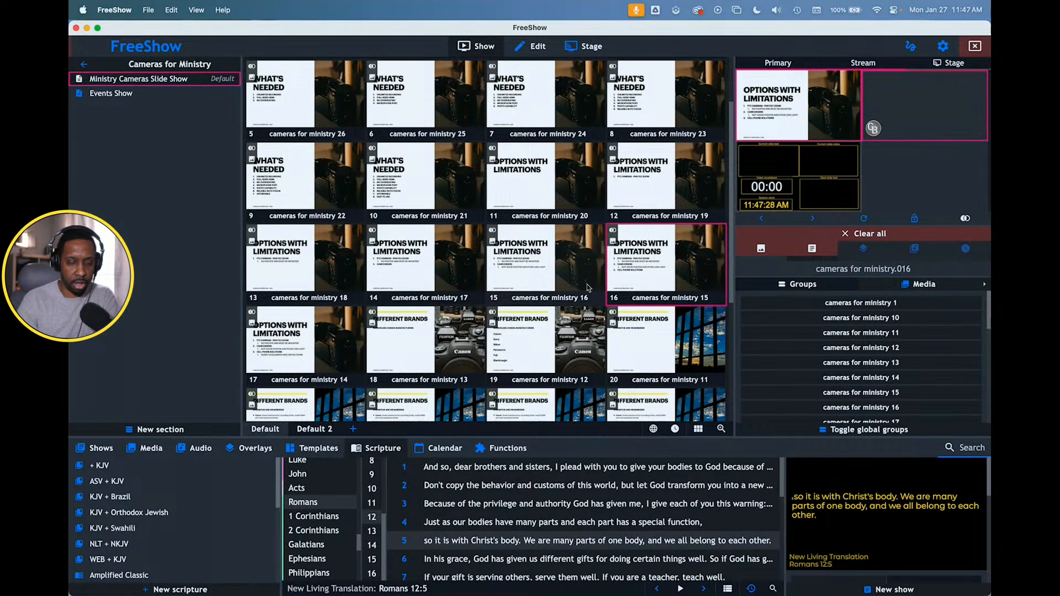
pyautogui.scroll(-3, 528, 258)
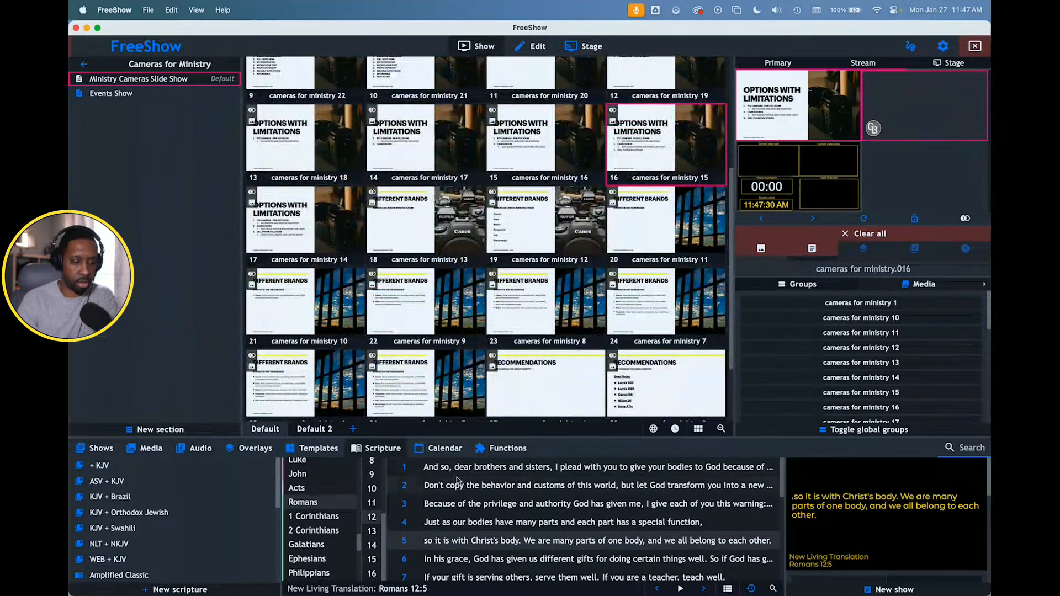
pyautogui.doubleClick(493, 488)
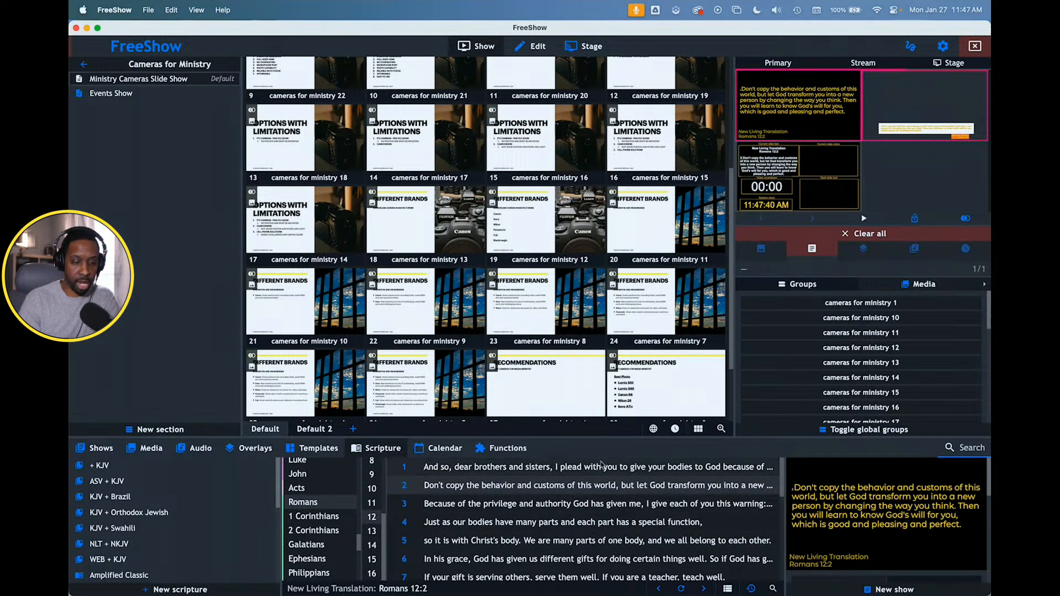
# - Enlarge the scripture area to reveal its template options and present Romans 12:8 on the outputs
pyautogui.moveTo(594, 439); pyautogui.dragTo(592, 369)
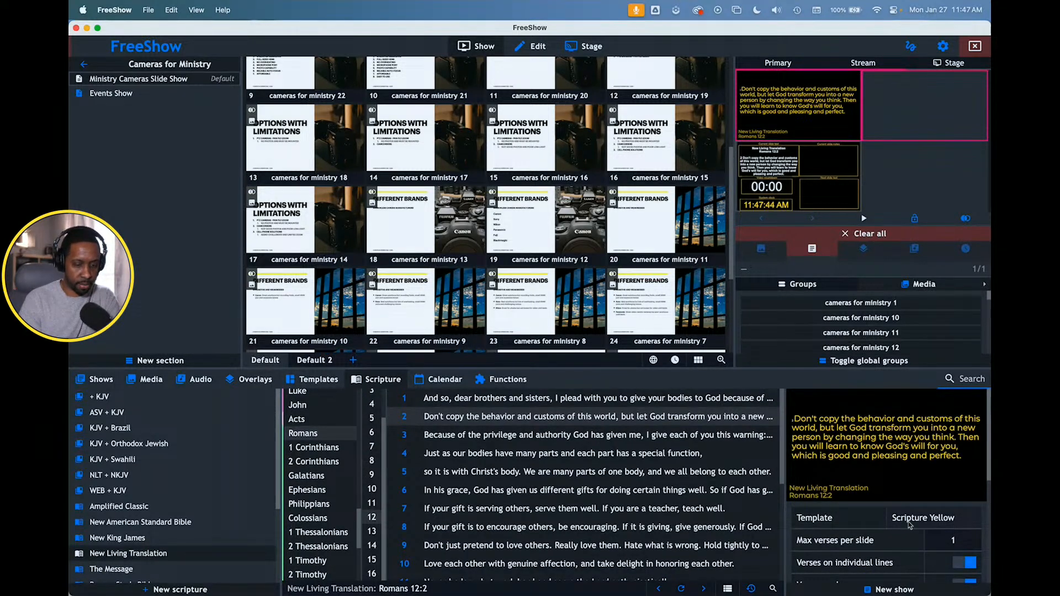
pyautogui.click(547, 529)
pyautogui.doubleClick(548, 530)
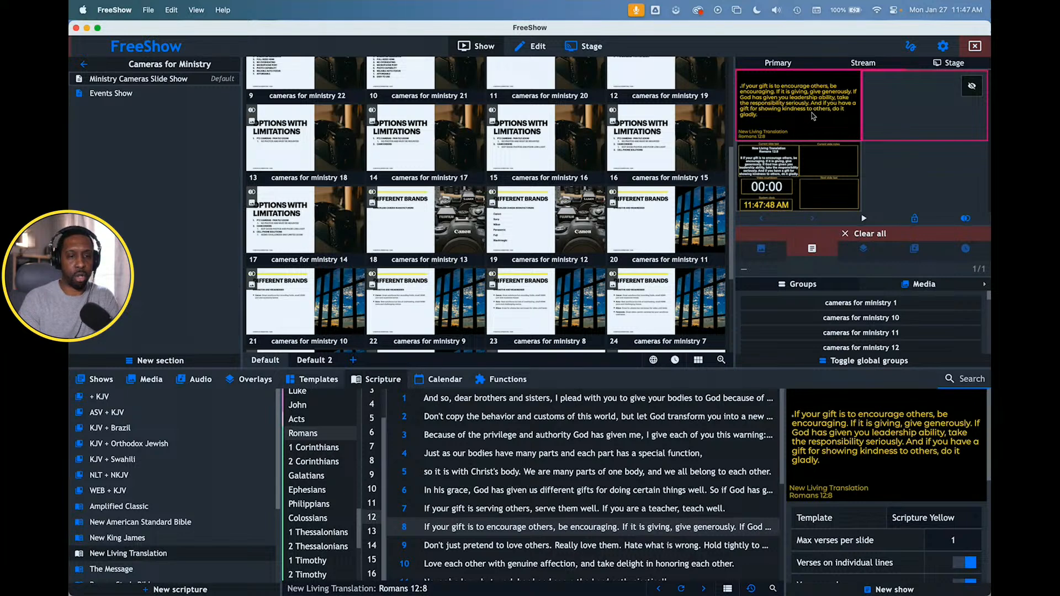
# - Switch the outputs back to the cameras for ministry 15 slide and display the show categories
pyautogui.click(668, 139)
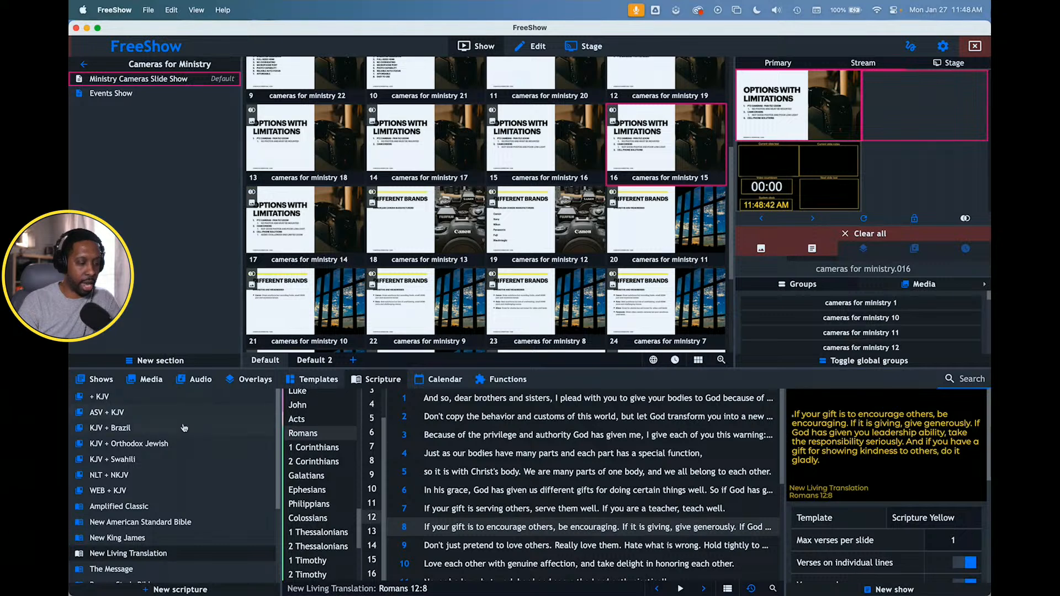
pyautogui.click(102, 381)
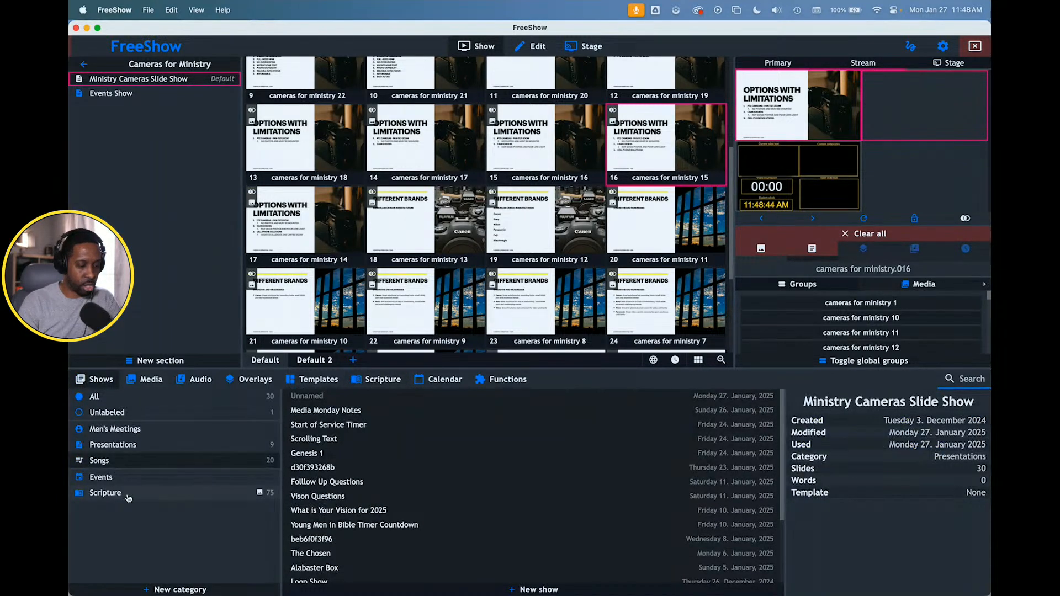
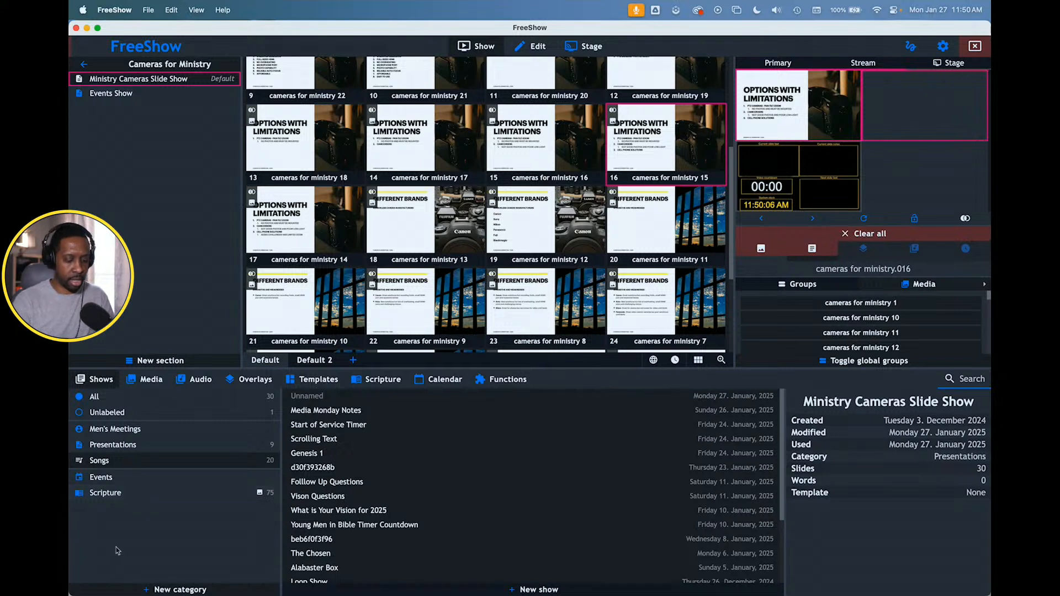
pyautogui.press('super+space')
pyautogui.write('ndi')
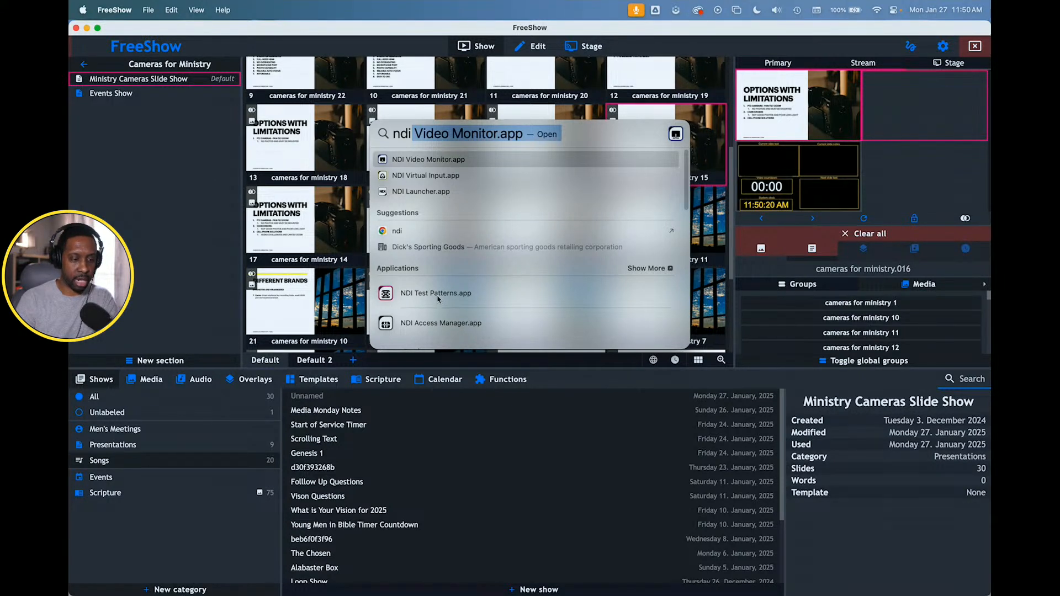
pyautogui.scroll(-2, 432, 329)
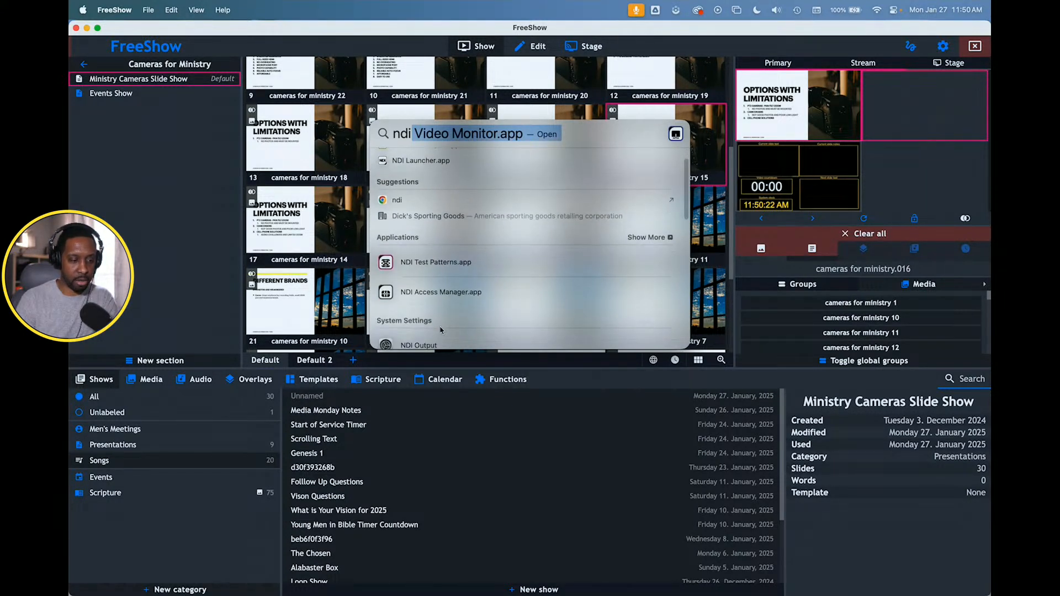
pyautogui.scroll(2, 441, 330)
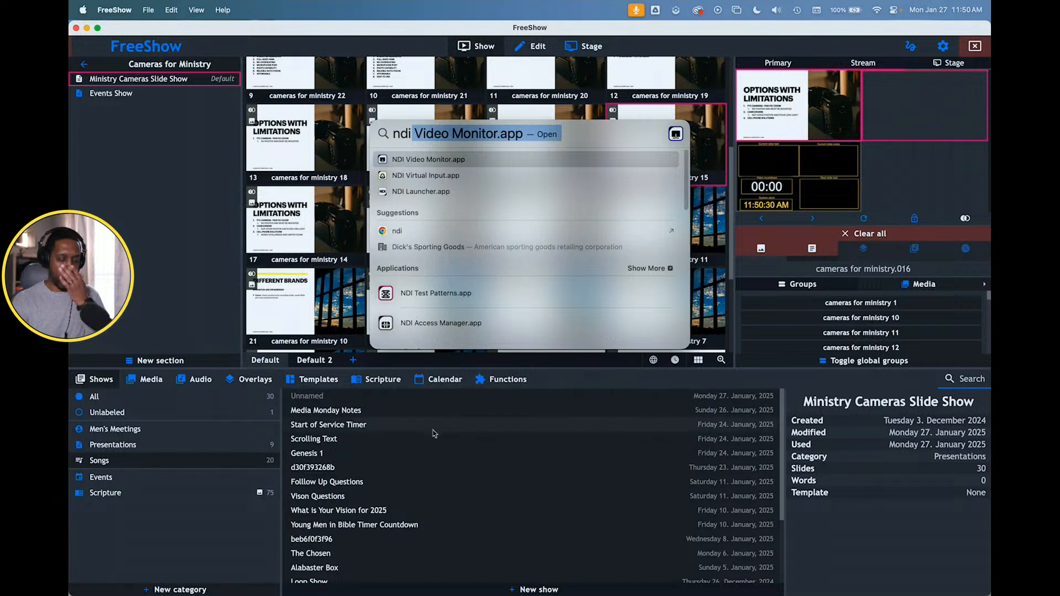
pyautogui.click(421, 469)
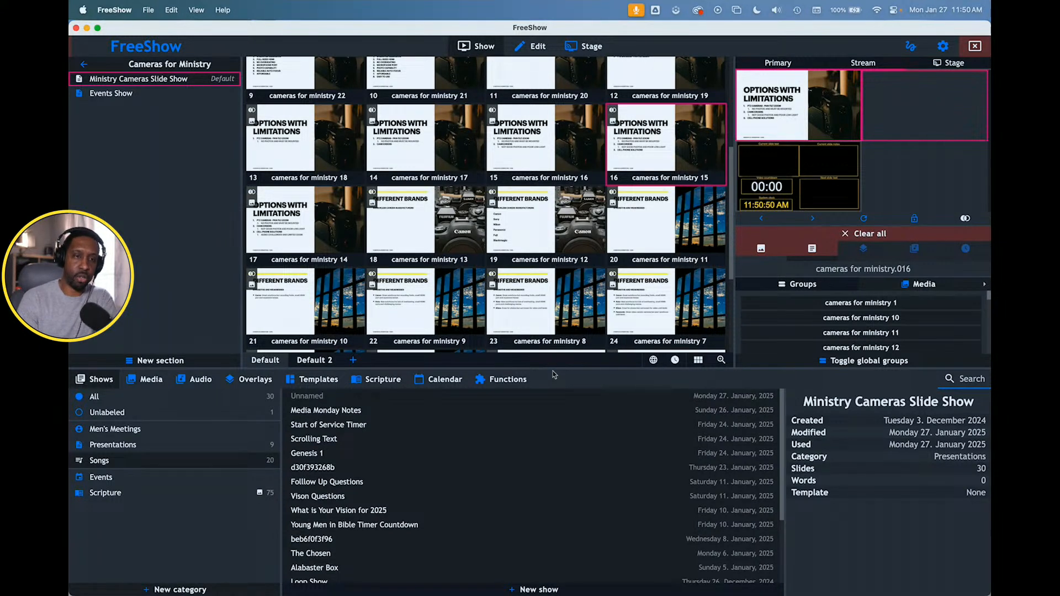
# - Switch to OBS and dismiss the software update window
pyautogui.moveTo(505, 588)
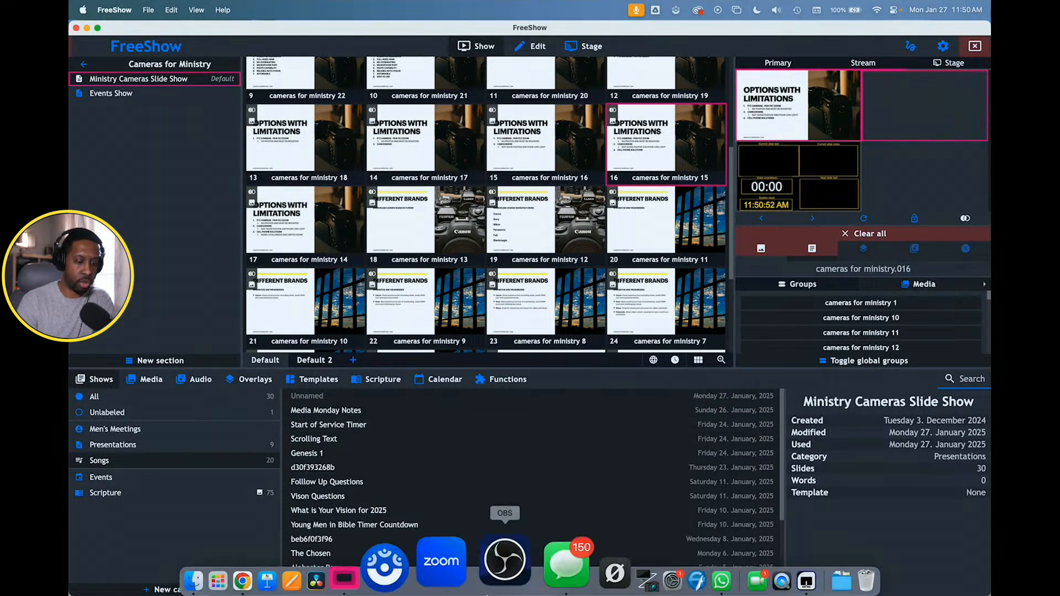
pyautogui.click(495, 571)
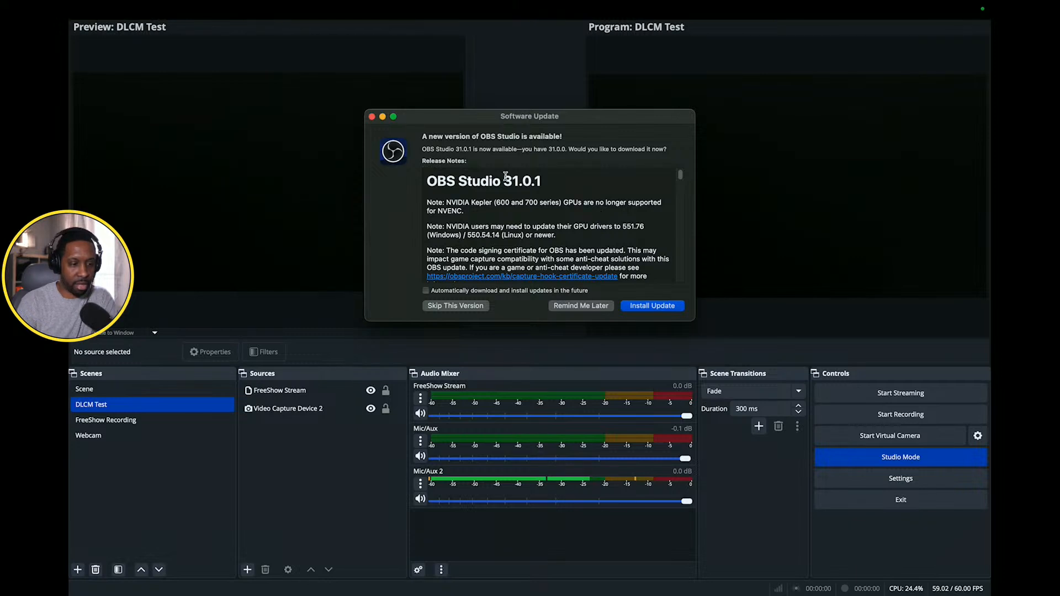
pyautogui.click(371, 116)
pyautogui.click(327, 401)
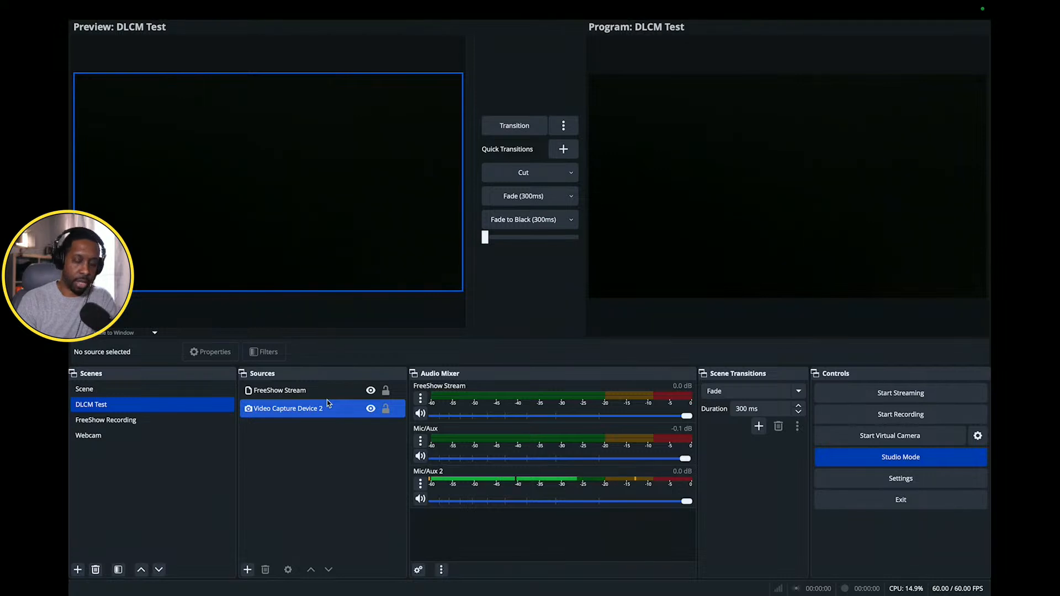
# - Check the NDI output settings for the main and preview outputs and leave them without changes
pyautogui.moveTo(262, 2)
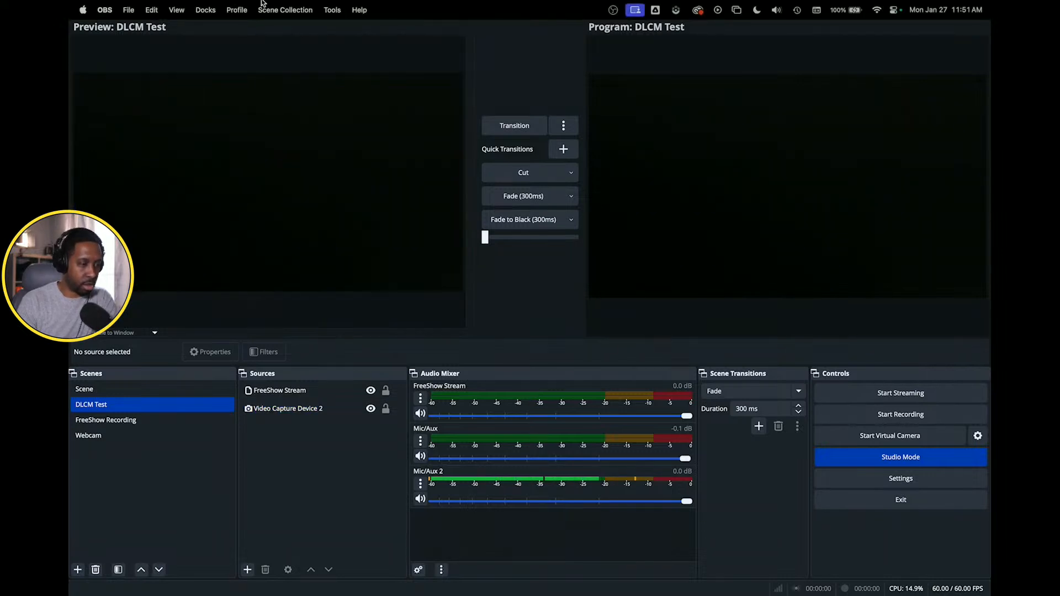
pyautogui.click(331, 10)
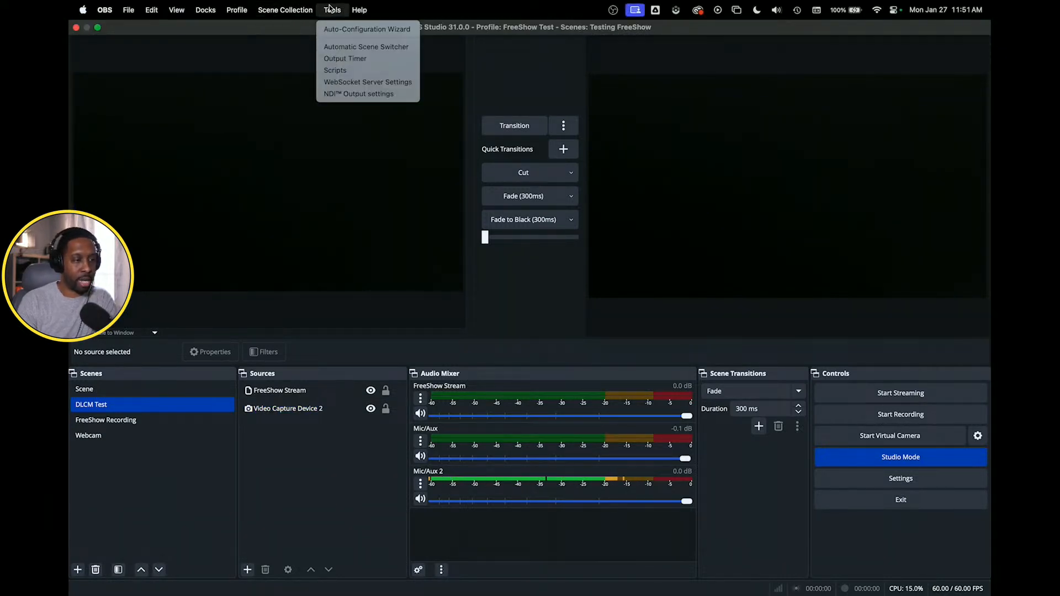
pyautogui.click(348, 95)
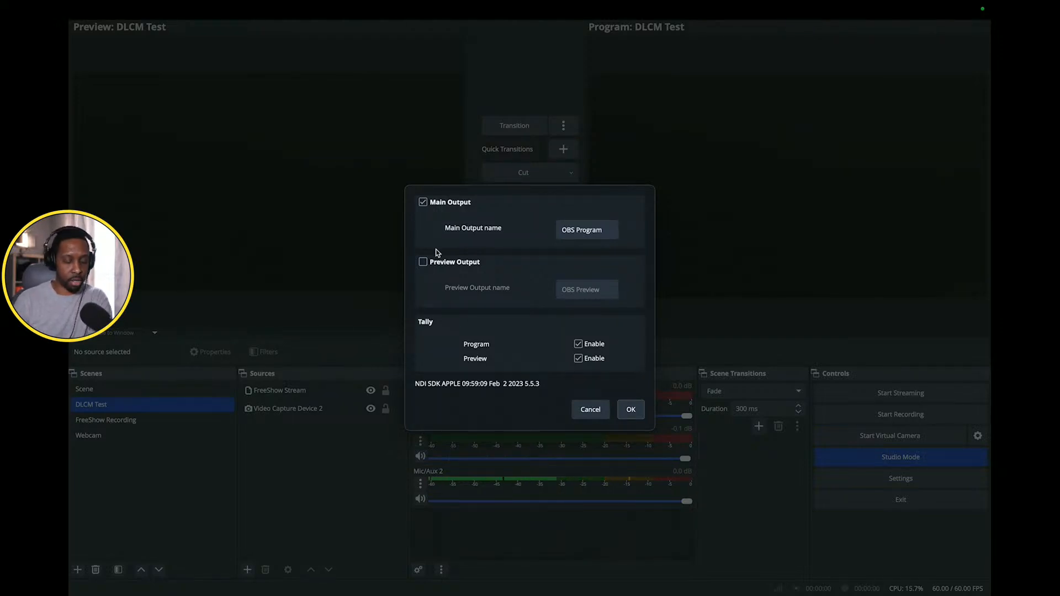
pyautogui.click(589, 409)
# - Hide the FreeShow Stream and Video Capture Device 2 sources in the DLCM Test scene
pyautogui.click(379, 397)
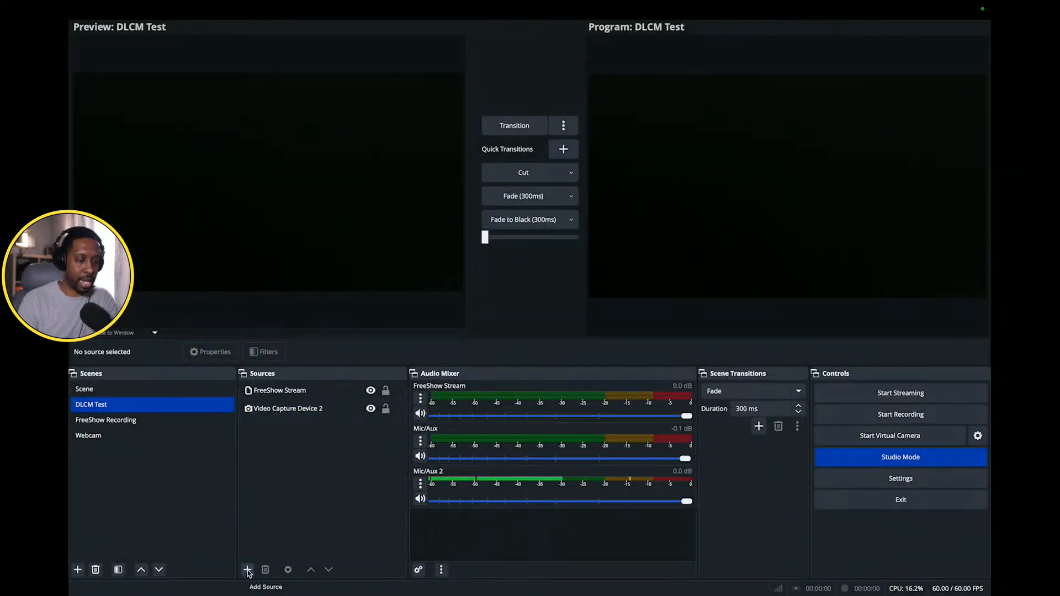
pyautogui.click(370, 390)
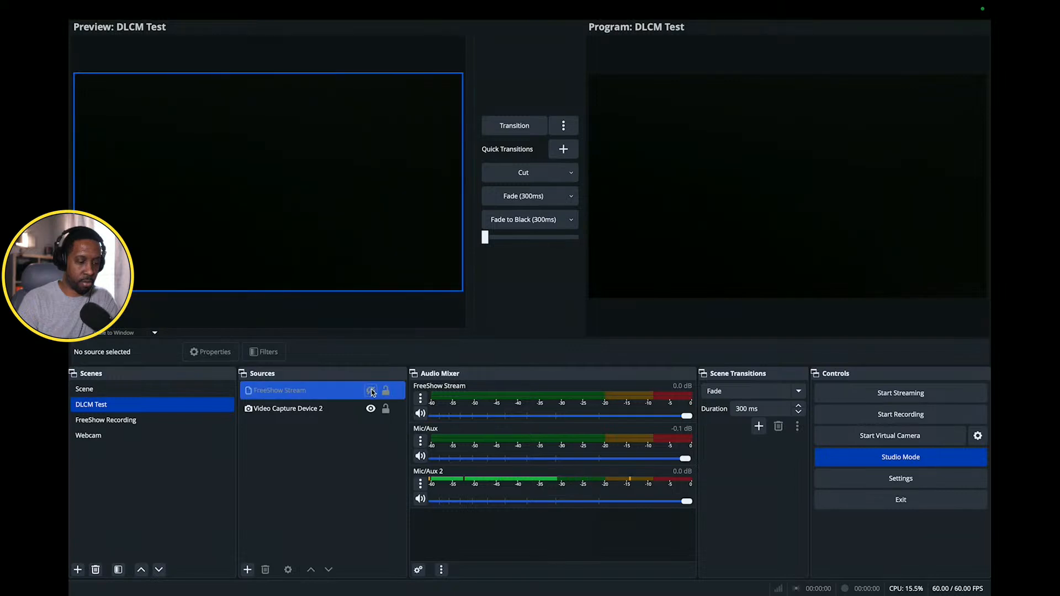
pyautogui.click(372, 409)
pyautogui.click(371, 409)
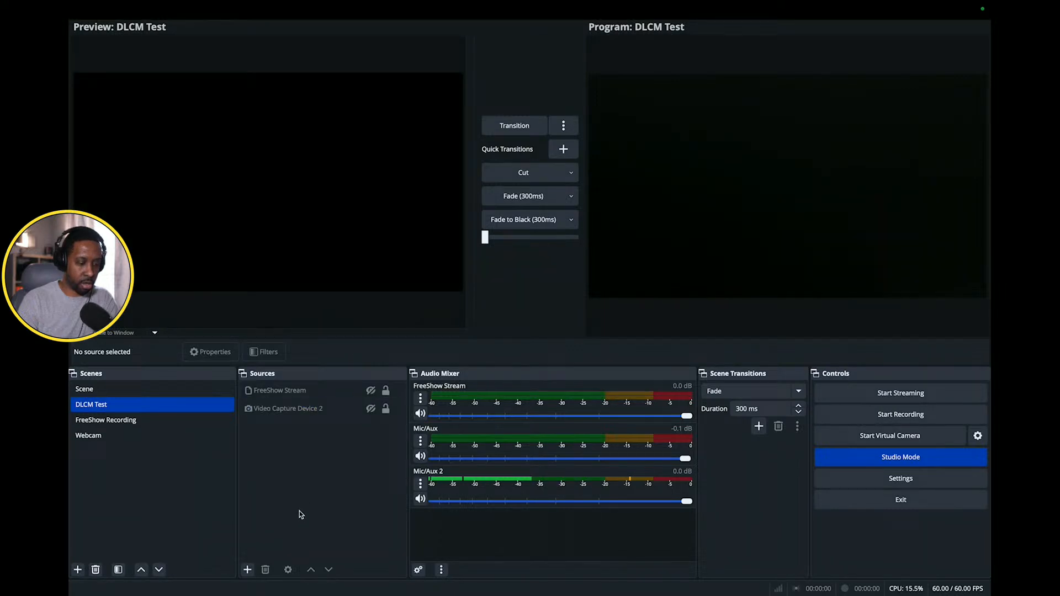
# - Add a new NDI source named "Stream FreeShow" to the DLCM Test scene
pyautogui.click(248, 569)
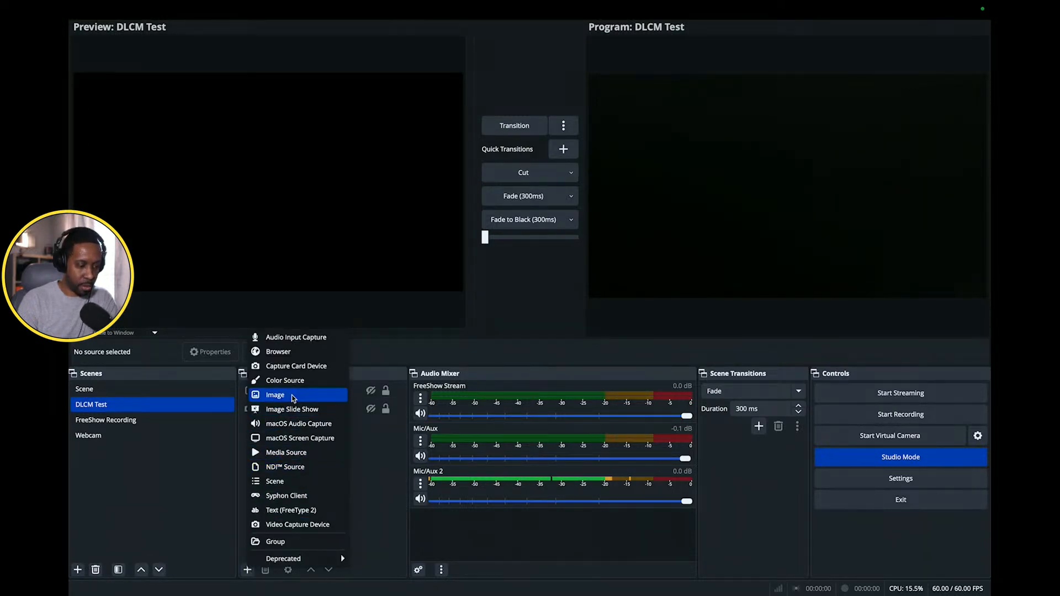
pyautogui.click(281, 466)
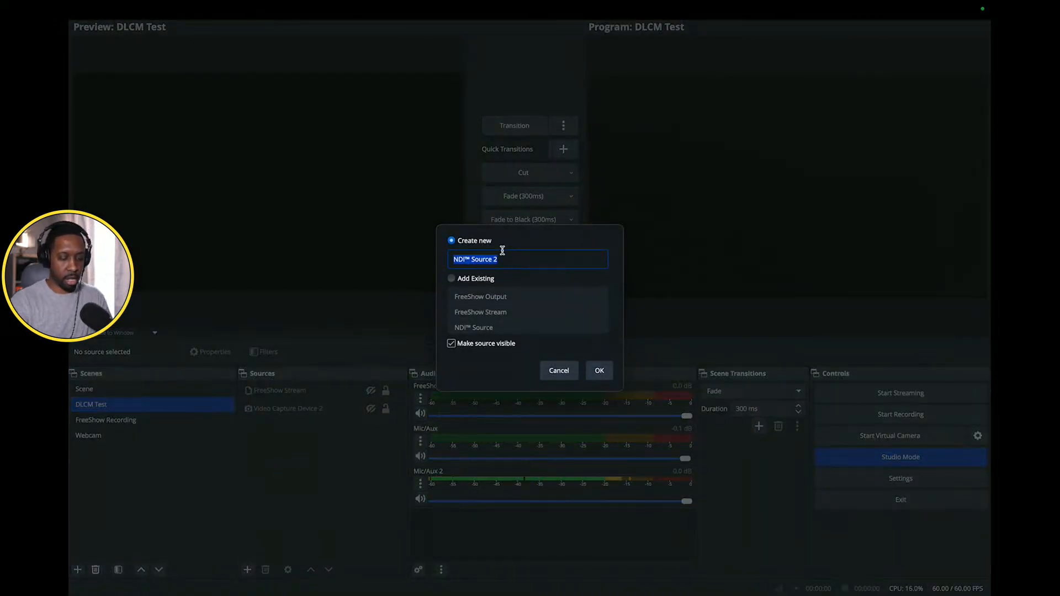
pyautogui.write('Stream')
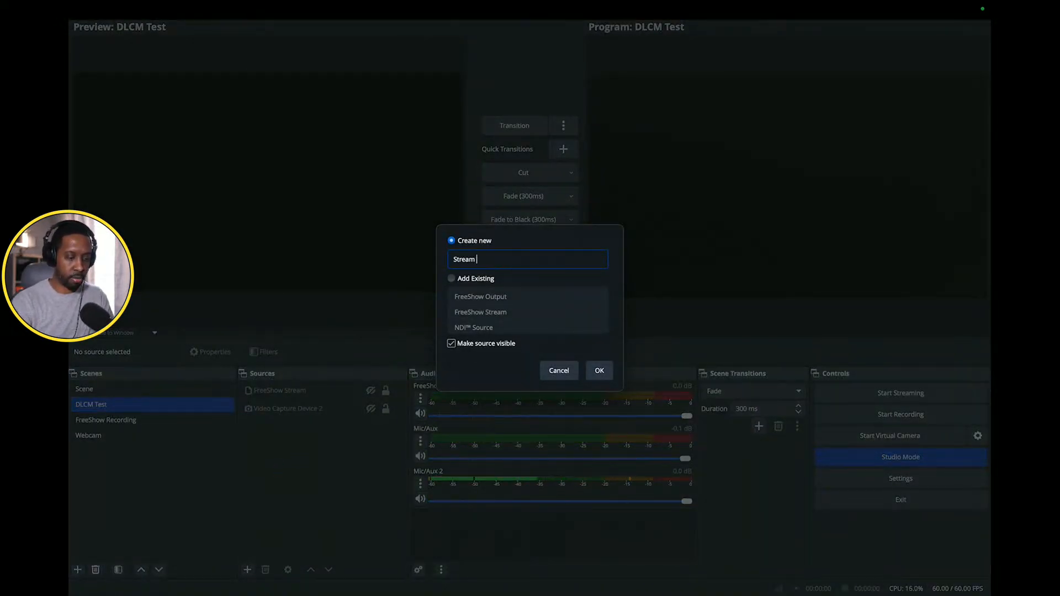
pyautogui.write(' FreeShow')
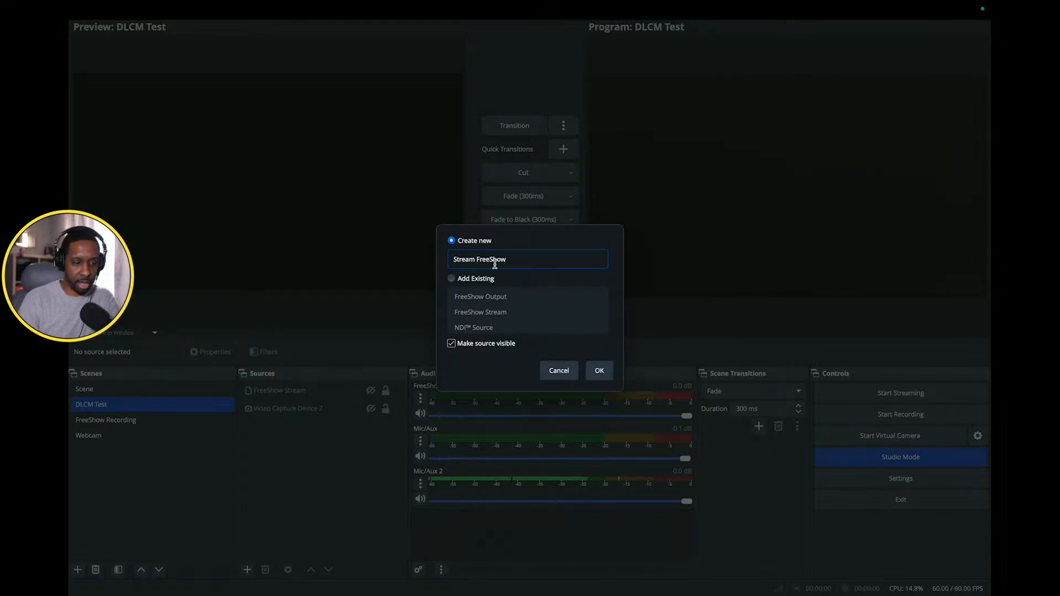
pyautogui.click(599, 370)
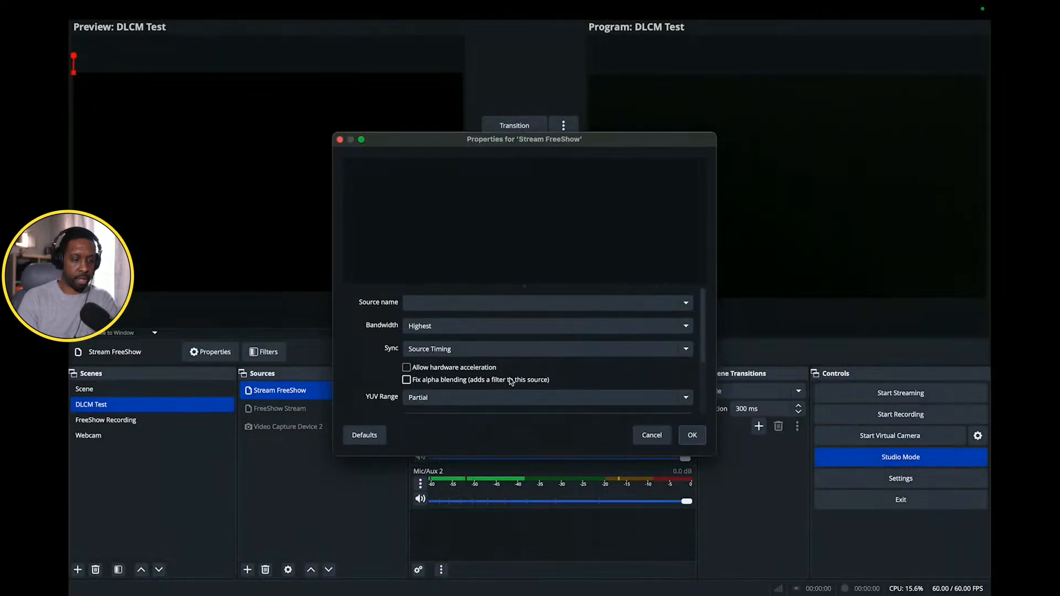
# - Set the source name of Stream FreeShow to the computer's "FreeShow NDI - Stream" feed and accept the properties
pyautogui.click(685, 303)
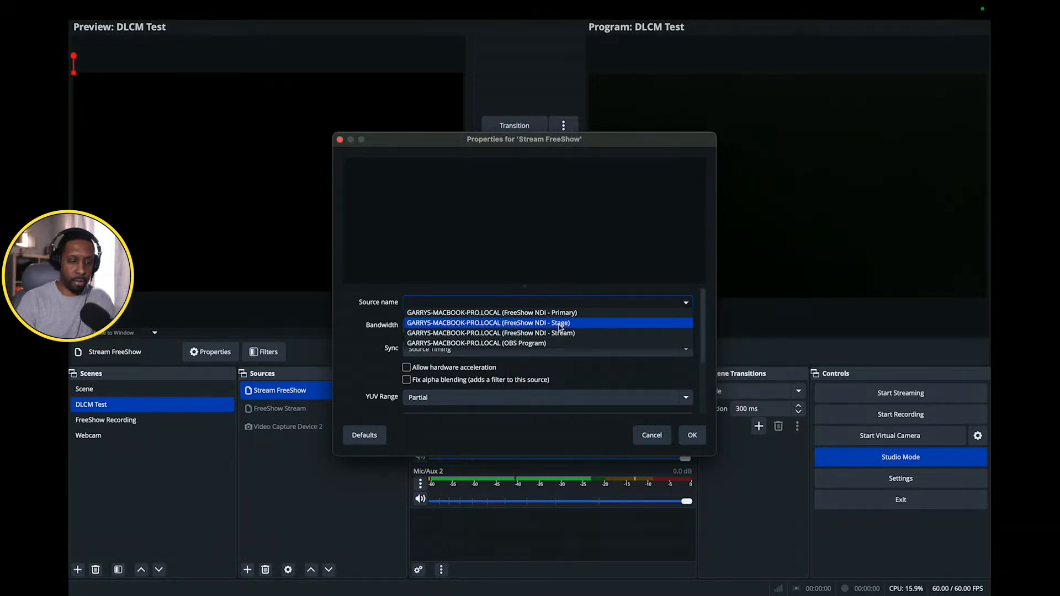
pyautogui.click(539, 335)
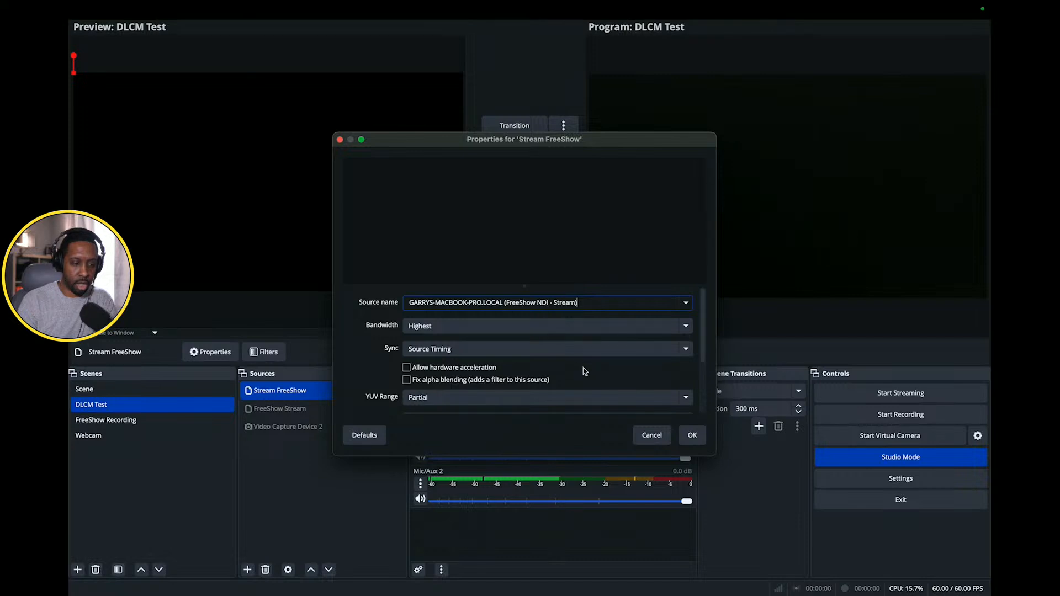
pyautogui.click(693, 435)
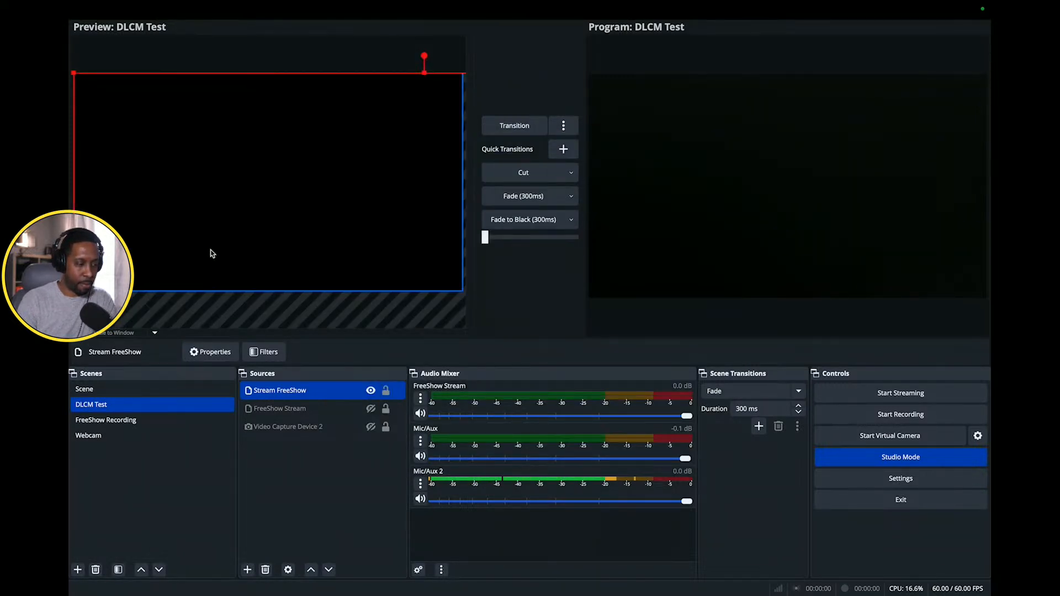
# - Fit the Stream FreeShow source to the screen
pyautogui.rightClick(254, 291)
pyautogui.moveTo(339, 272)
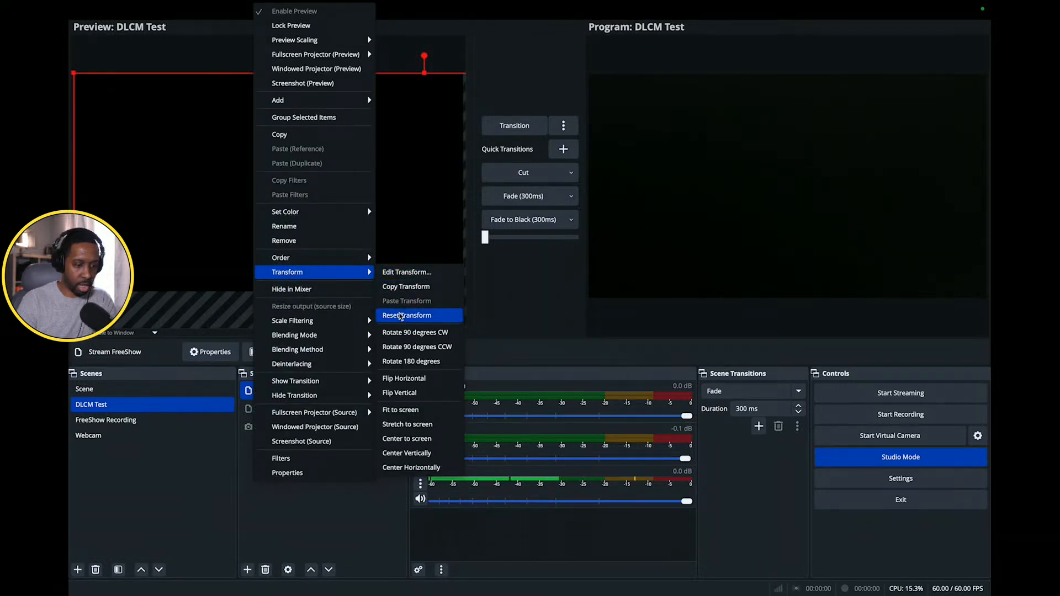
pyautogui.click(406, 410)
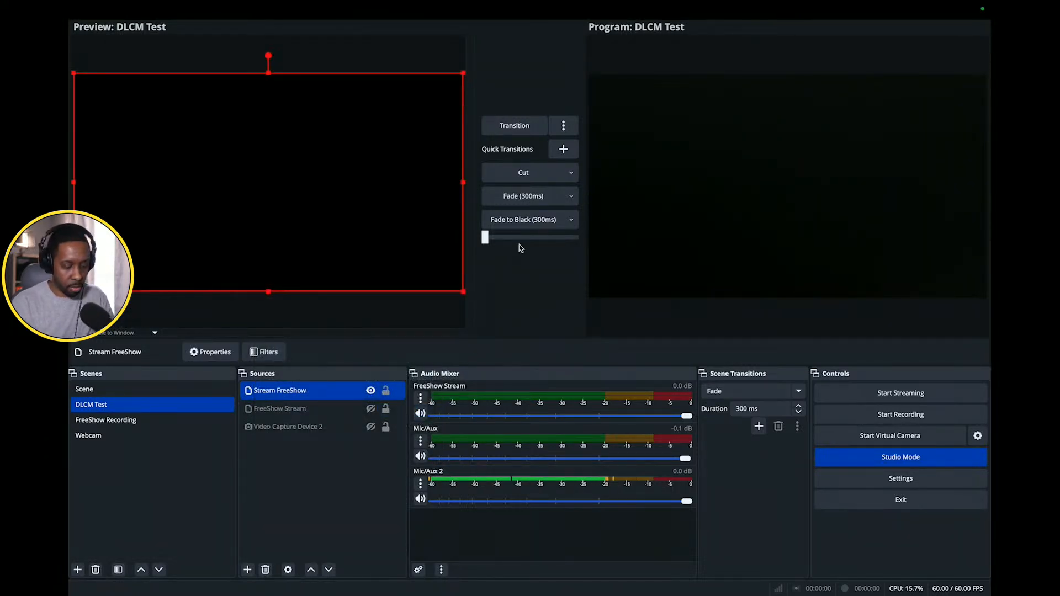
# - Switch to FreeShow and present Romans 12:4 from the New Living Translation
pyautogui.press('super+Tab')
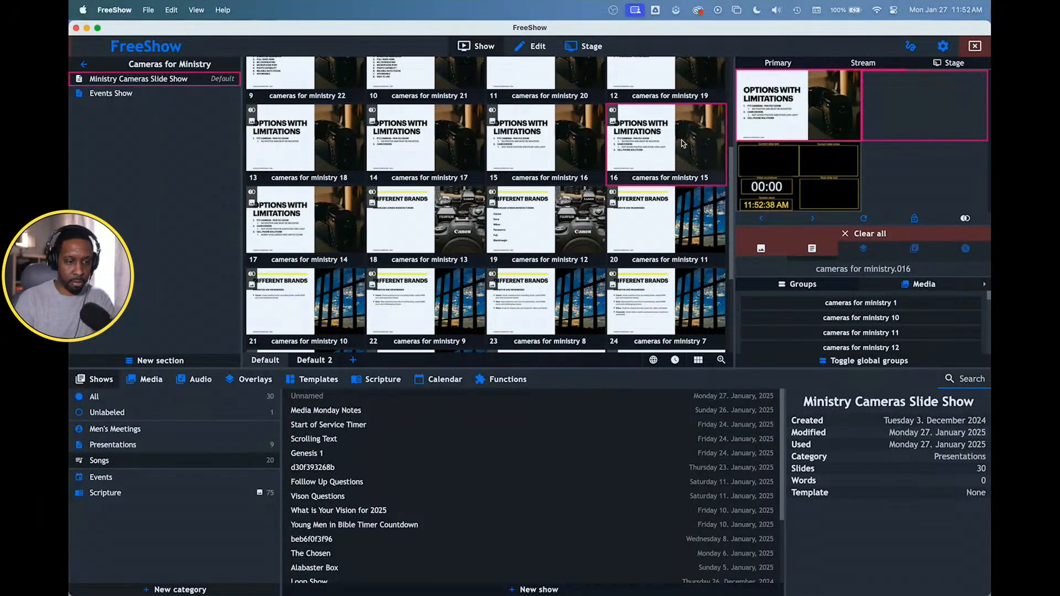
pyautogui.click(382, 381)
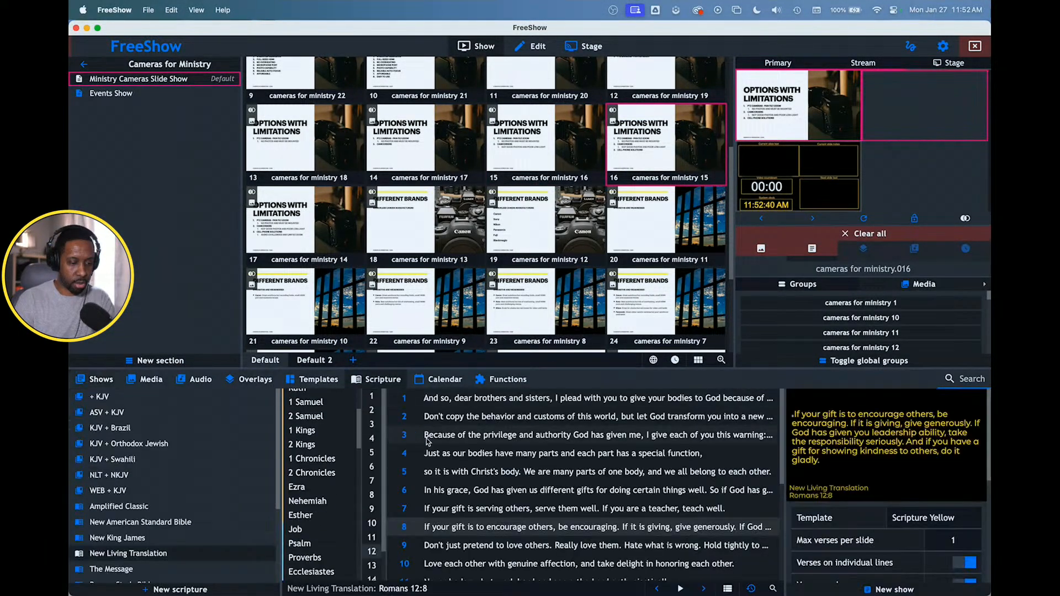
pyautogui.doubleClick(458, 454)
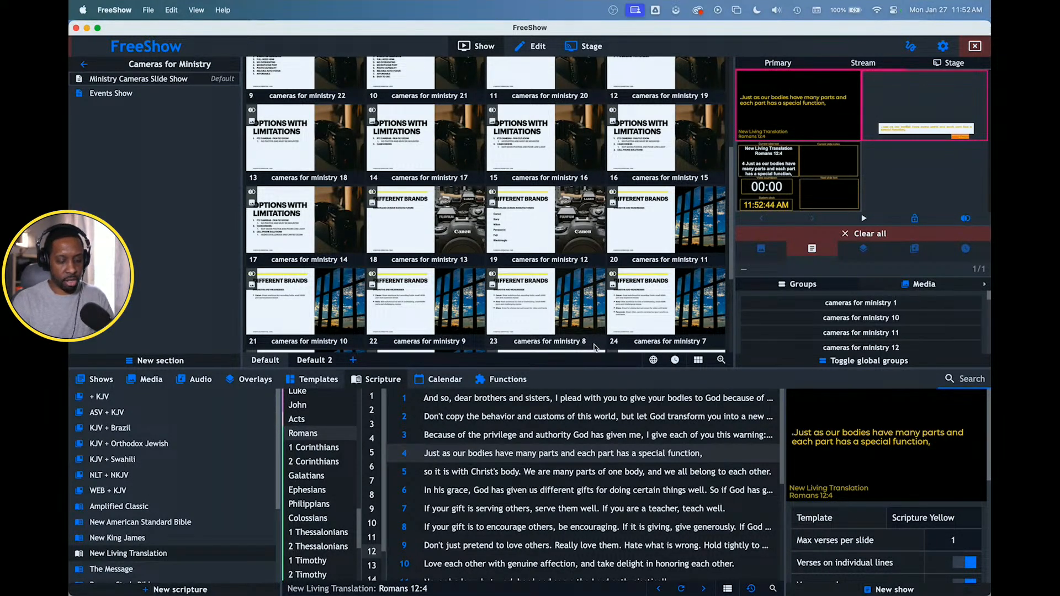
# - Switch between OBS and FreeShow to check how the verse appears through the Stream FreeShow source
pyautogui.hotkey('ctrl', 'Right')
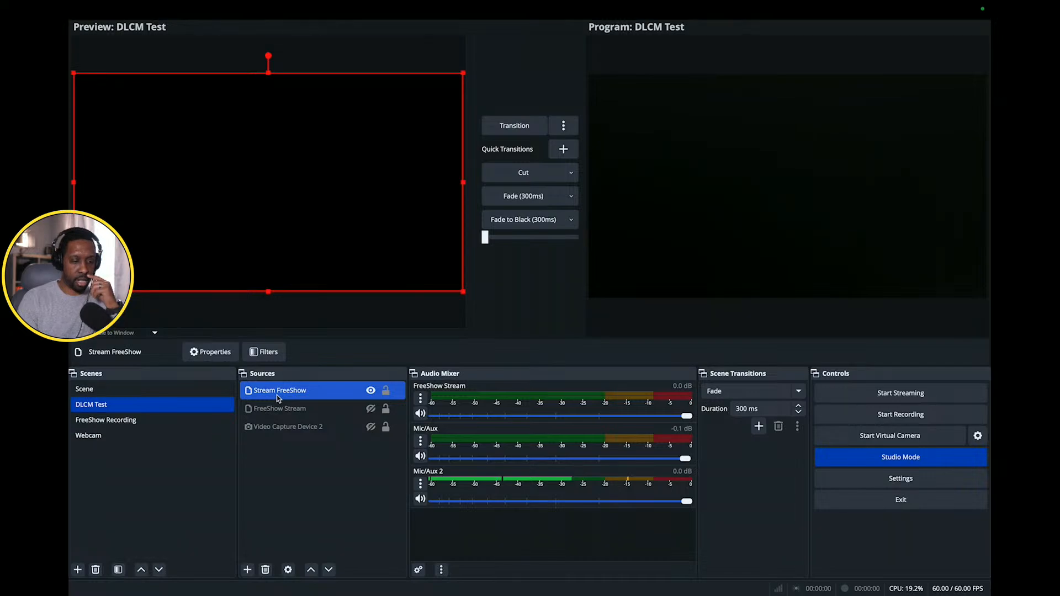
pyautogui.press('super+Tab')
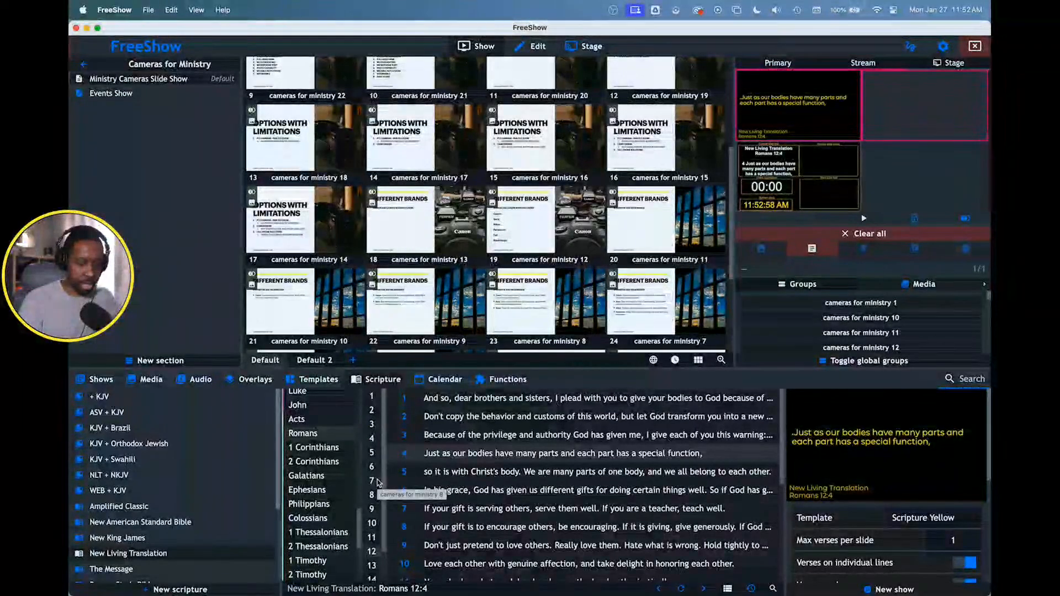
pyautogui.press('super+Tab')
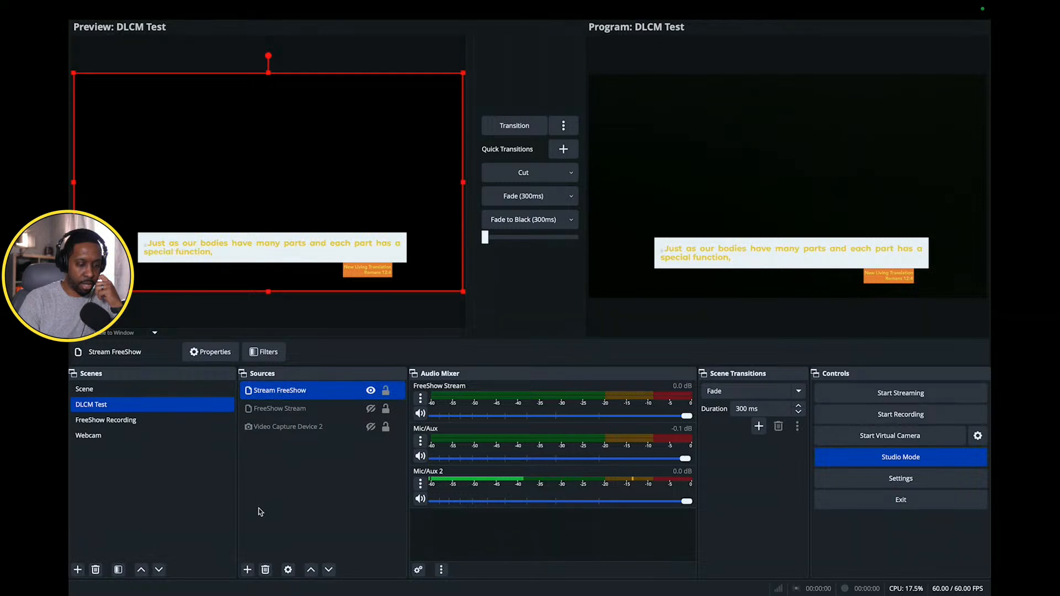
pyautogui.click(247, 570)
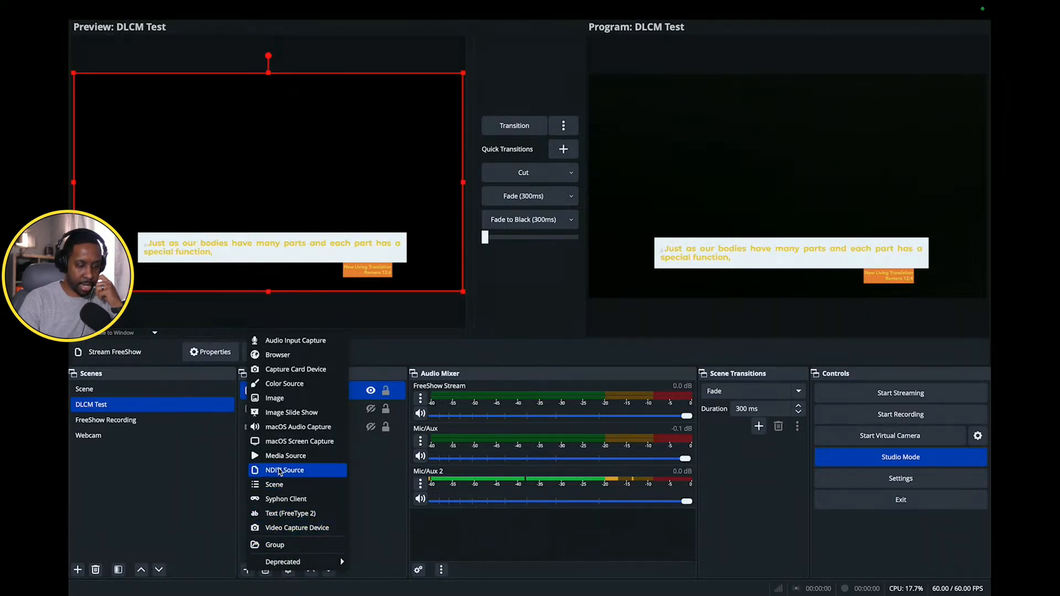
pyautogui.click(364, 481)
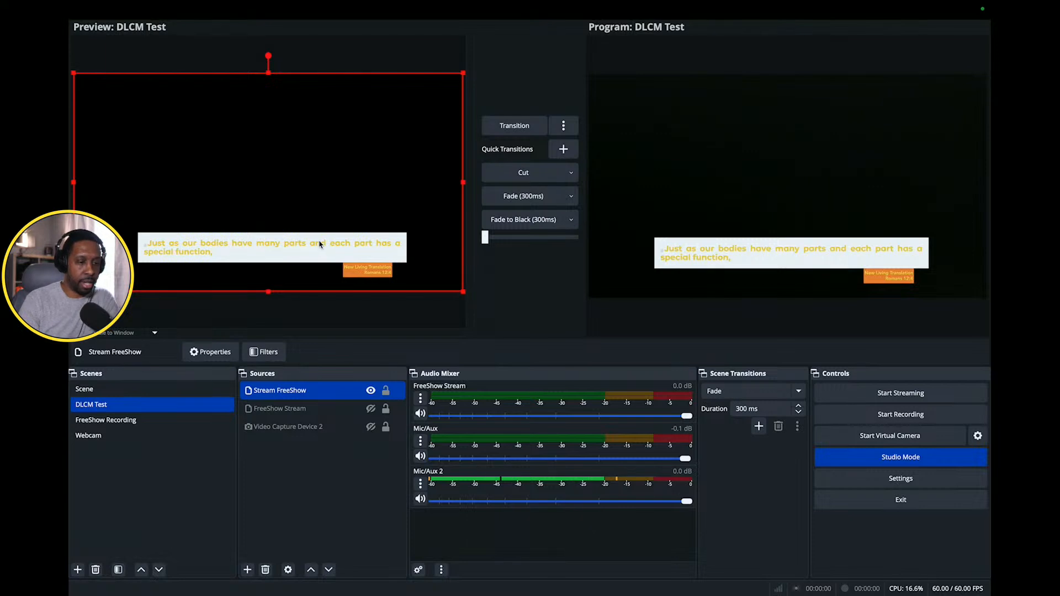
# - Set the device of Video Capture Device 2 to FaceTime HD Camera and show the source in both preview and program
pyautogui.rightClick(279, 428)
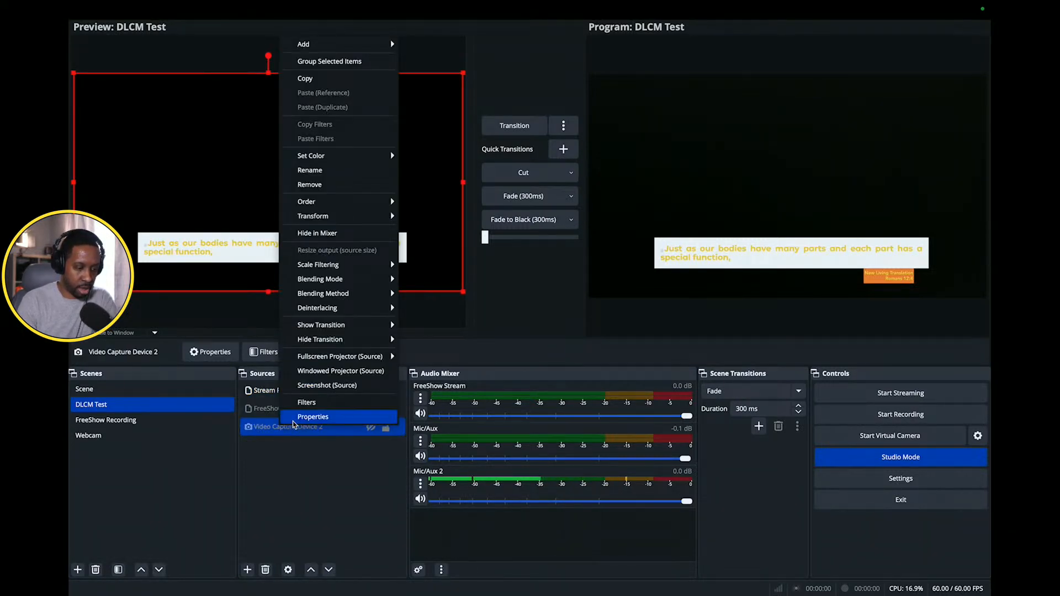
pyautogui.click(308, 416)
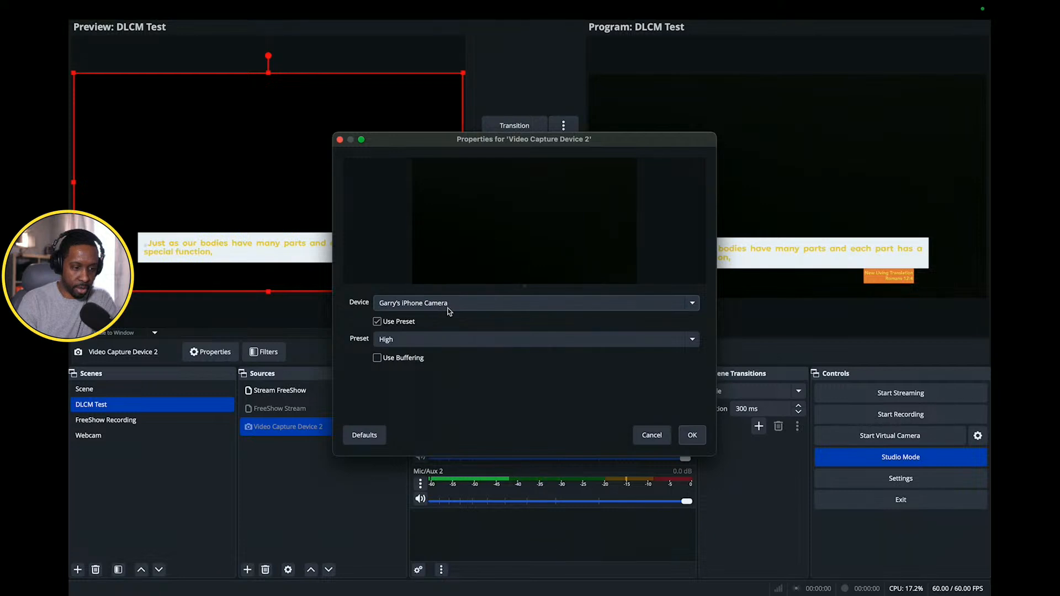
pyautogui.click(527, 305)
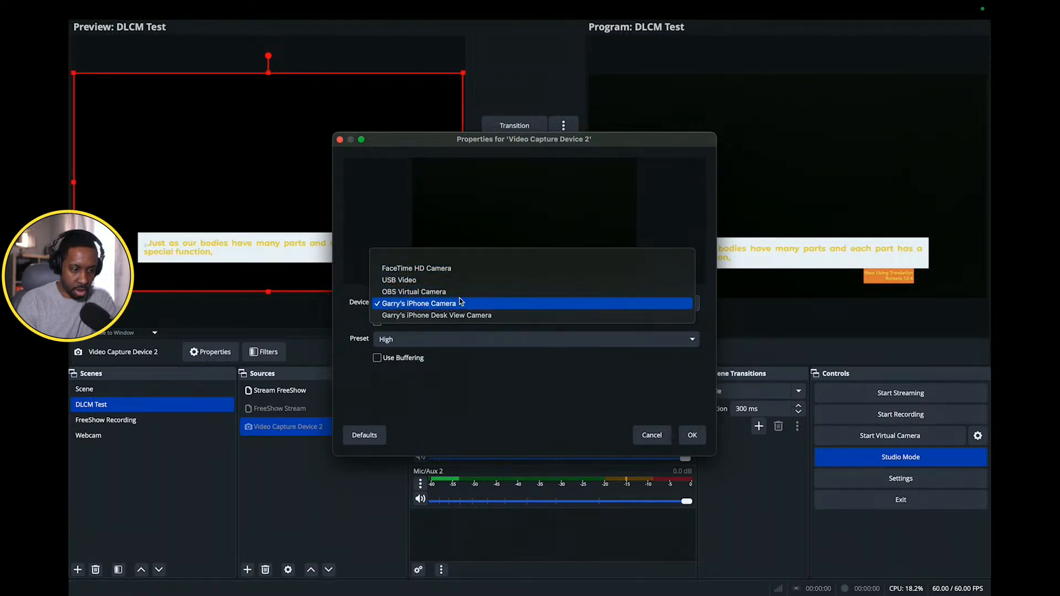
pyautogui.click(450, 268)
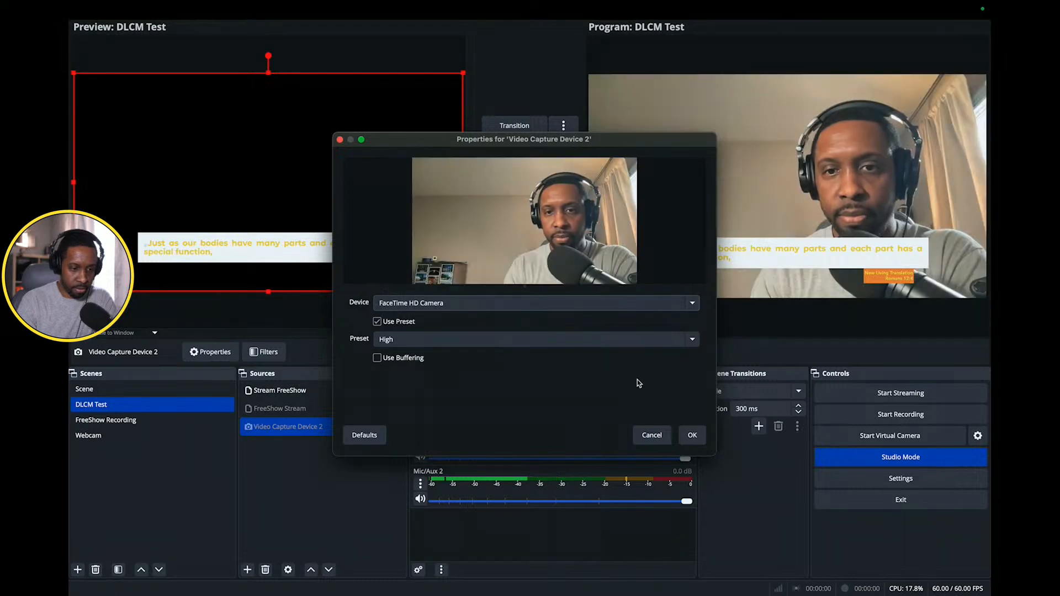
pyautogui.click(691, 435)
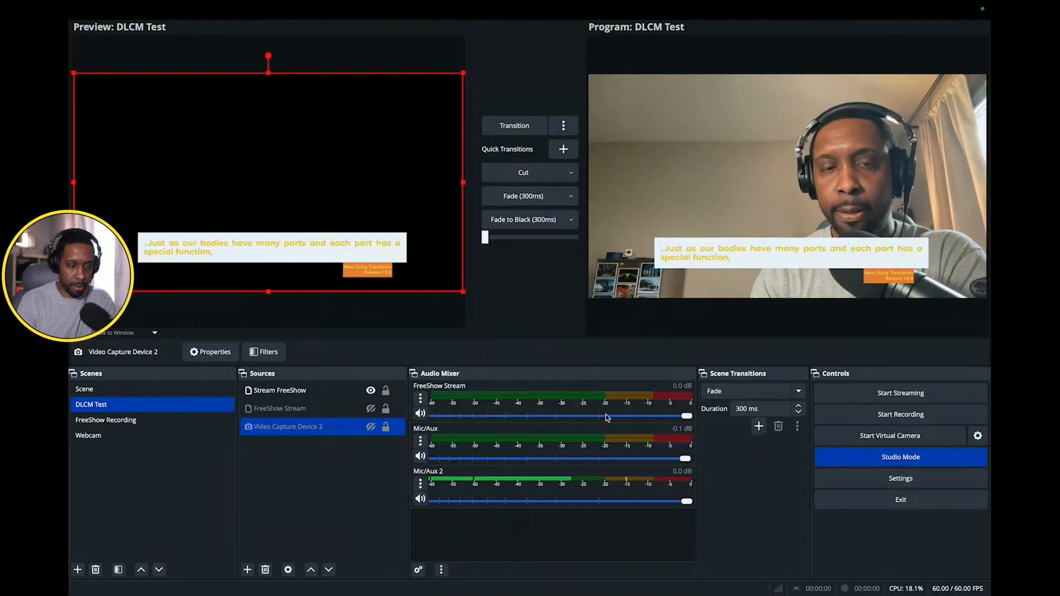
pyautogui.click(370, 426)
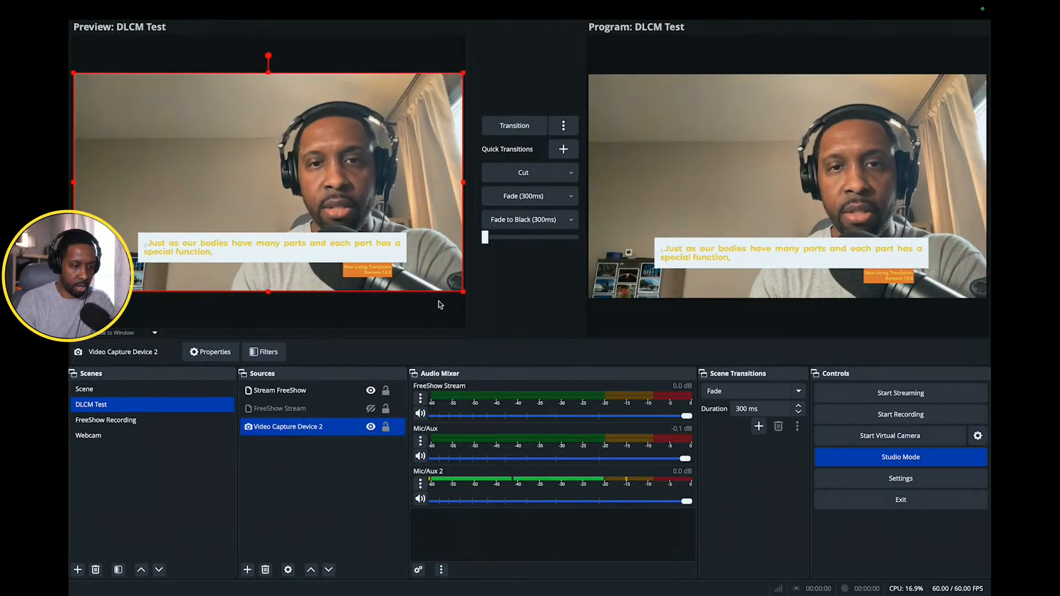
pyautogui.click(523, 126)
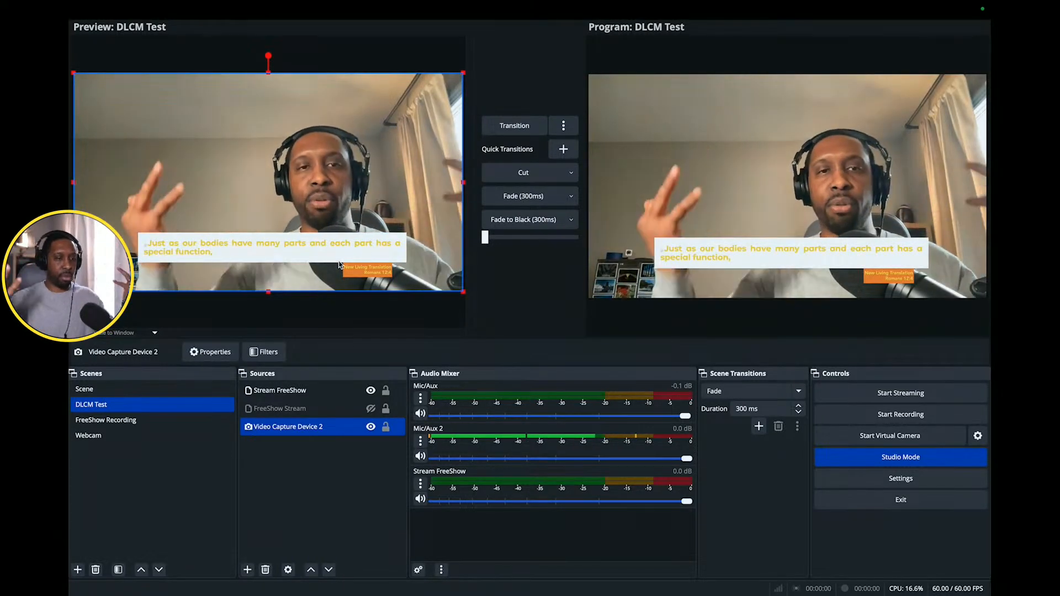
# - Switch to FreeShow, open the Media Monday project and present the "Where are you from?" slide
pyautogui.hotkey('ctrl', 'Left')
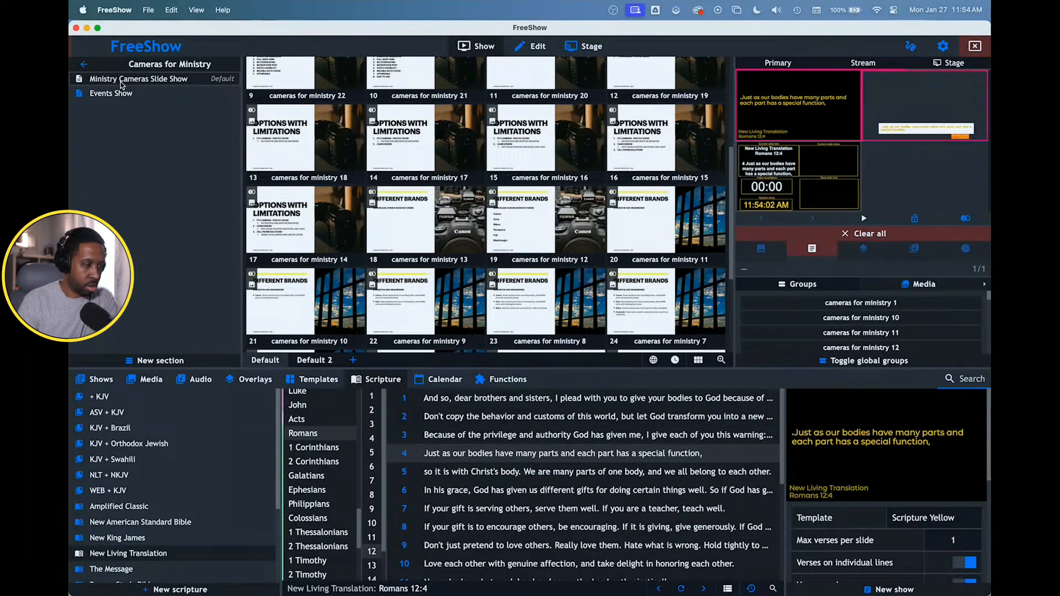
pyautogui.click(83, 67)
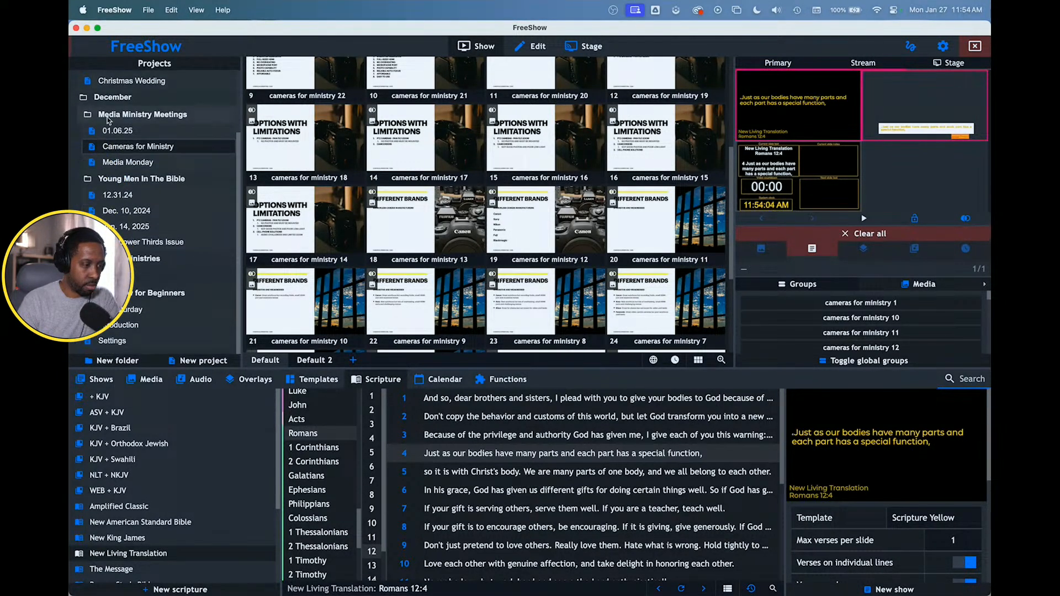
pyautogui.click(125, 163)
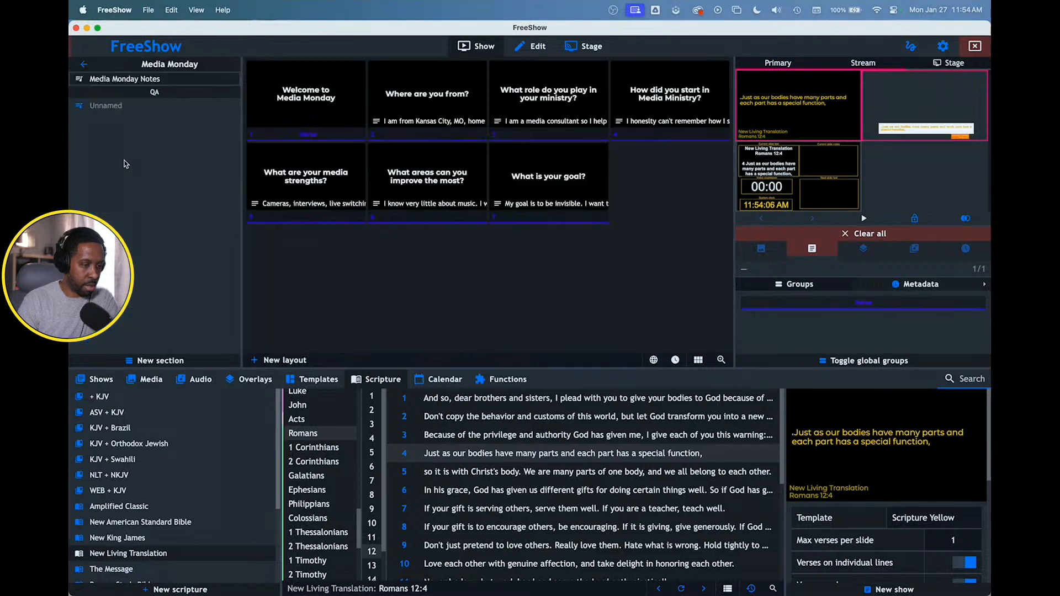
pyautogui.click(429, 126)
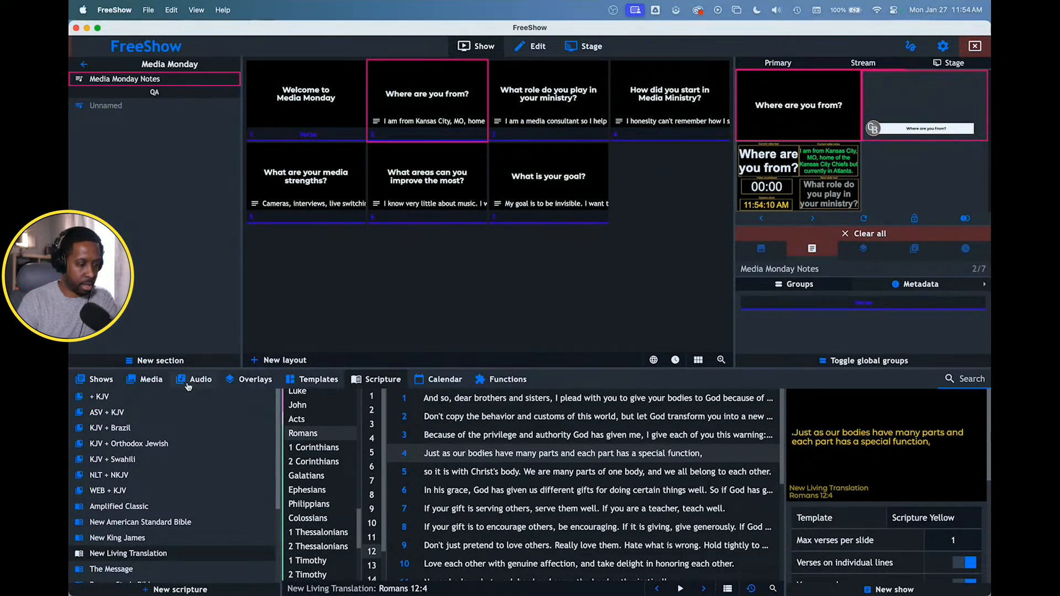
# - Put background image 2 from the Grunge Backdrops media folder behind the live slide
pyautogui.click(148, 381)
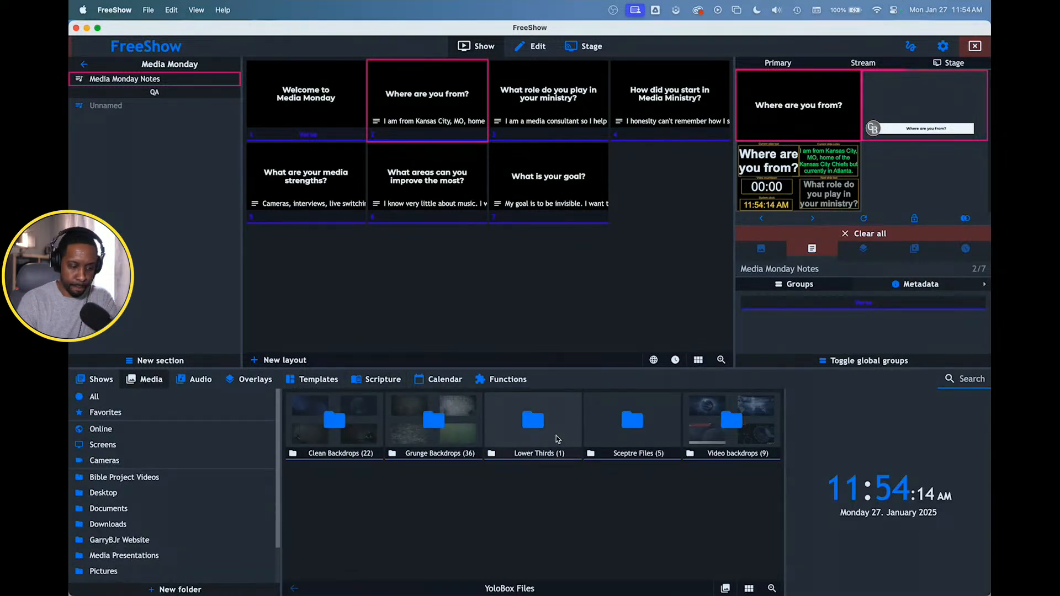
pyautogui.click(432, 423)
pyautogui.doubleClick(432, 423)
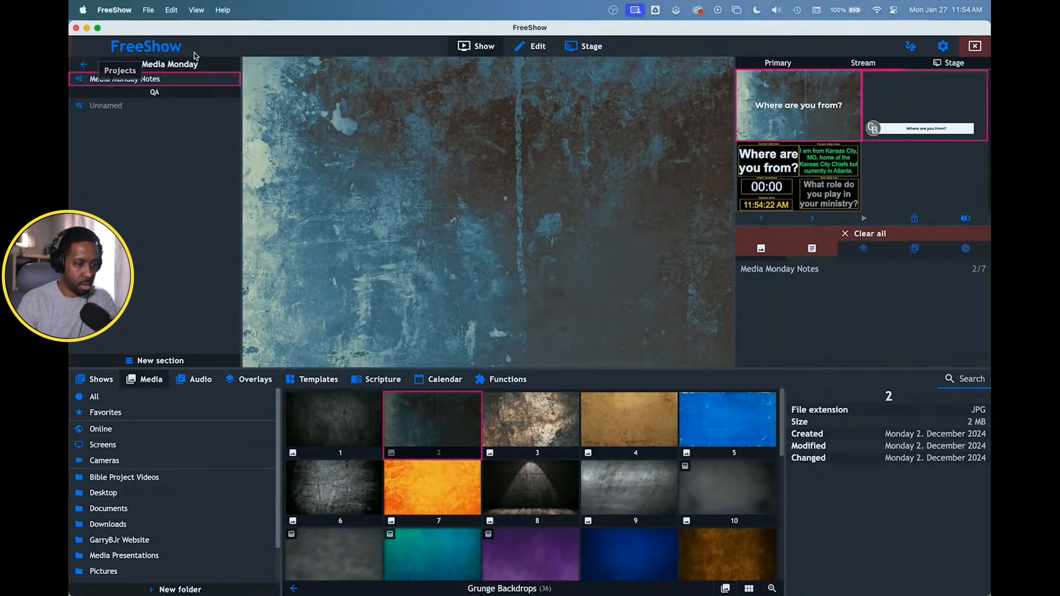
# - Present the "Welcome to Media Monday" slide from Media Monday Notes and briefly enlarge the primary output to check it
pyautogui.click(530, 46)
pyautogui.click(479, 46)
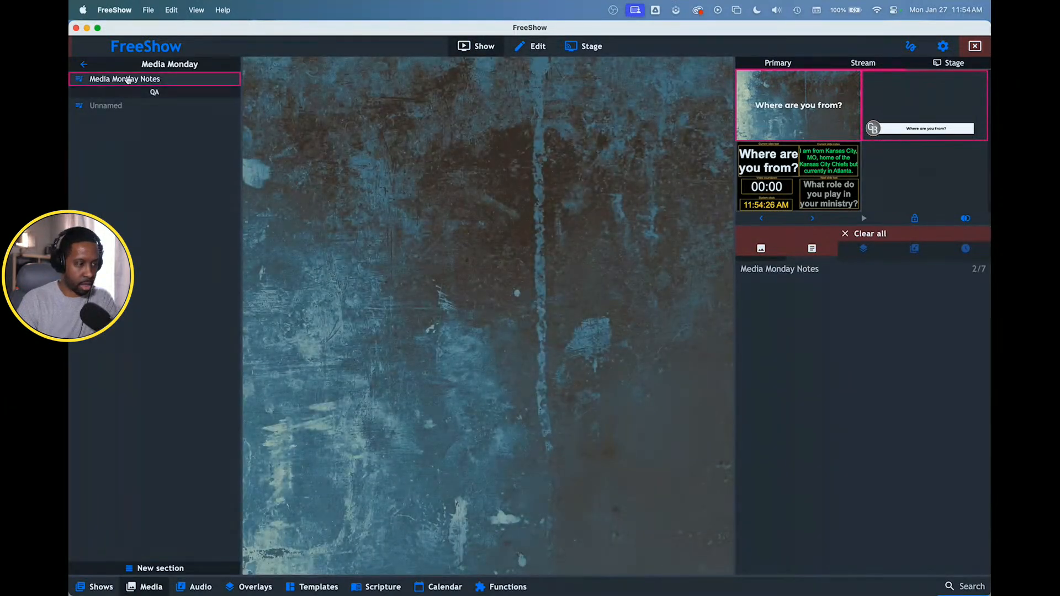
pyautogui.click(125, 80)
pyautogui.click(293, 110)
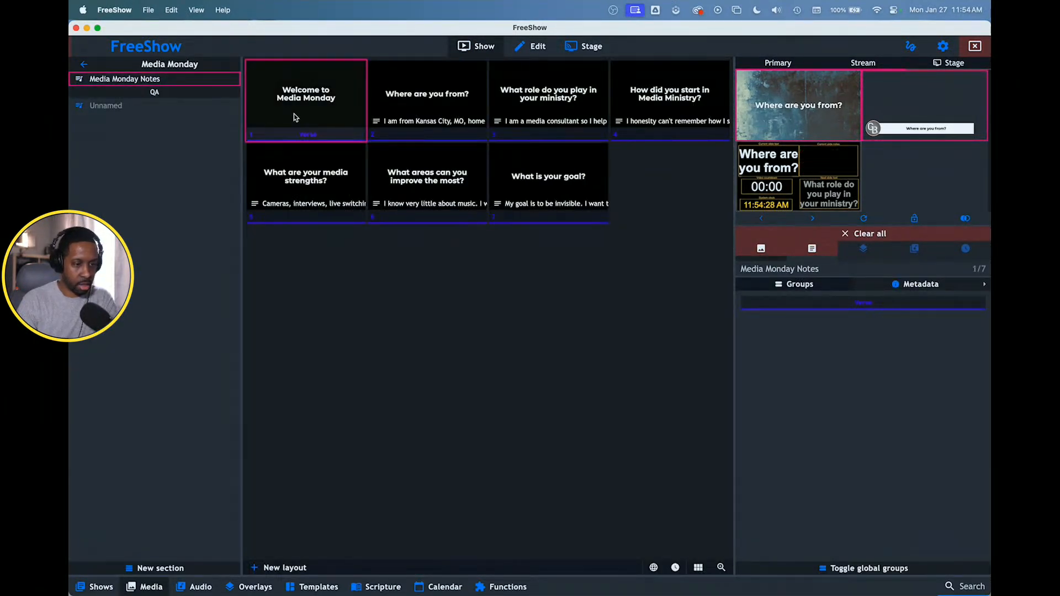
pyautogui.click(822, 115)
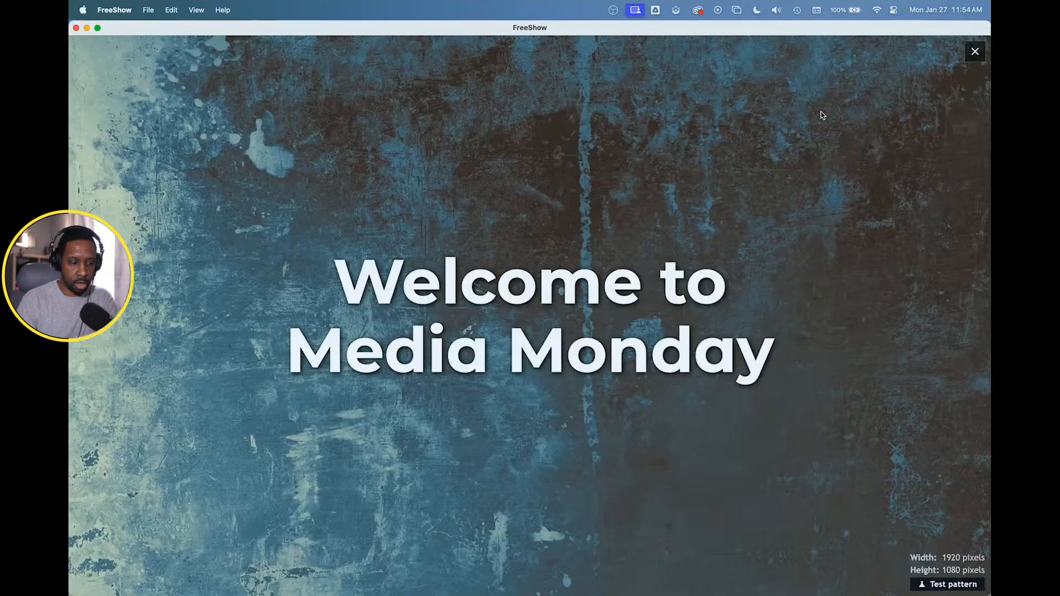
pyautogui.click(666, 247)
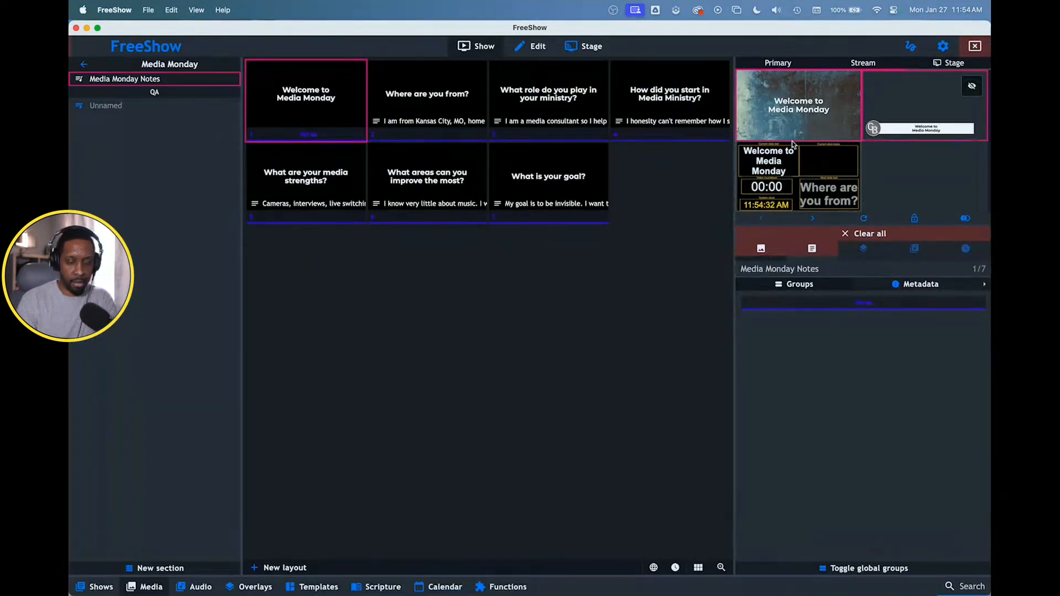
# - Switch to OBS and set the source name of Stream FreeShow to the computer's "FreeShow NDI - Primary" feed
pyautogui.hotkey('ctrl', 'Right')
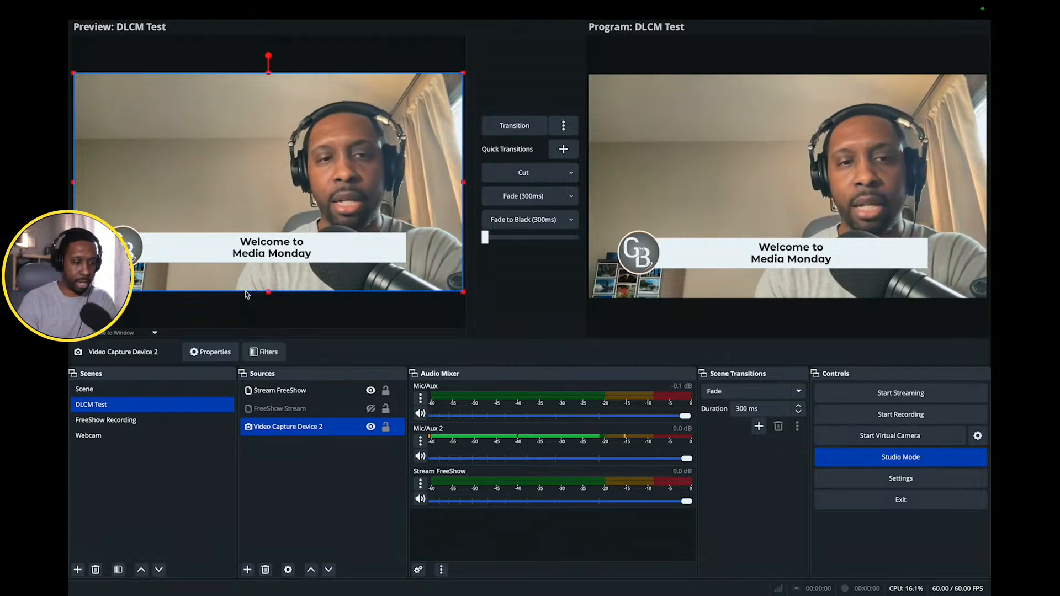
pyautogui.keyDown('ctrl'); pyautogui.click(282, 391); pyautogui.keyUp('ctrl')
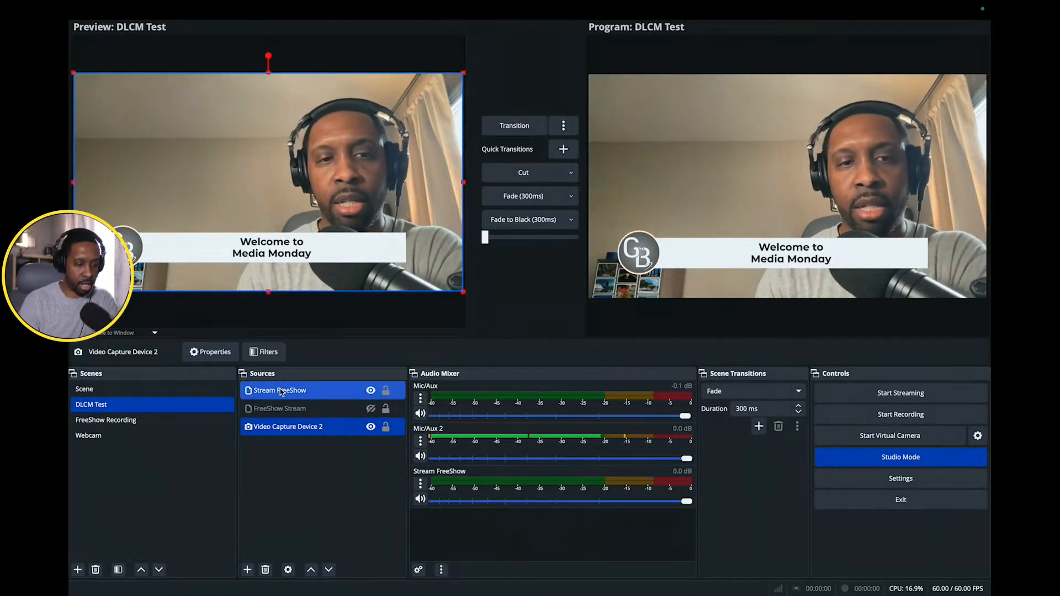
pyautogui.rightClick(281, 391)
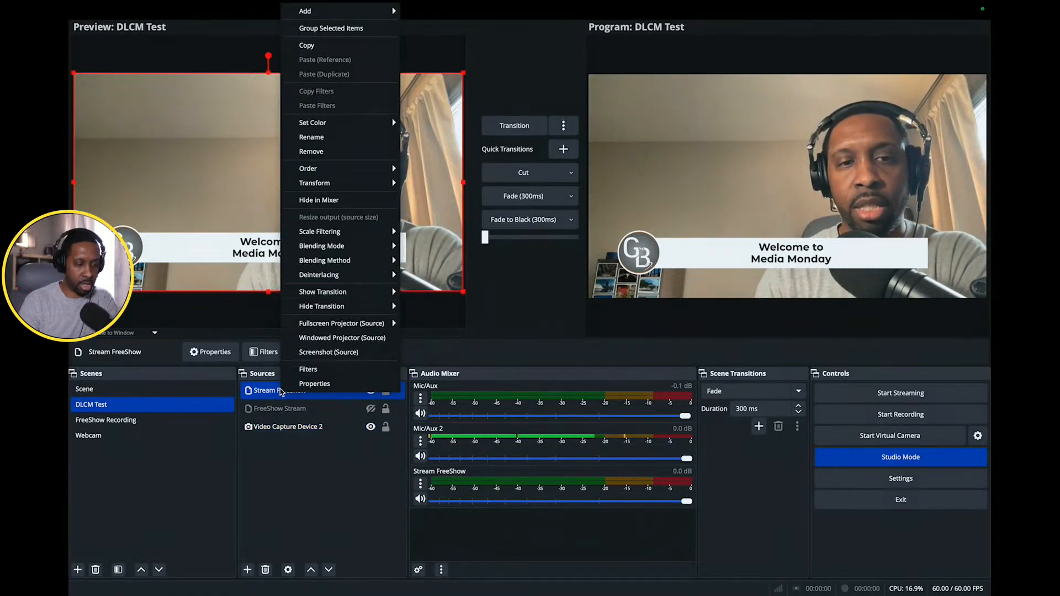
pyautogui.click(308, 389)
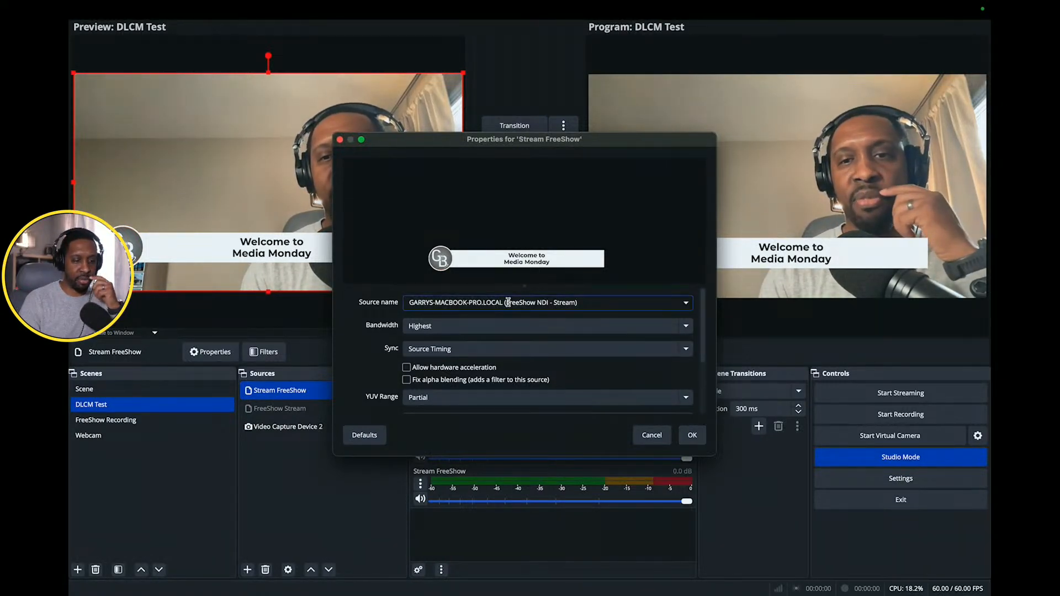
pyautogui.click(682, 305)
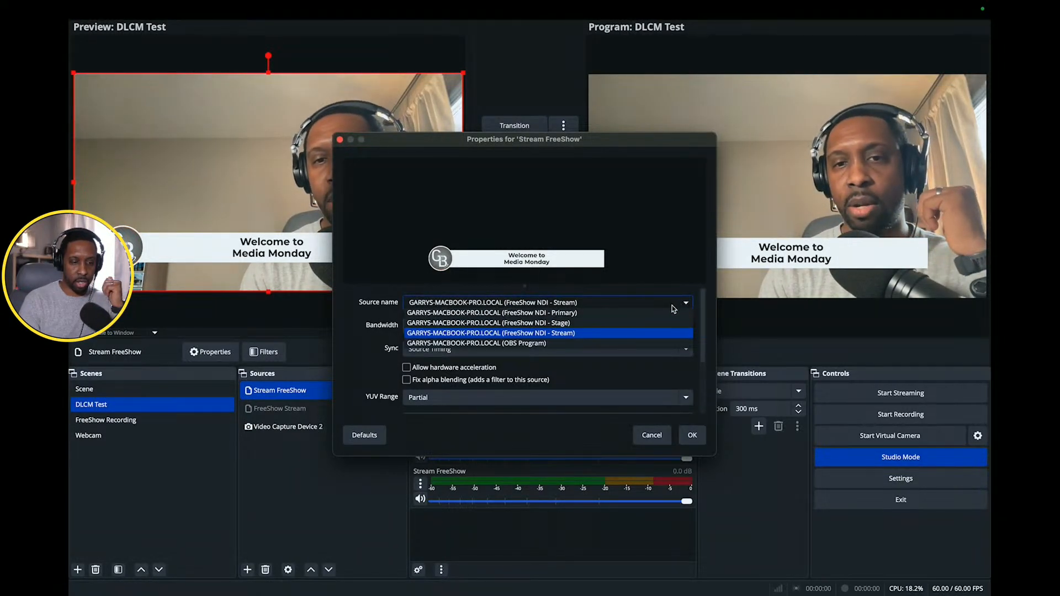
pyautogui.click(577, 313)
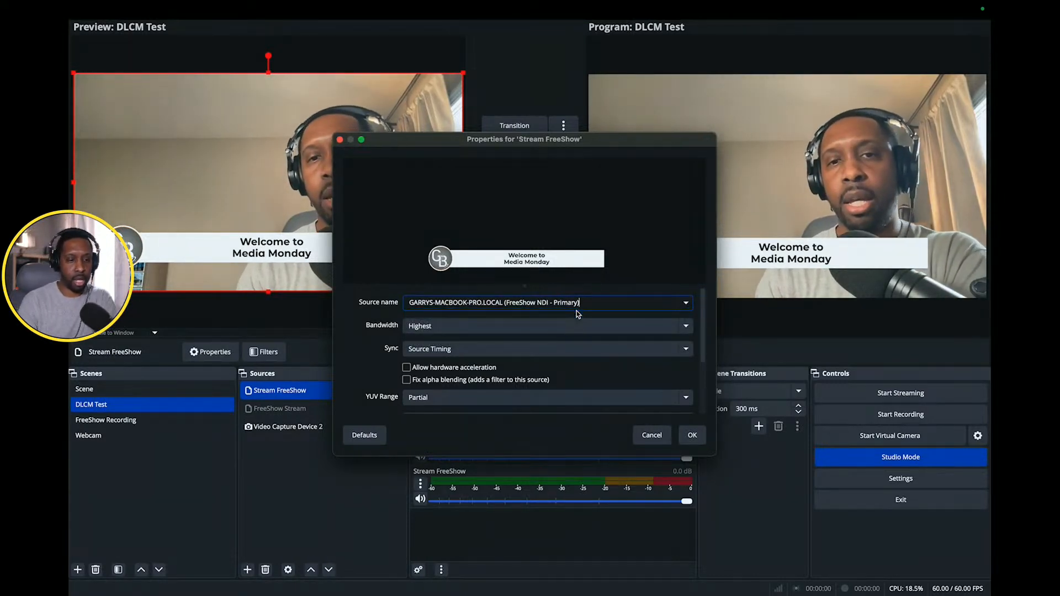
pyautogui.click(692, 435)
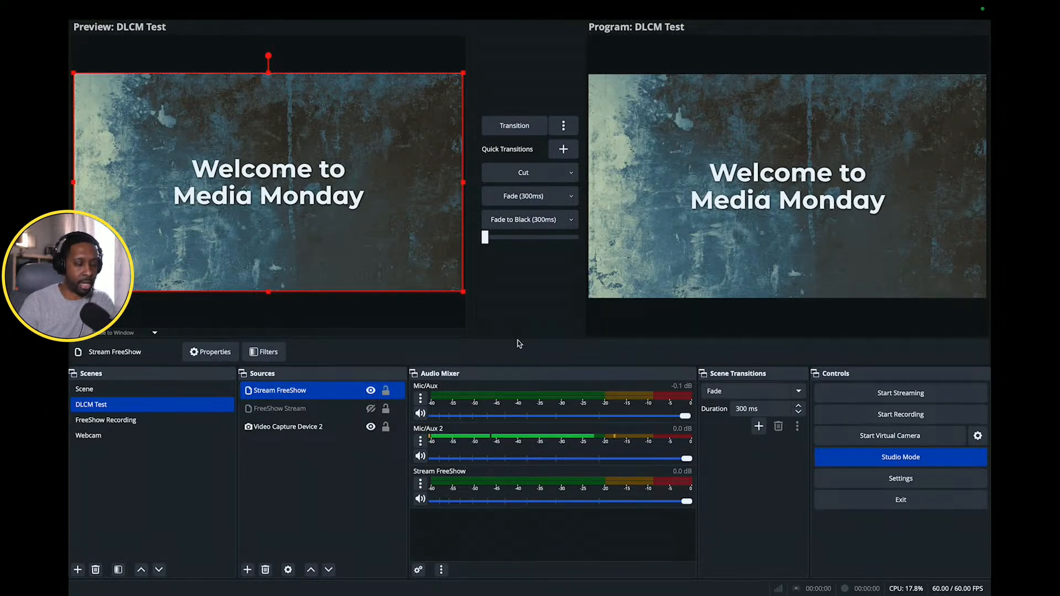
pyautogui.keyDown('ctrl'); pyautogui.click(328, 427); pyautogui.keyUp('ctrl')
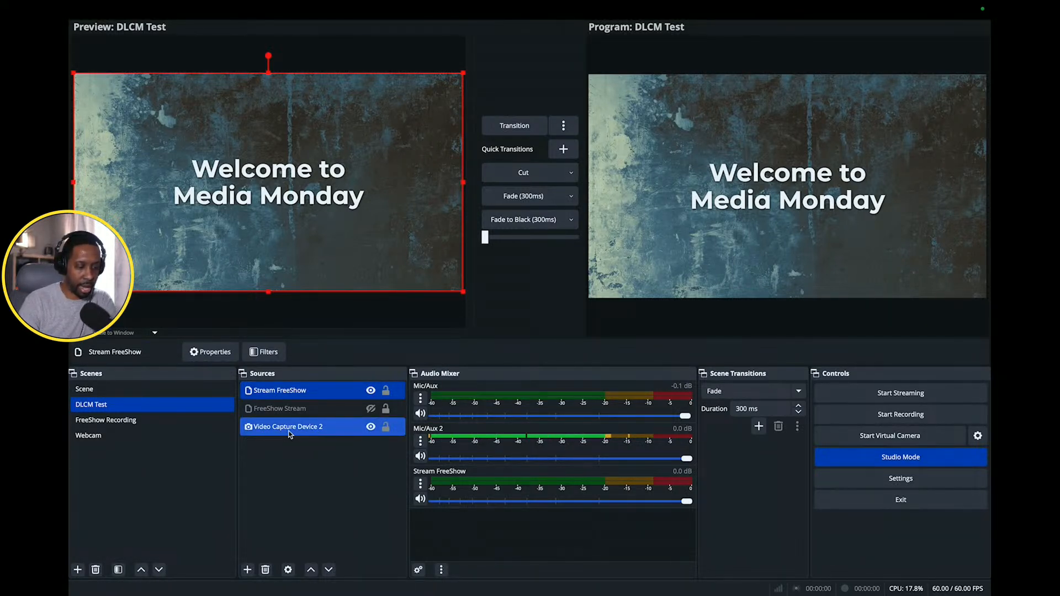
pyautogui.keyDown('ctrl'); pyautogui.click(304, 435); pyautogui.keyUp('ctrl')
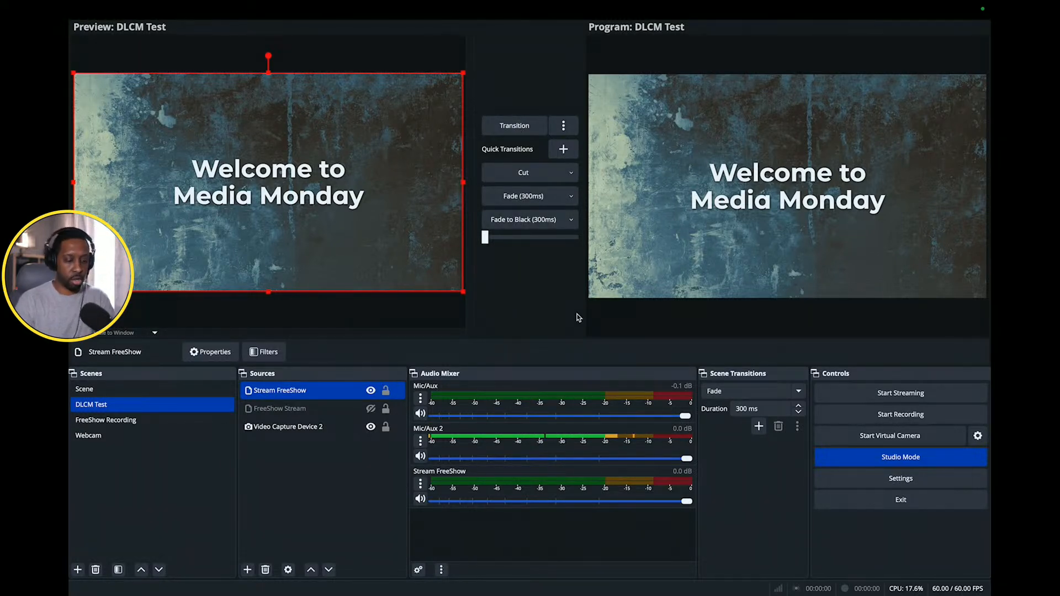
# - Take OBS out of full screen and resize the OBS and FreeShow windows so they sit side by side
pyautogui.moveTo(112, 27)
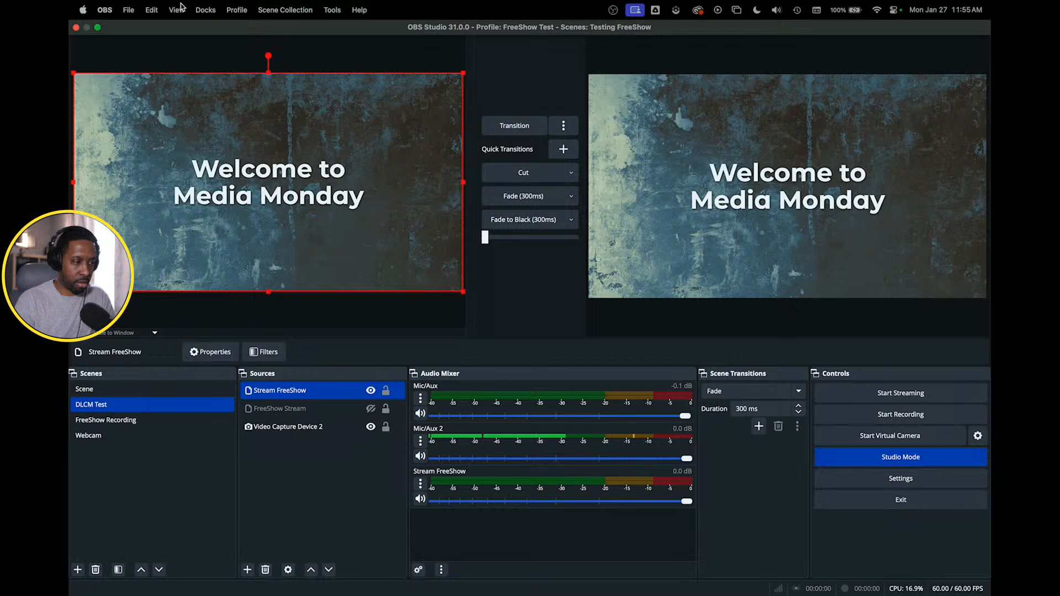
pyautogui.click(98, 28)
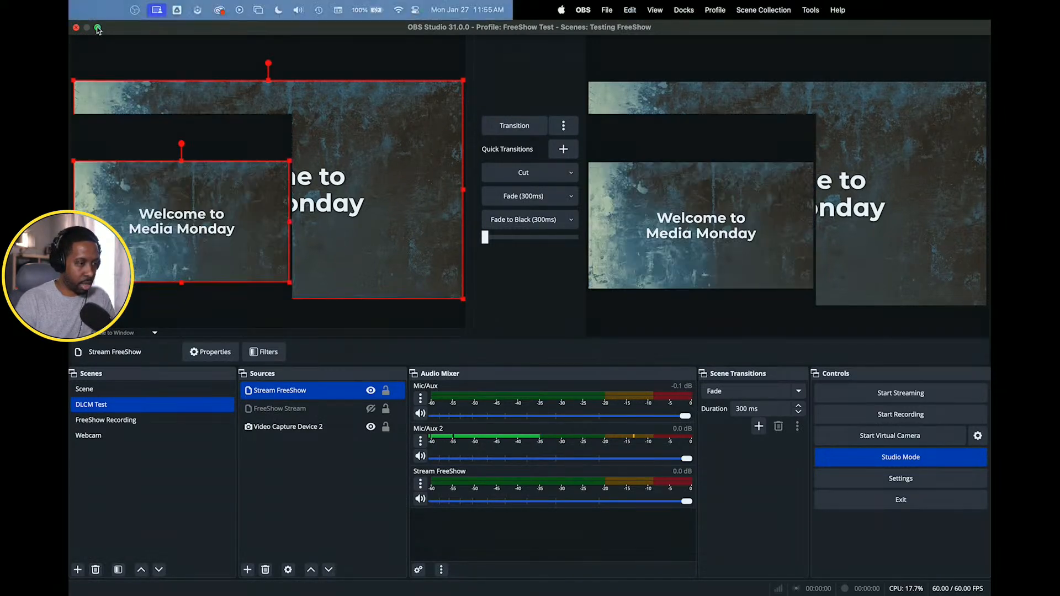
pyautogui.moveTo(311, 98); pyautogui.dragTo(246, 116)
pyautogui.click(126, 32)
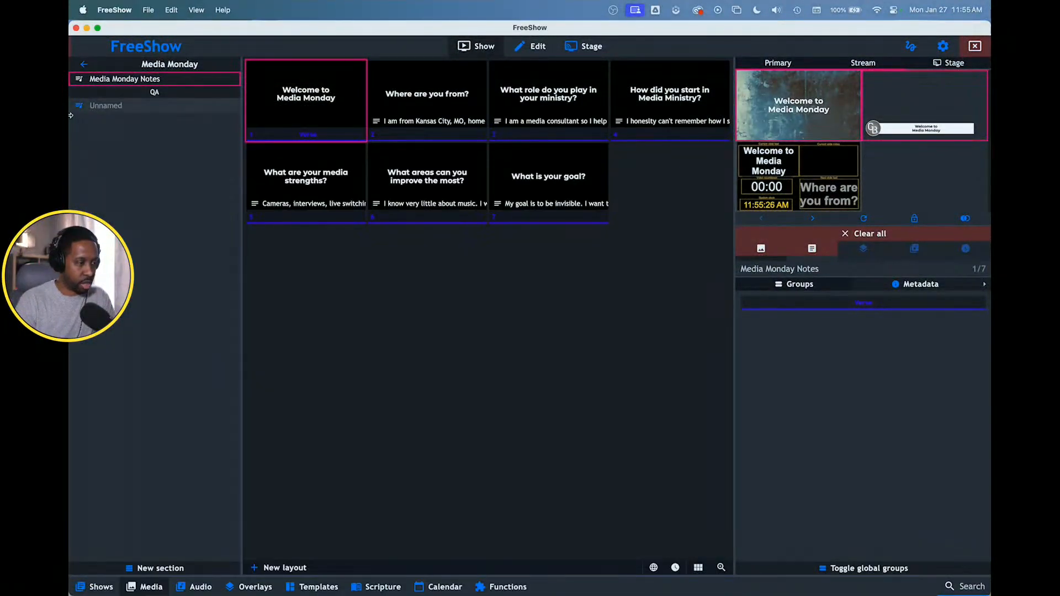
pyautogui.moveTo(70, 124); pyautogui.dragTo(440, 146)
pyautogui.moveTo(351, 108); pyautogui.dragTo(312, 27)
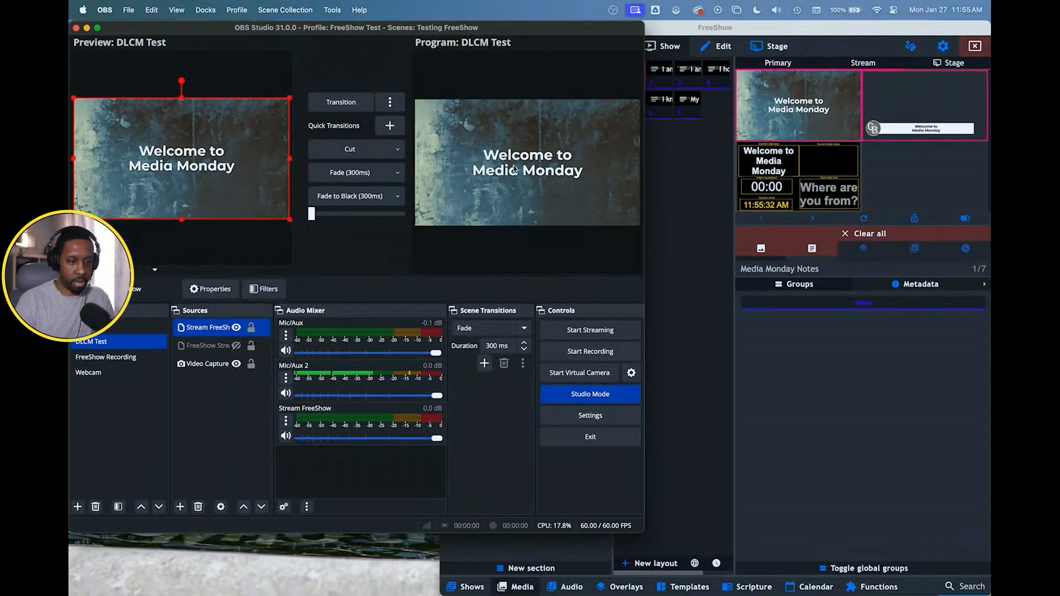
pyautogui.moveTo(644, 240); pyautogui.dragTo(511, 221)
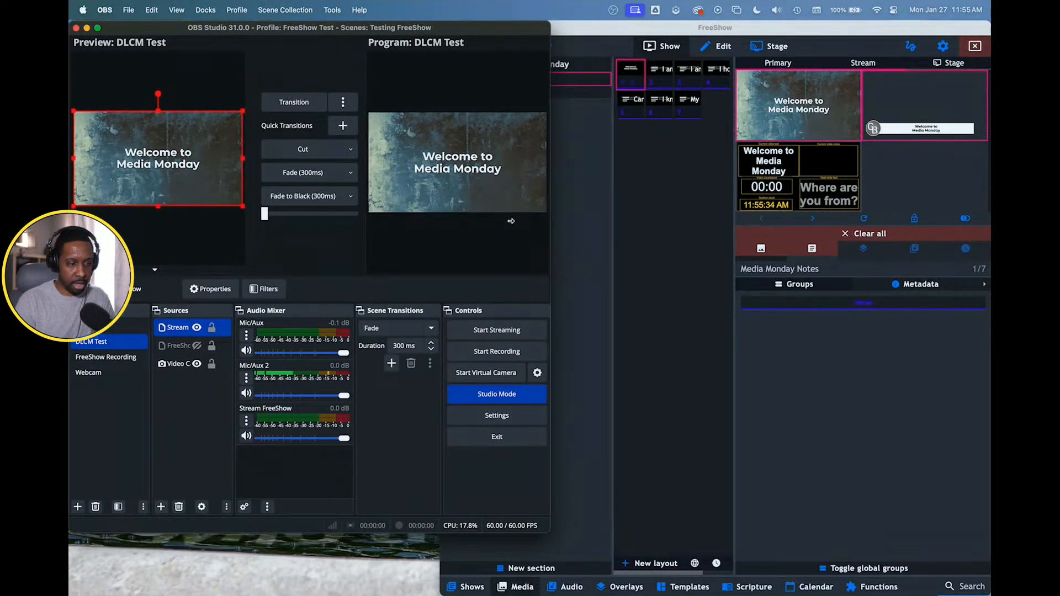
pyautogui.click(608, 30)
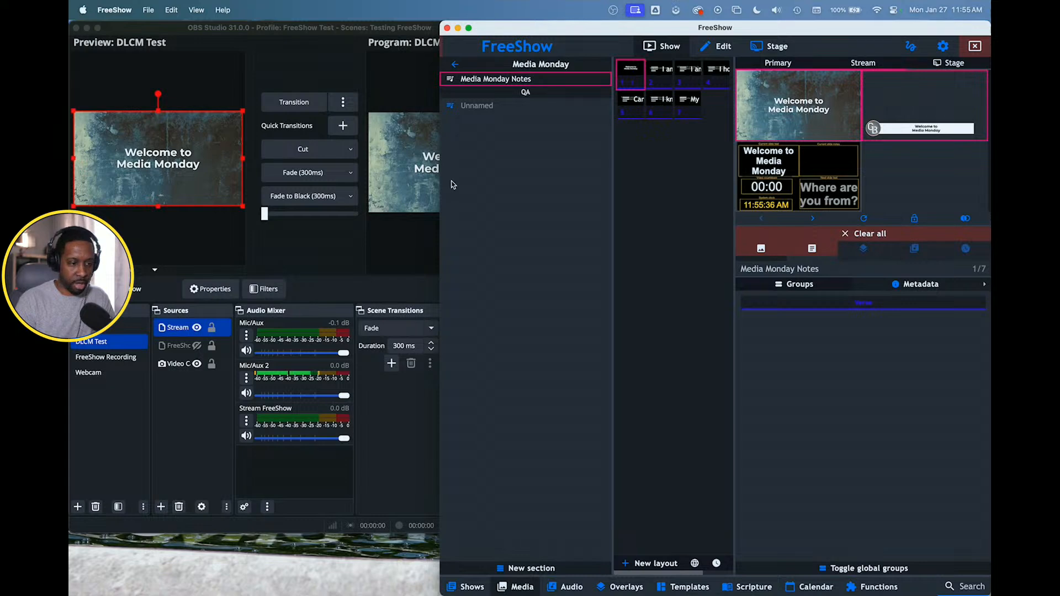
pyautogui.moveTo(439, 203); pyautogui.dragTo(552, 205)
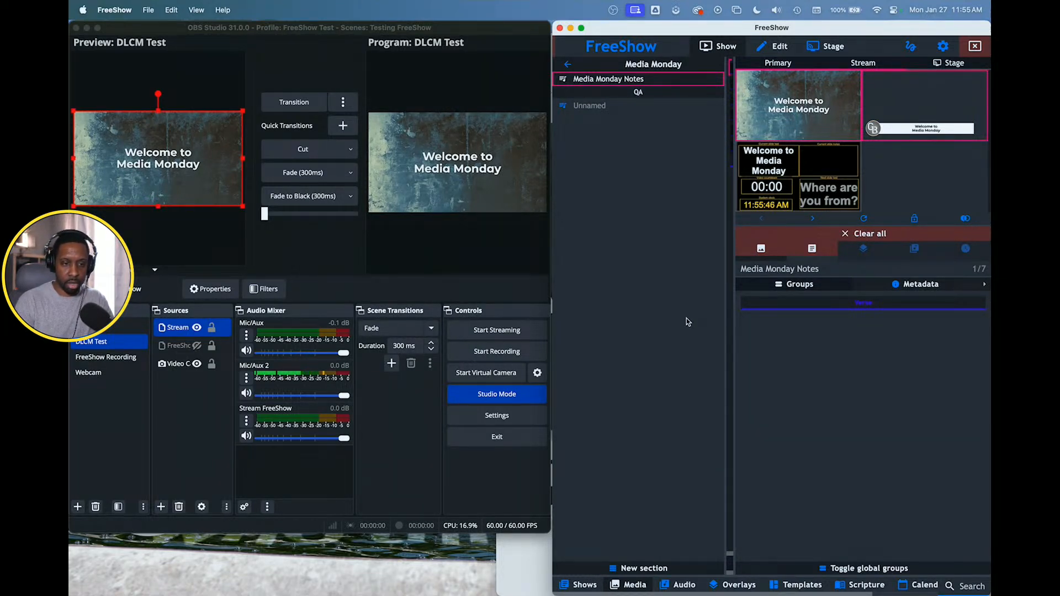
# - Advance the live Media Monday Notes slides to "What role do you play in your ministry?"
pyautogui.press('Right')
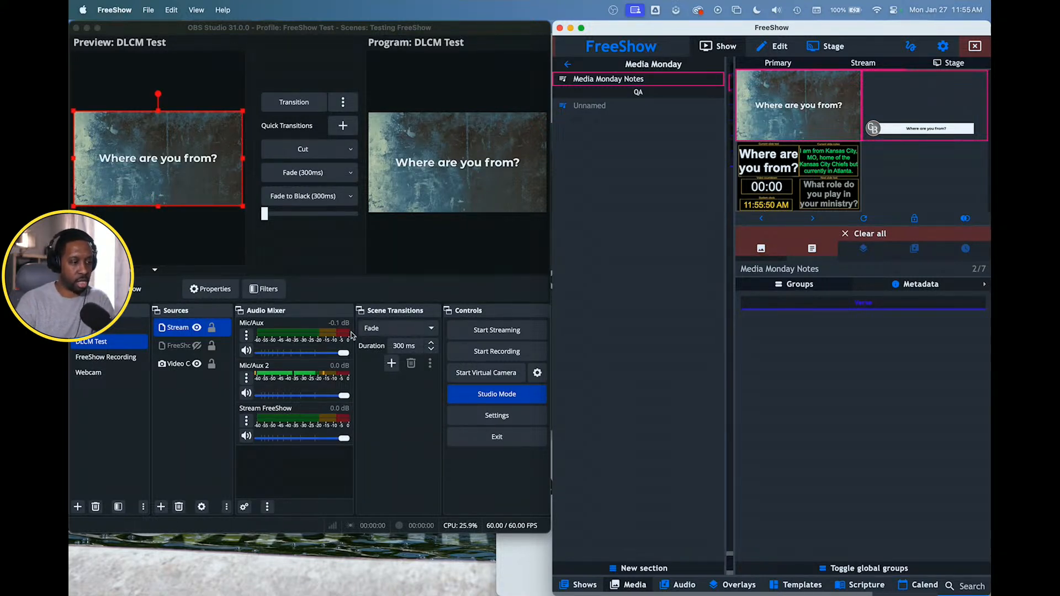
pyautogui.press('Right')
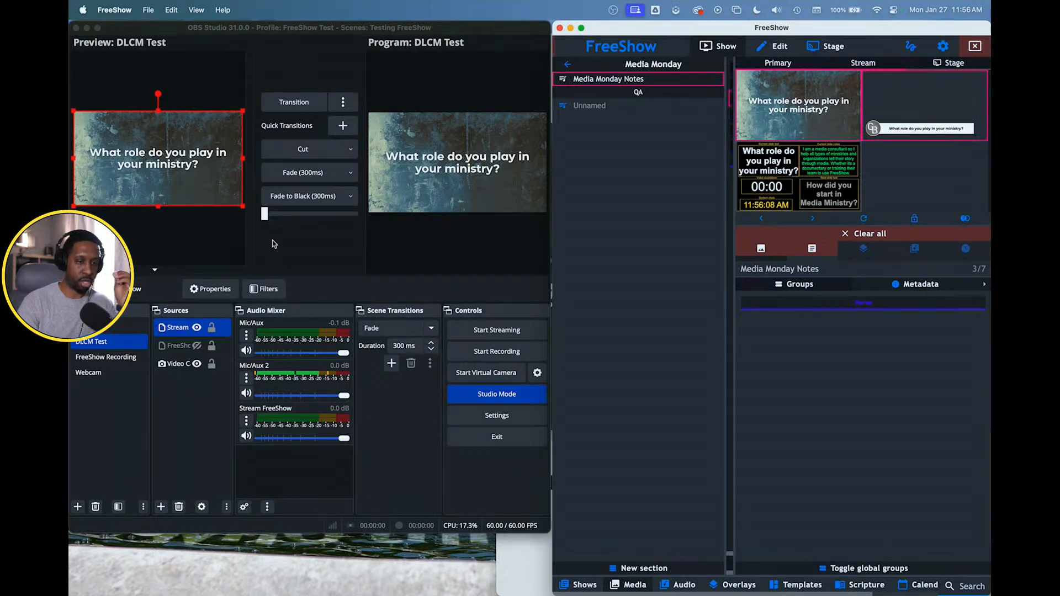
# - Advance the live slide to "How did you start in Media Ministry?" and start the virtual camera in OBS
pyautogui.press('Right')
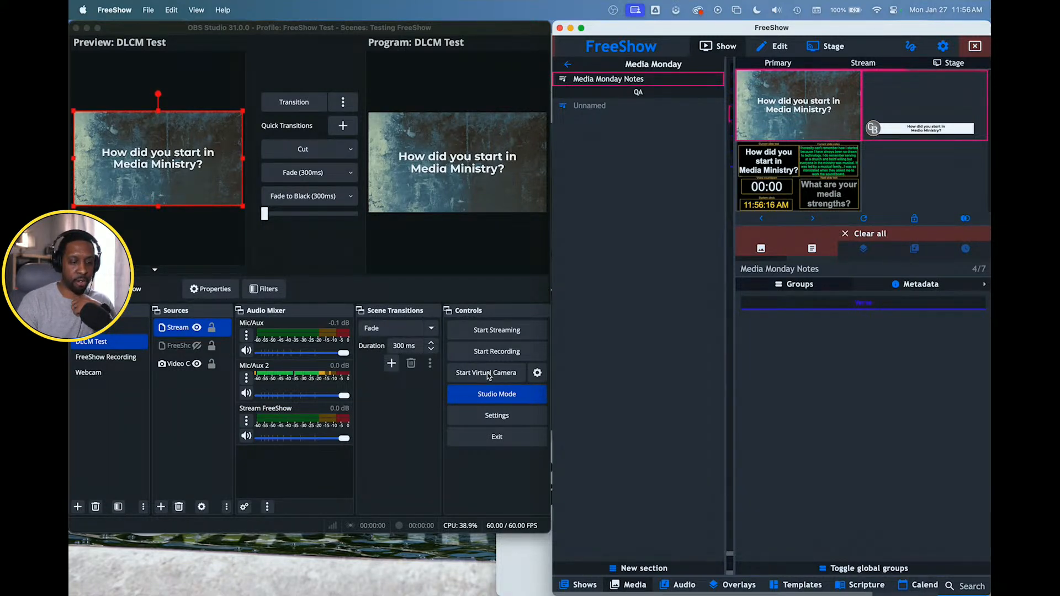
pyautogui.click(516, 376)
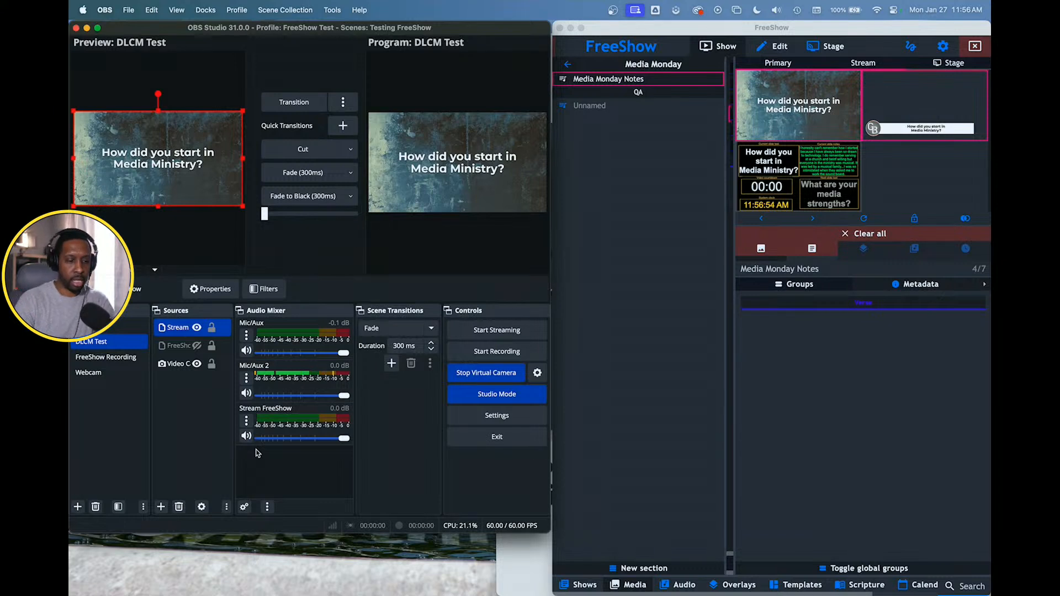
# - Switch to FreeShow and advance the live Media Monday Notes slides to "What areas can you improve the most?"
pyautogui.click(627, 466)
pyautogui.press('Right')
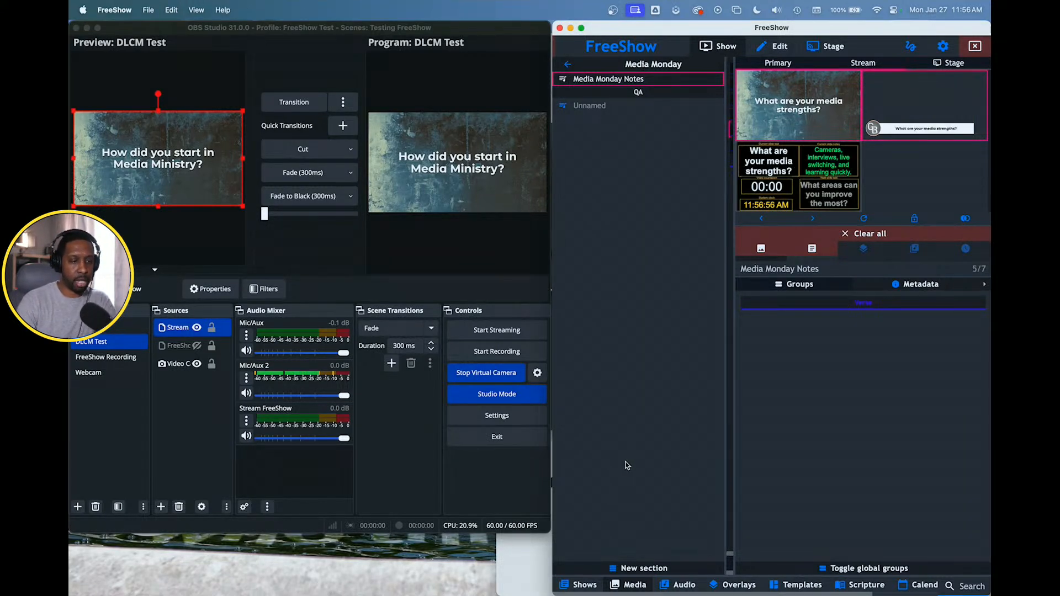
pyautogui.press('Right')
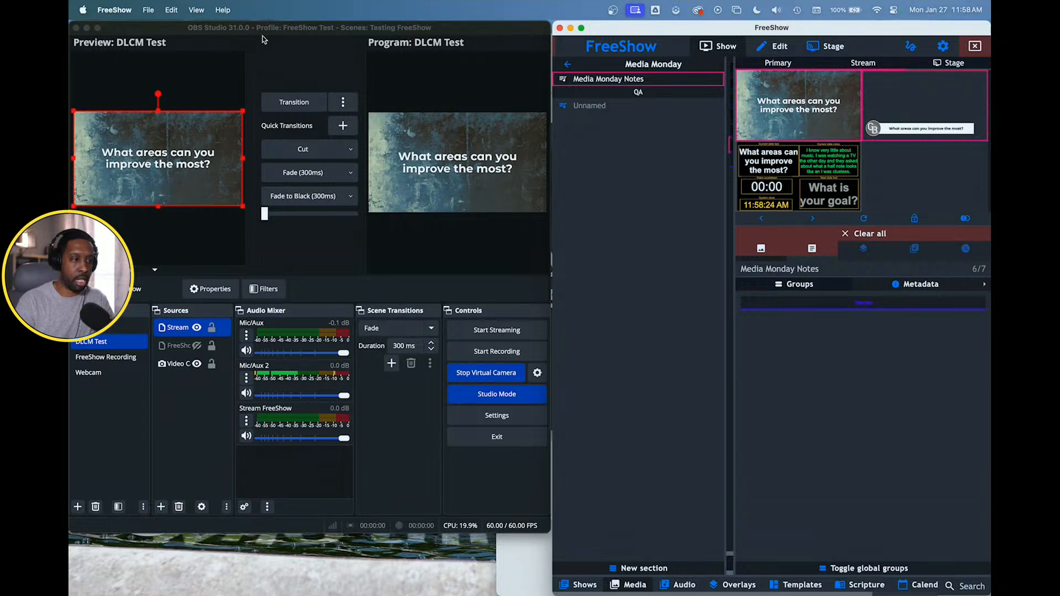
# - Check the installed FreeShow version in its about information and close it again
pyautogui.click(115, 11)
pyautogui.click(119, 30)
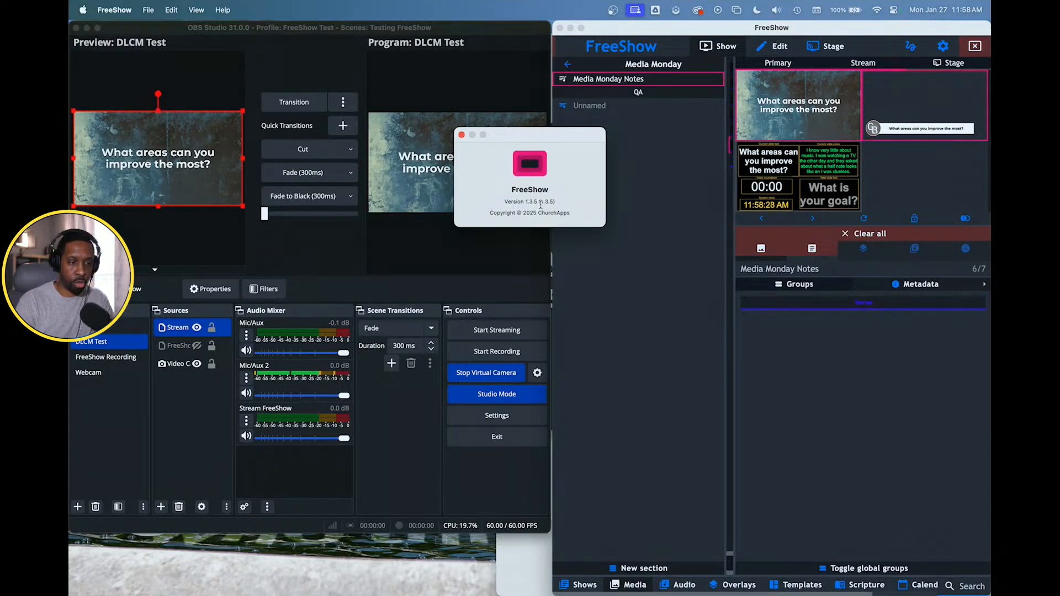
pyautogui.click(462, 135)
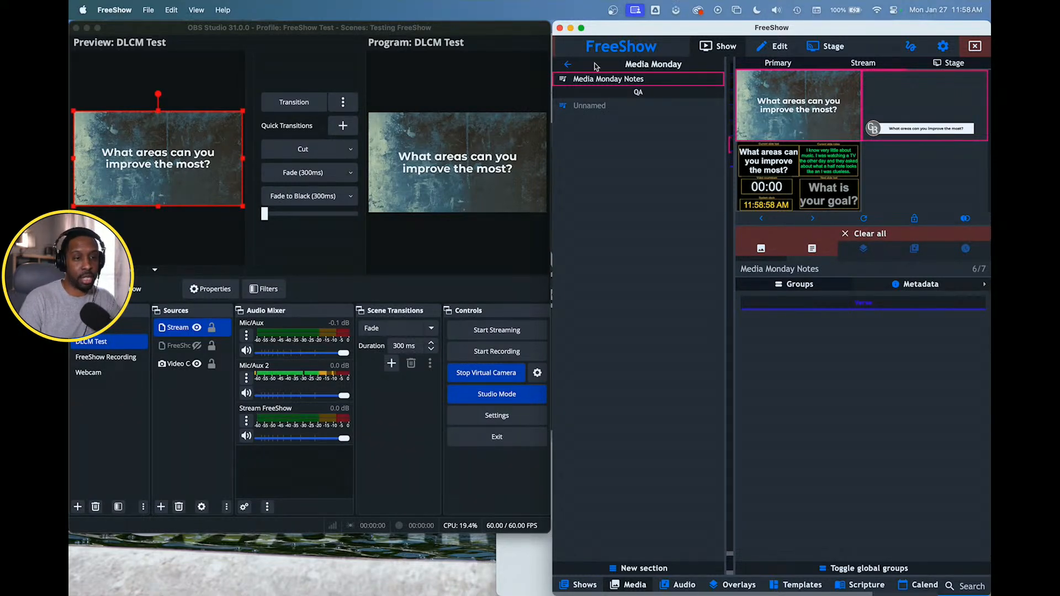
# - Make FreeShow full screen and open the filter settings of image 2 in the Grunge Backdrops folder
pyautogui.click(581, 28)
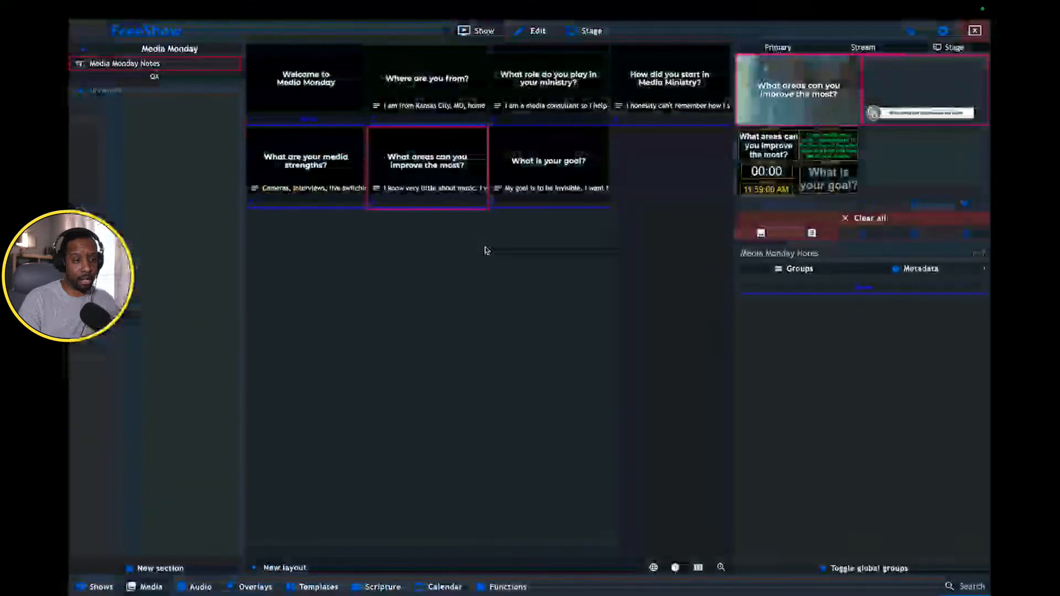
pyautogui.click(518, 577)
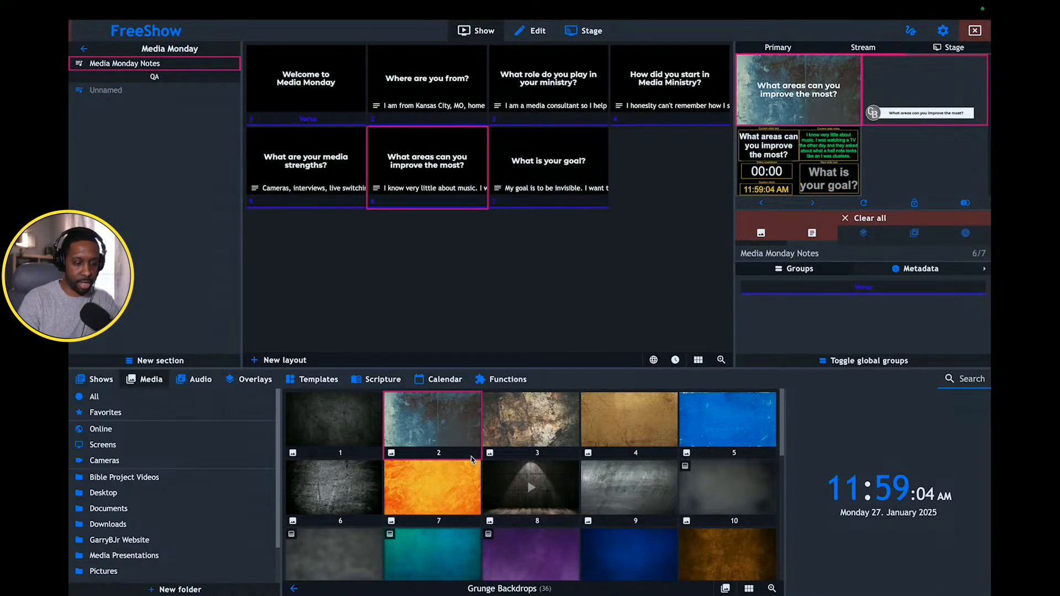
pyautogui.rightClick(450, 437)
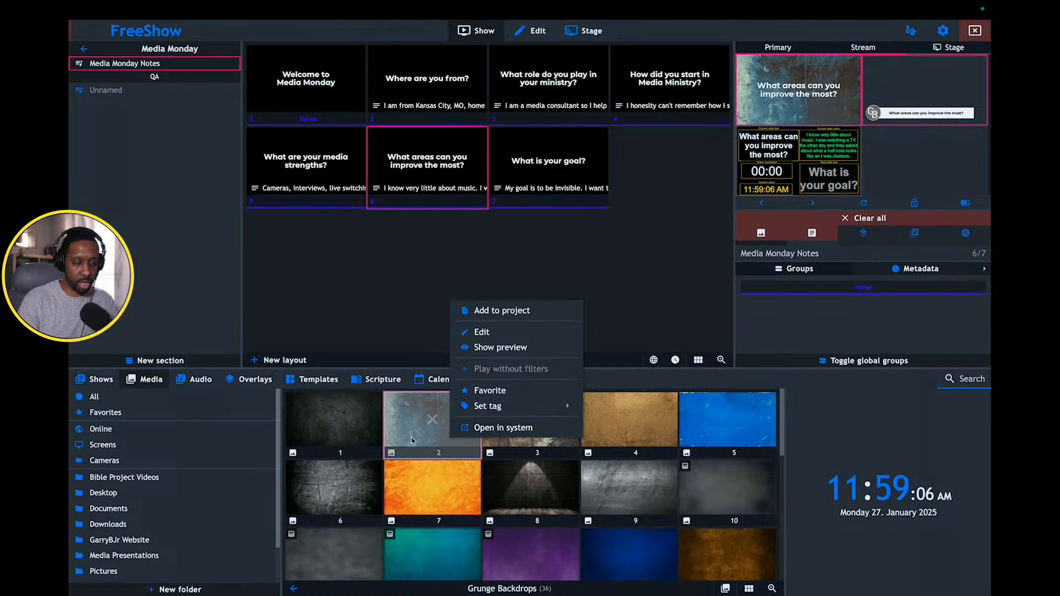
pyautogui.click(497, 333)
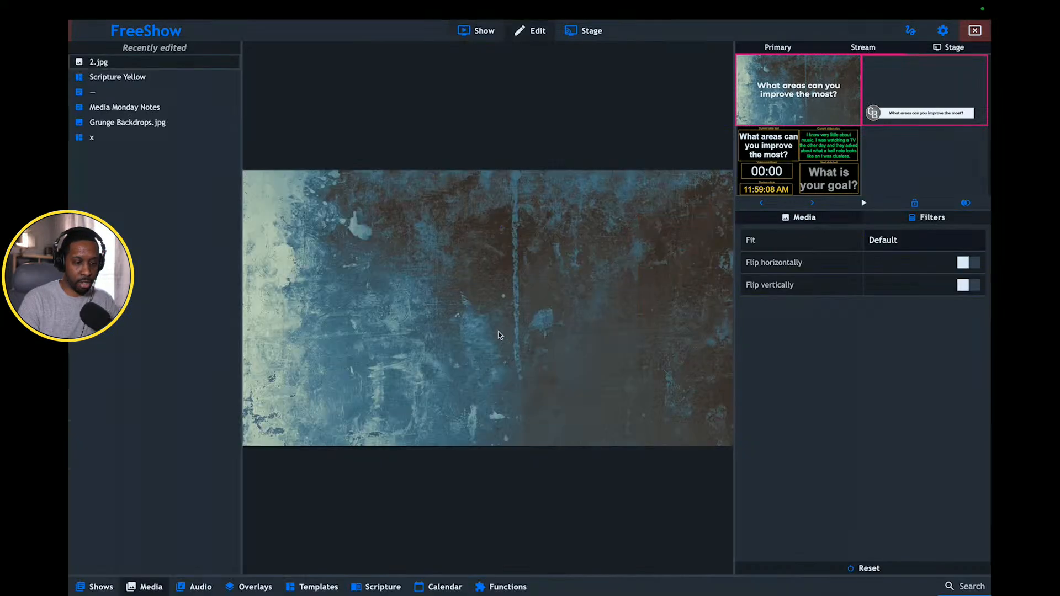
pyautogui.click(918, 219)
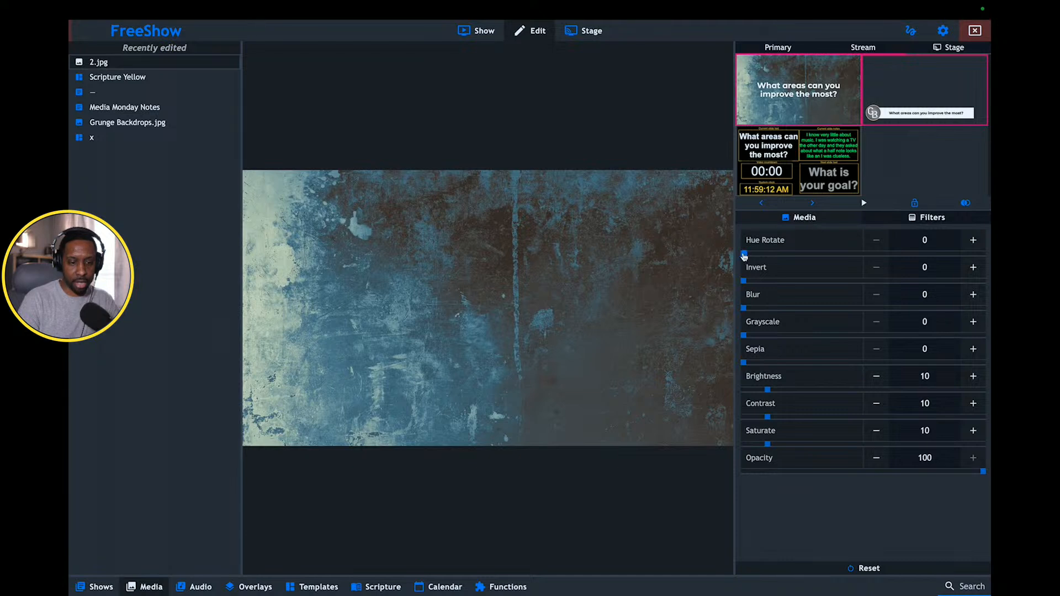
# - Try out the Hue Rotate and Invert filters on the backdrop image and return both to 0
pyautogui.moveTo(744, 255)
pyautogui.mouseDown()
pyautogui.moveTo(885, 255)
pyautogui.moveTo(743, 253)
pyautogui.mouseUp()
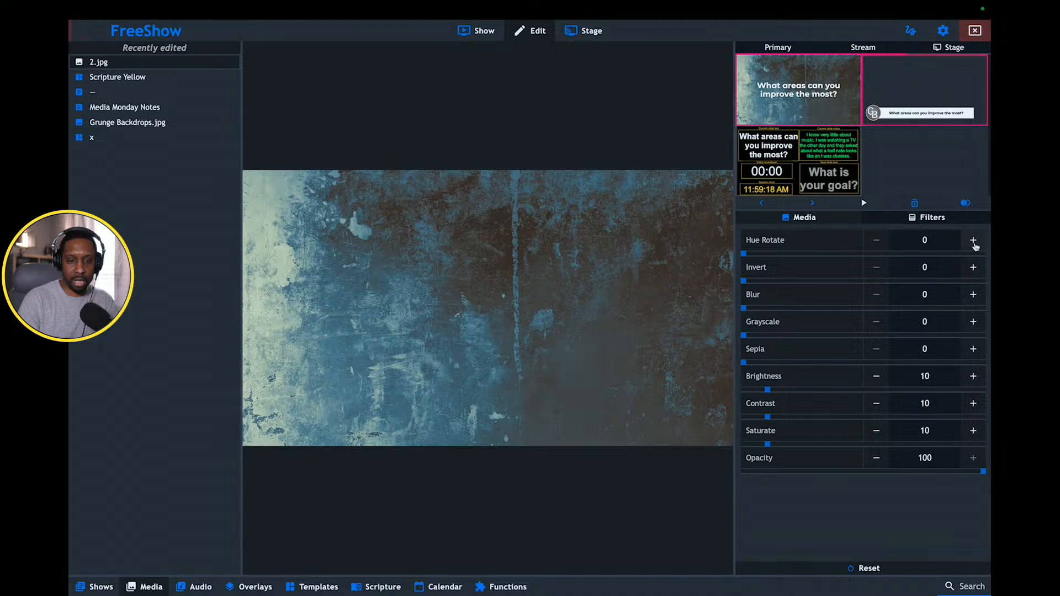
pyautogui.doubleClick(974, 241)
pyautogui.click(975, 246)
pyautogui.click(975, 247)
pyautogui.click(976, 247)
pyautogui.doubleClick(931, 243)
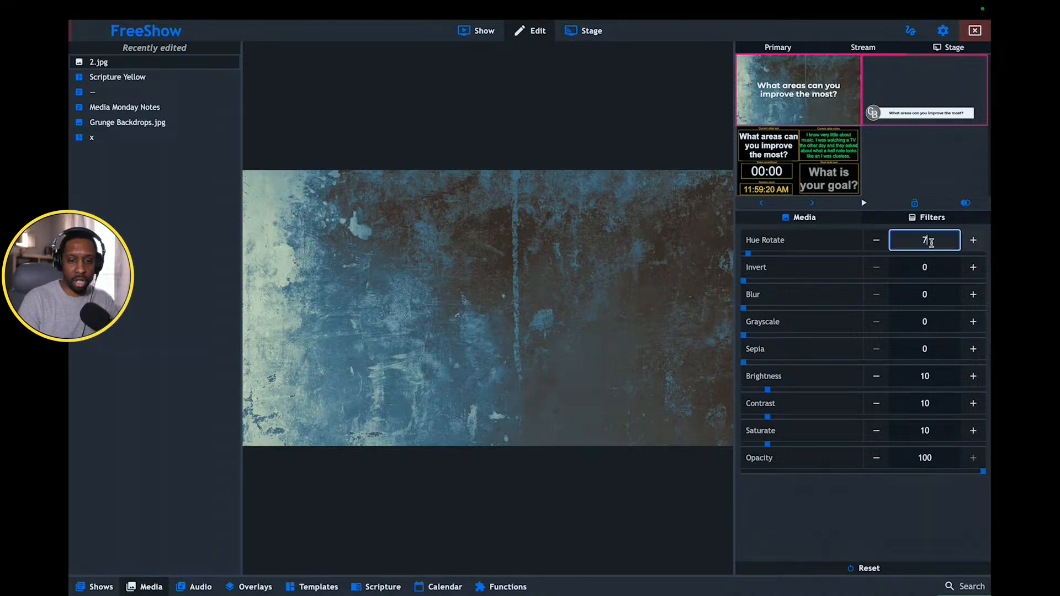
pyautogui.click(879, 241)
pyautogui.click(879, 242)
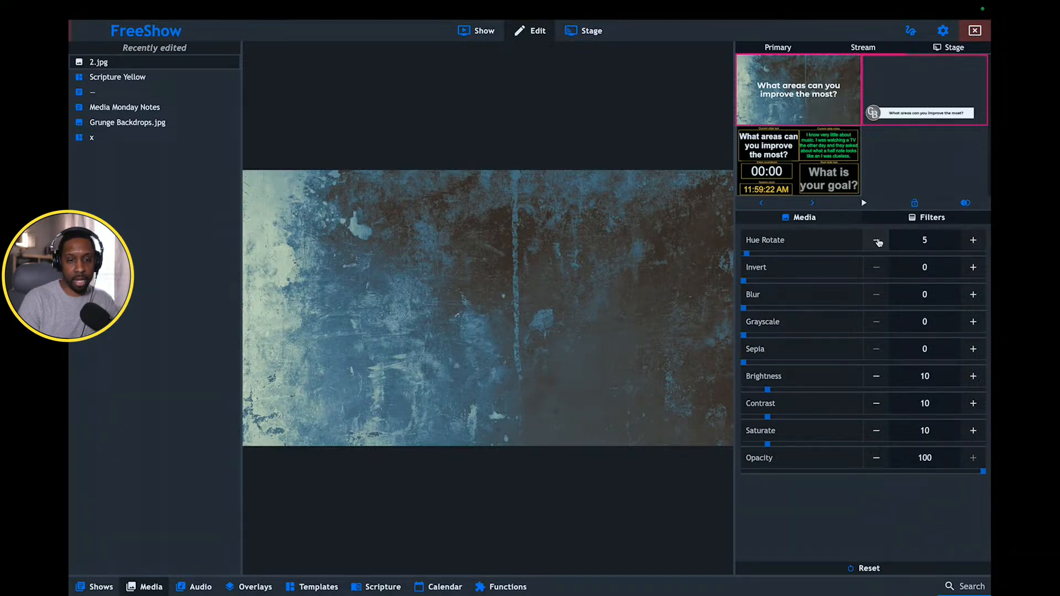
pyautogui.click(879, 242)
pyautogui.click(879, 242)
pyautogui.click(879, 242)
pyautogui.click(879, 242)
pyautogui.click(879, 242)
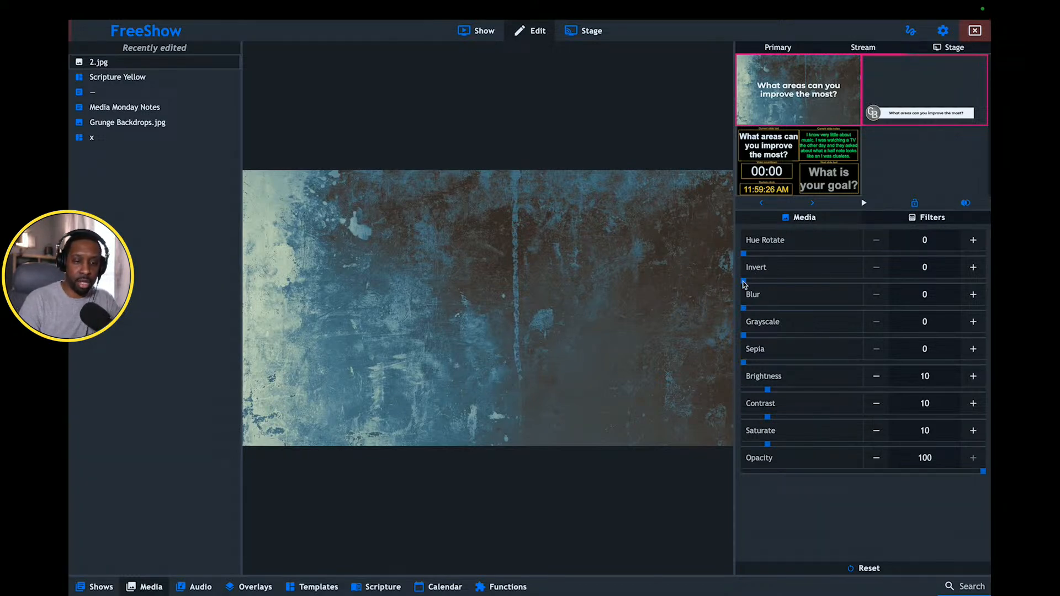
pyautogui.moveTo(745, 280)
pyautogui.mouseDown()
pyautogui.moveTo(859, 282)
pyautogui.moveTo(743, 280)
pyautogui.mouseUp()
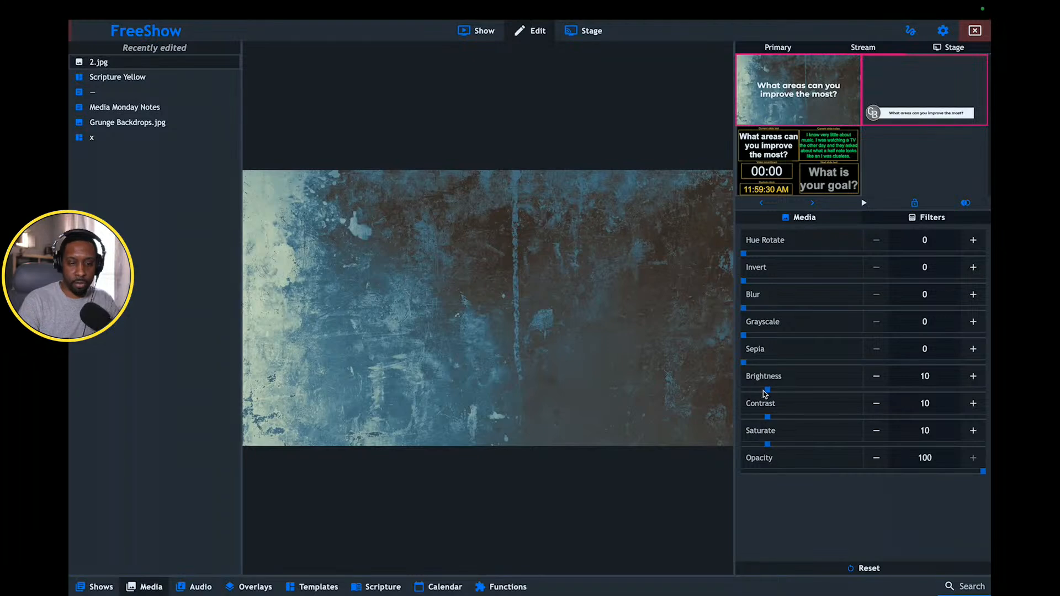
# - Set the backdrop image's Brightness filter to 7 and return to the Media Monday Notes slides
pyautogui.moveTo(767, 391)
pyautogui.mouseDown()
pyautogui.moveTo(823, 391)
pyautogui.moveTo(761, 388)
pyautogui.mouseUp()
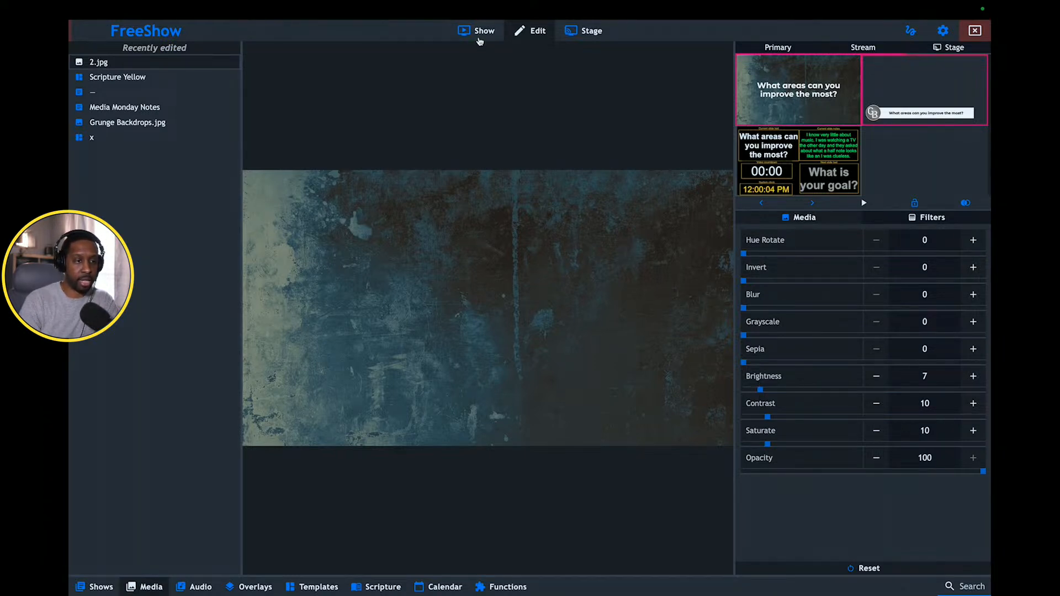
pyautogui.click(479, 33)
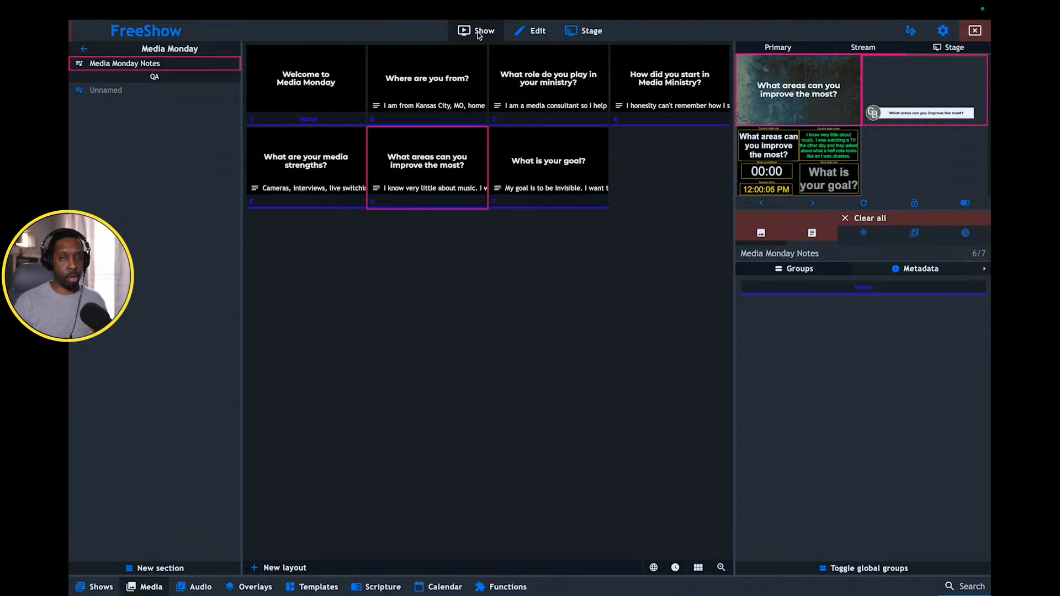